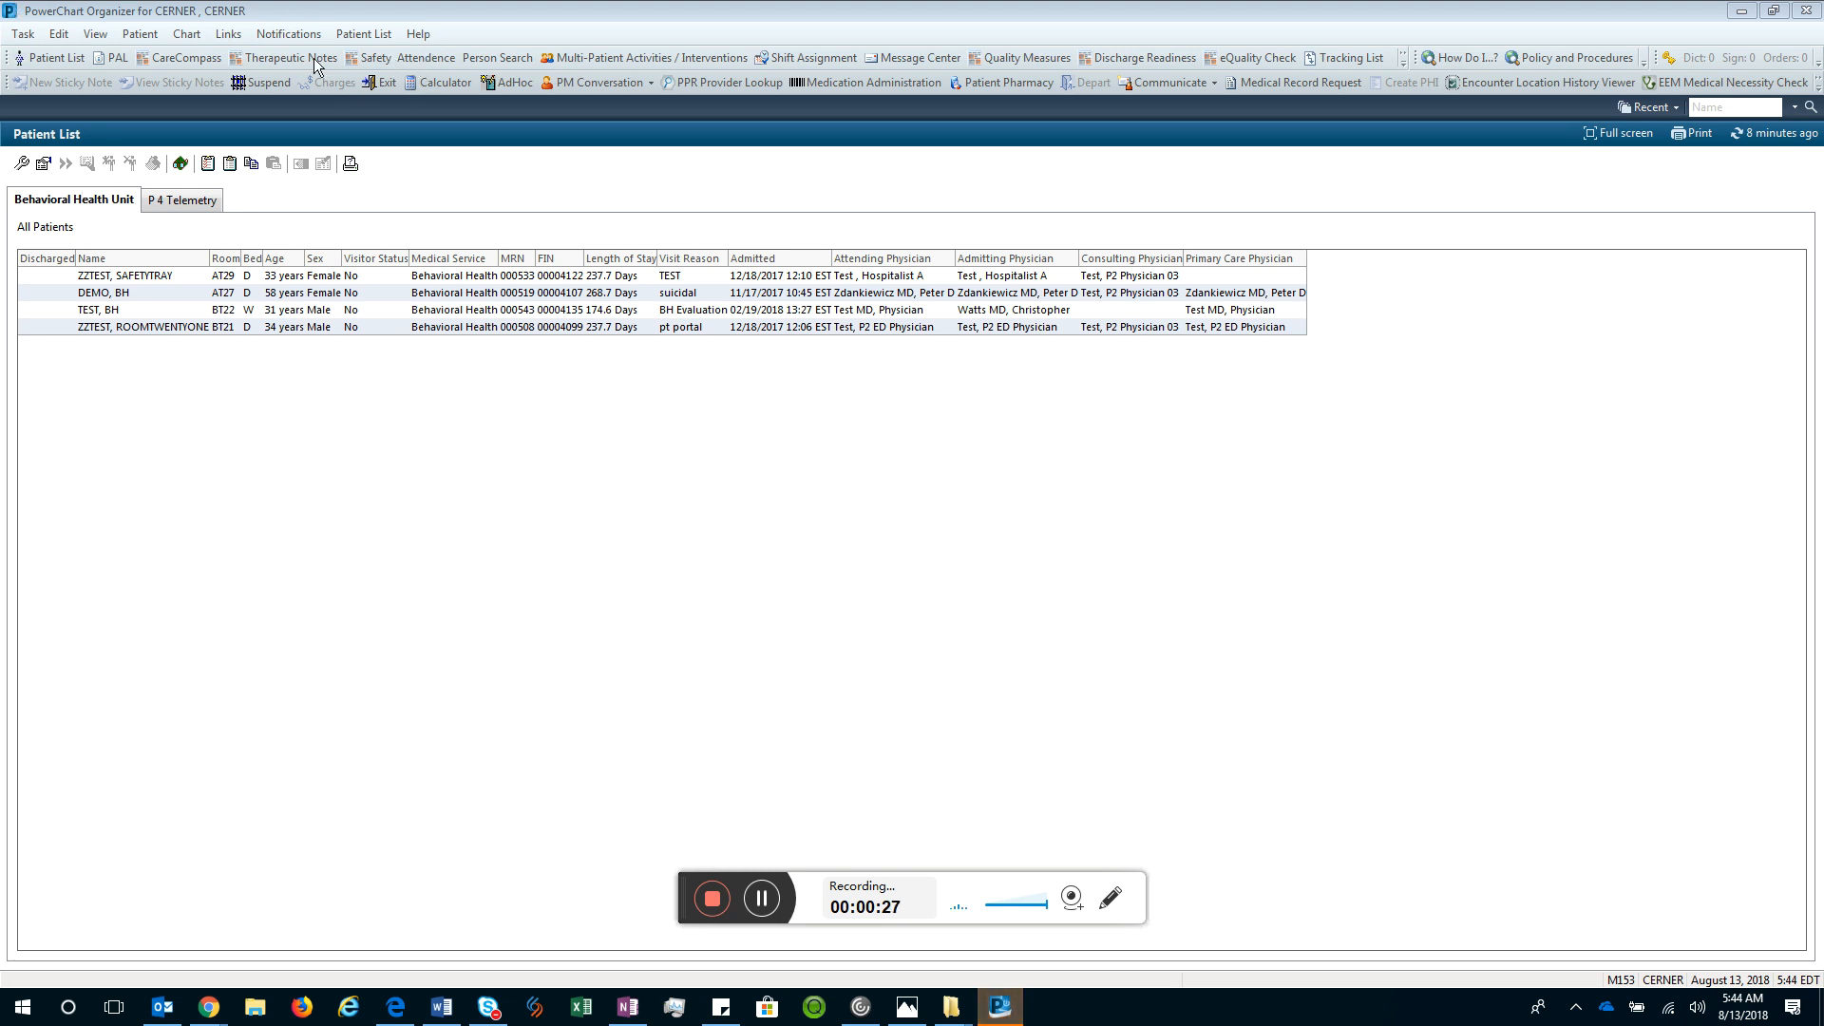
Open the Safety and Attendance view, refresh it and load the Behavioral Health Unit patient list
{"action": "left_click", "coordinate": [418, 54]}
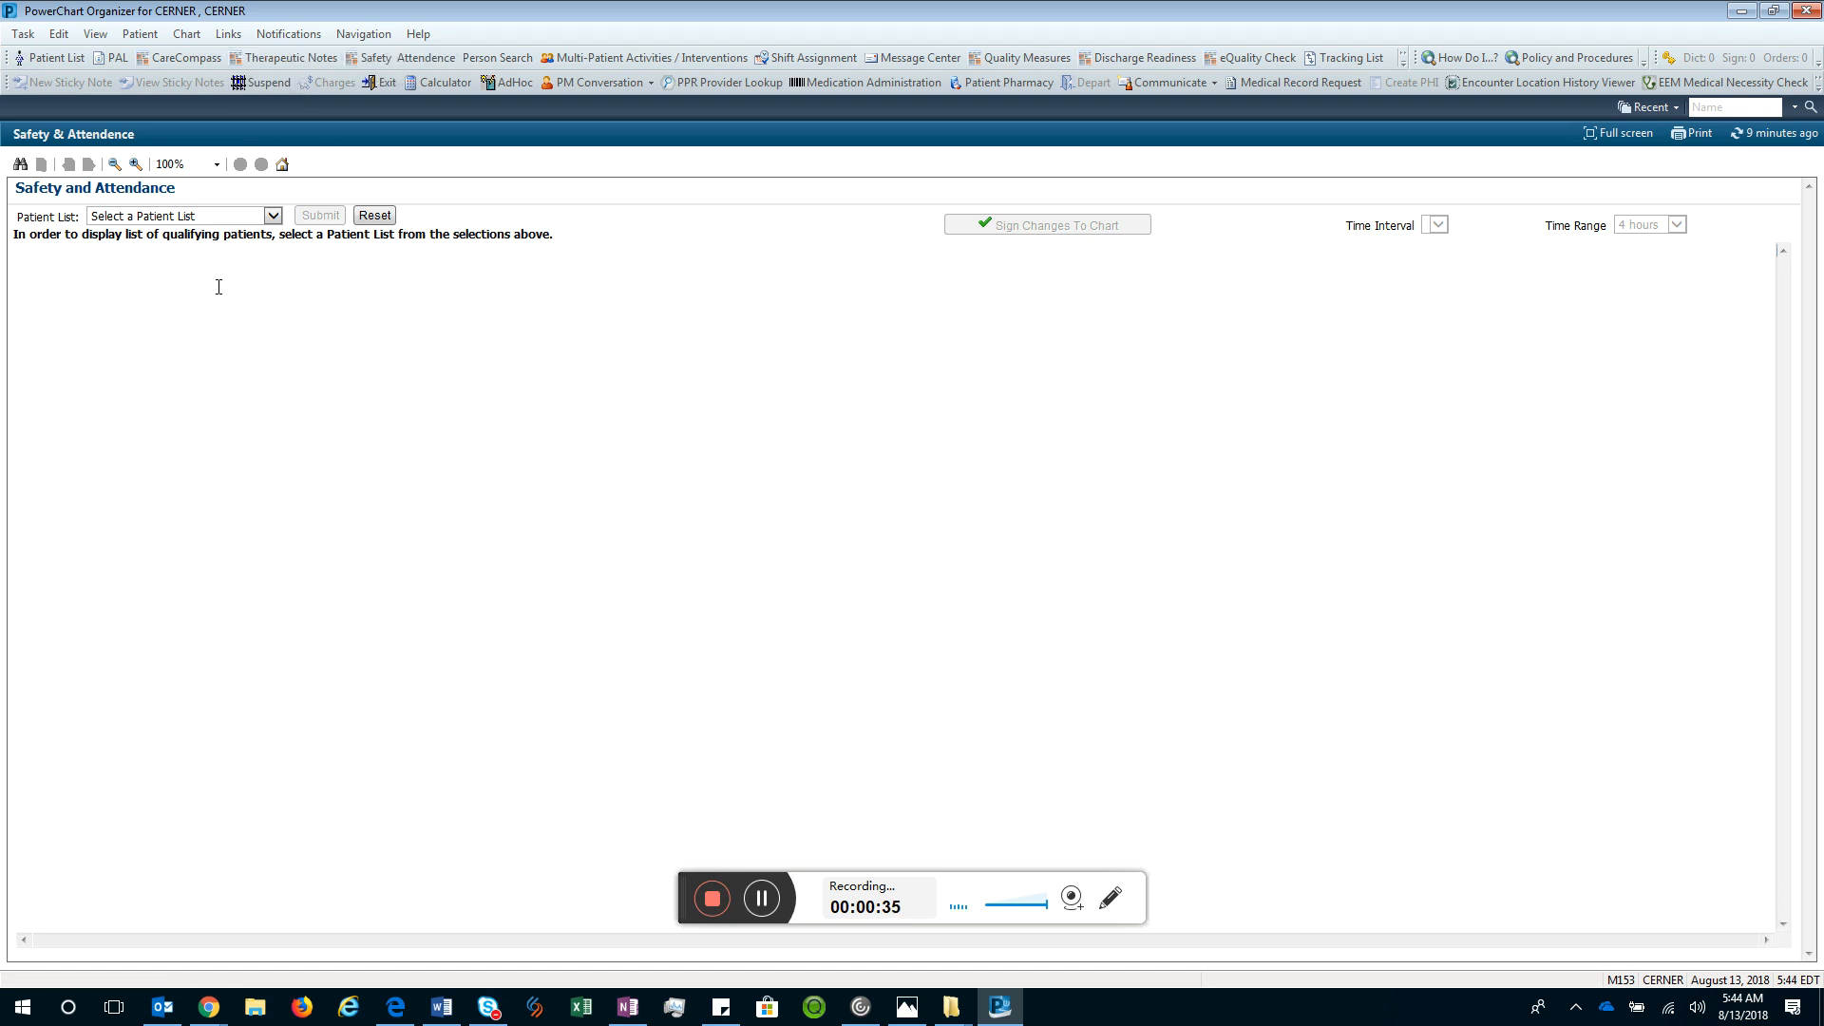
{"action": "left_click", "coordinate": [179, 220]}
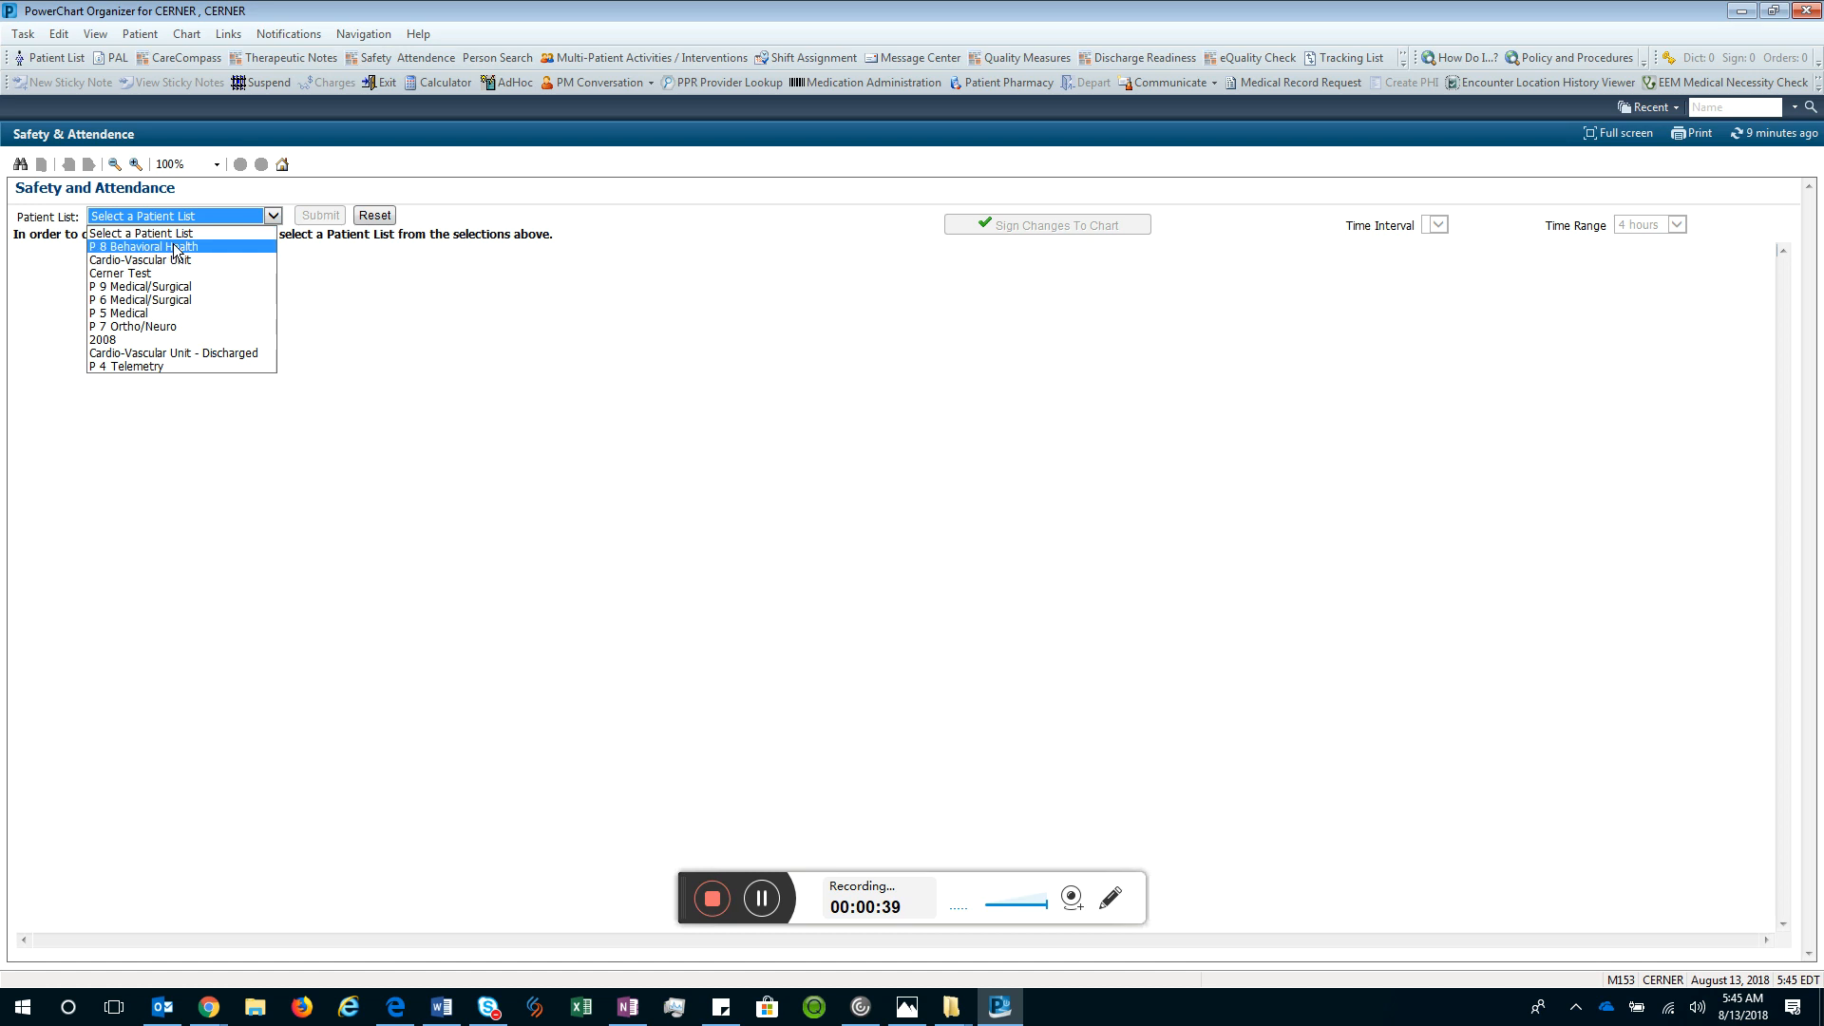
{"action": "left_click", "coordinate": [1798, 136]}
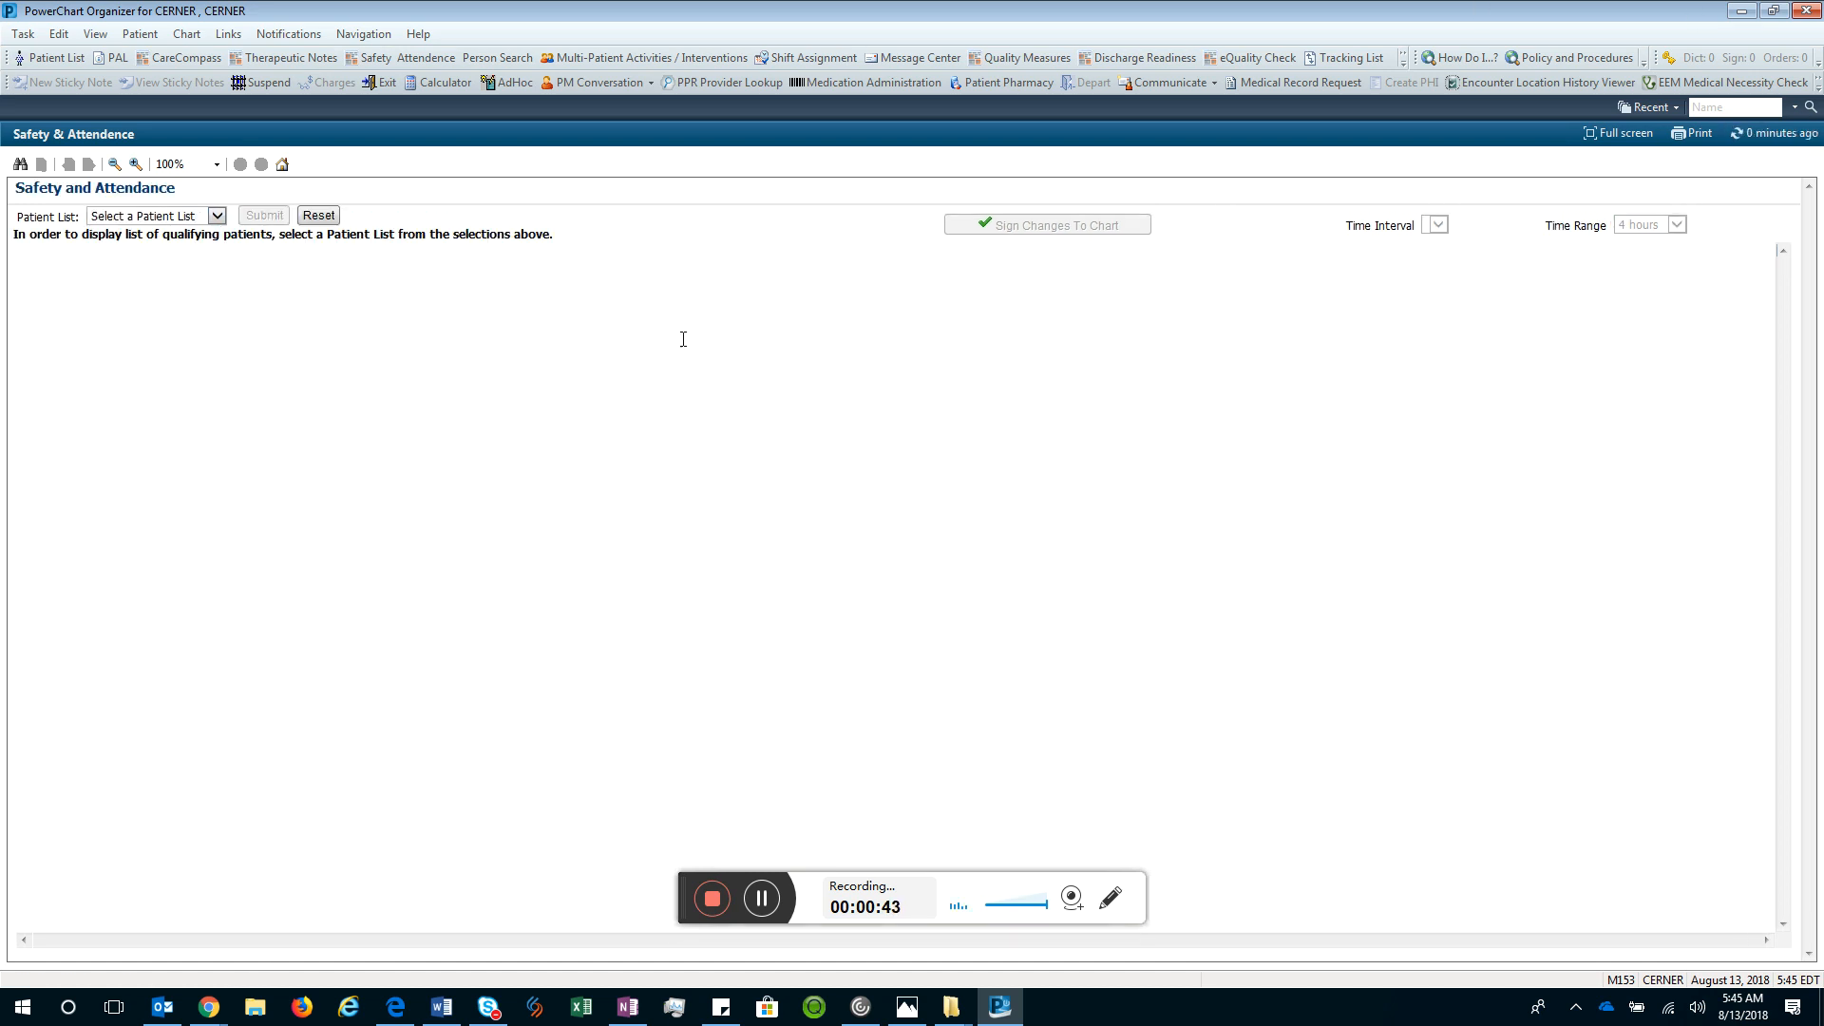
{"action": "left_click", "coordinate": [217, 216]}
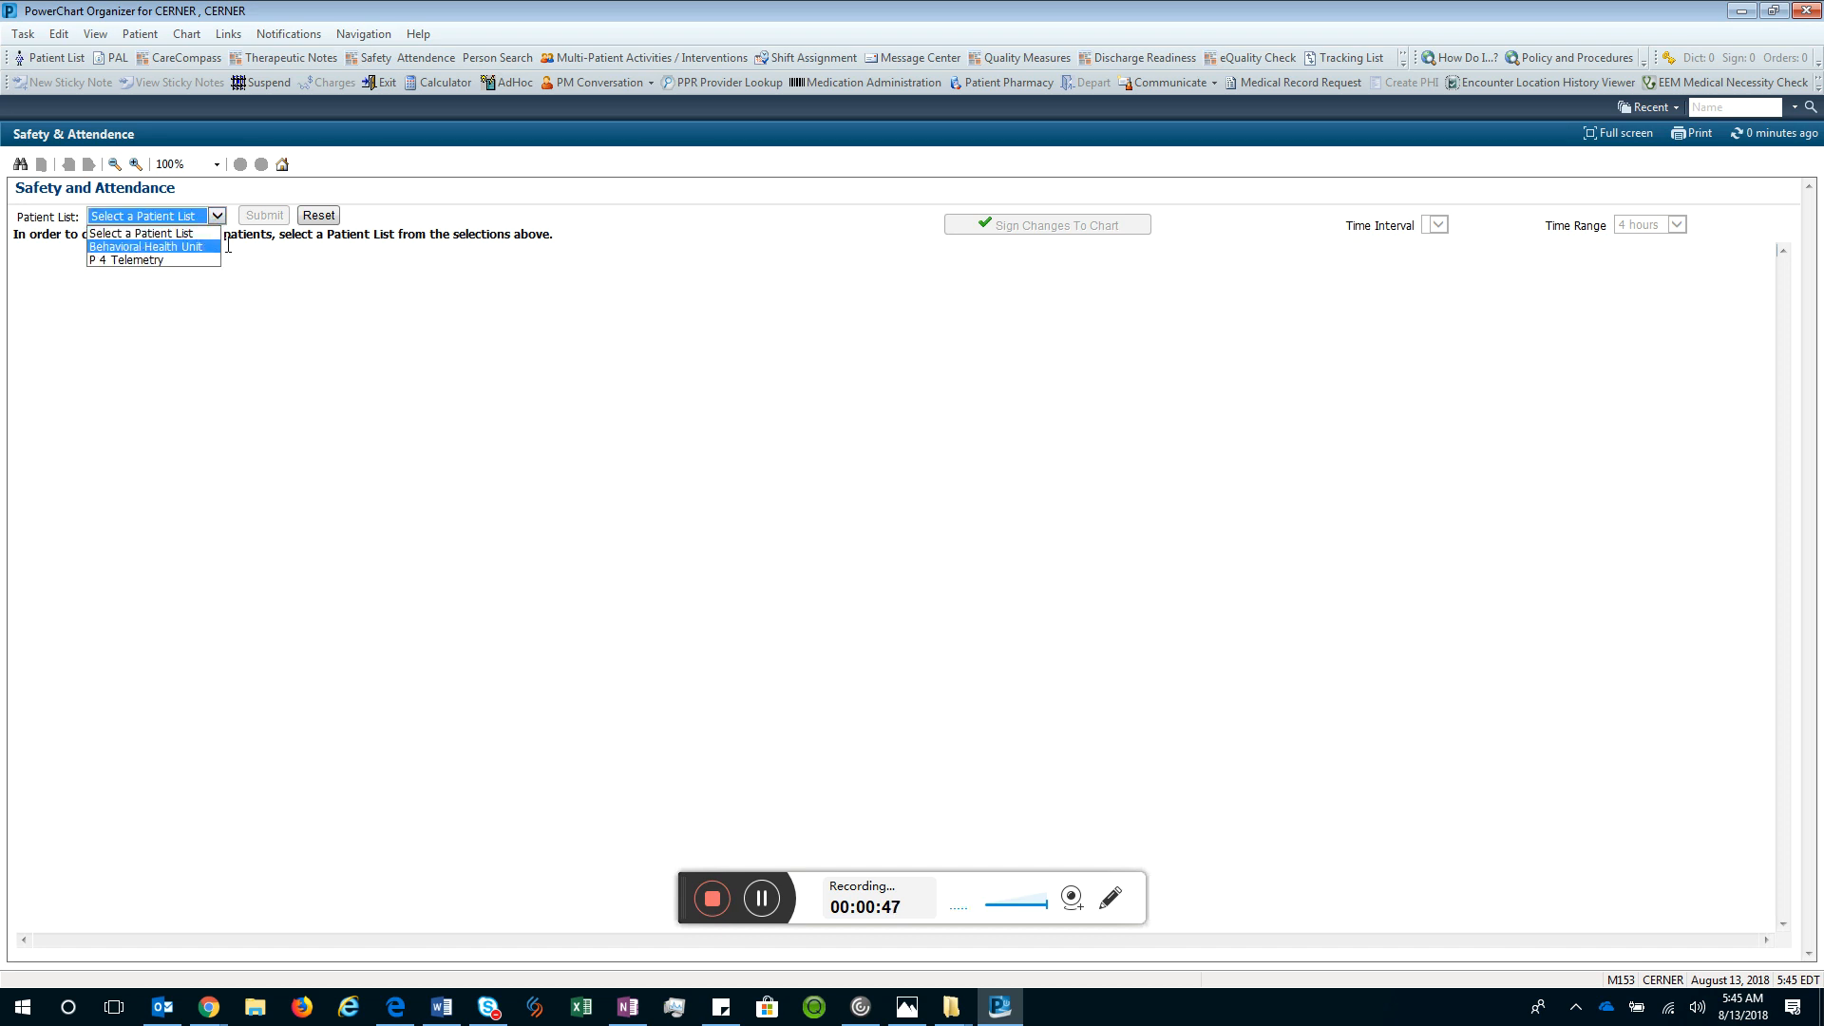
{"action": "left_click", "coordinate": [209, 248]}
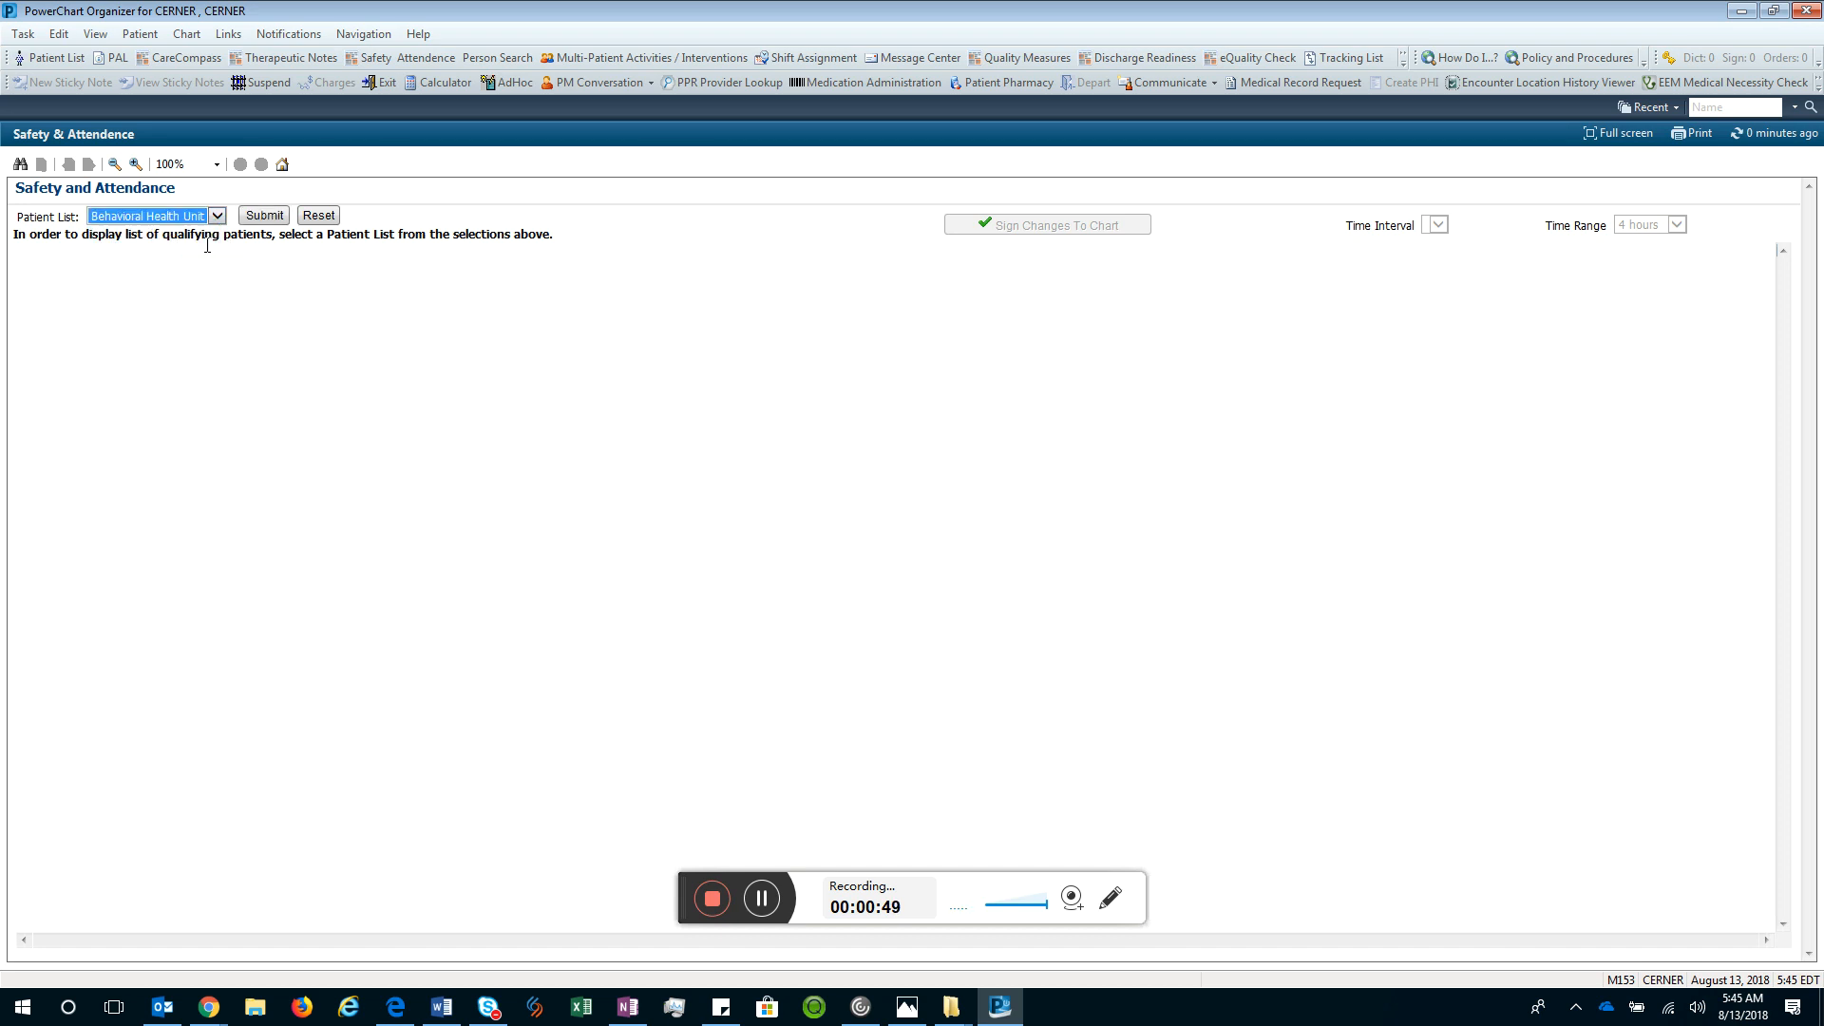
{"action": "left_click", "coordinate": [271, 219]}
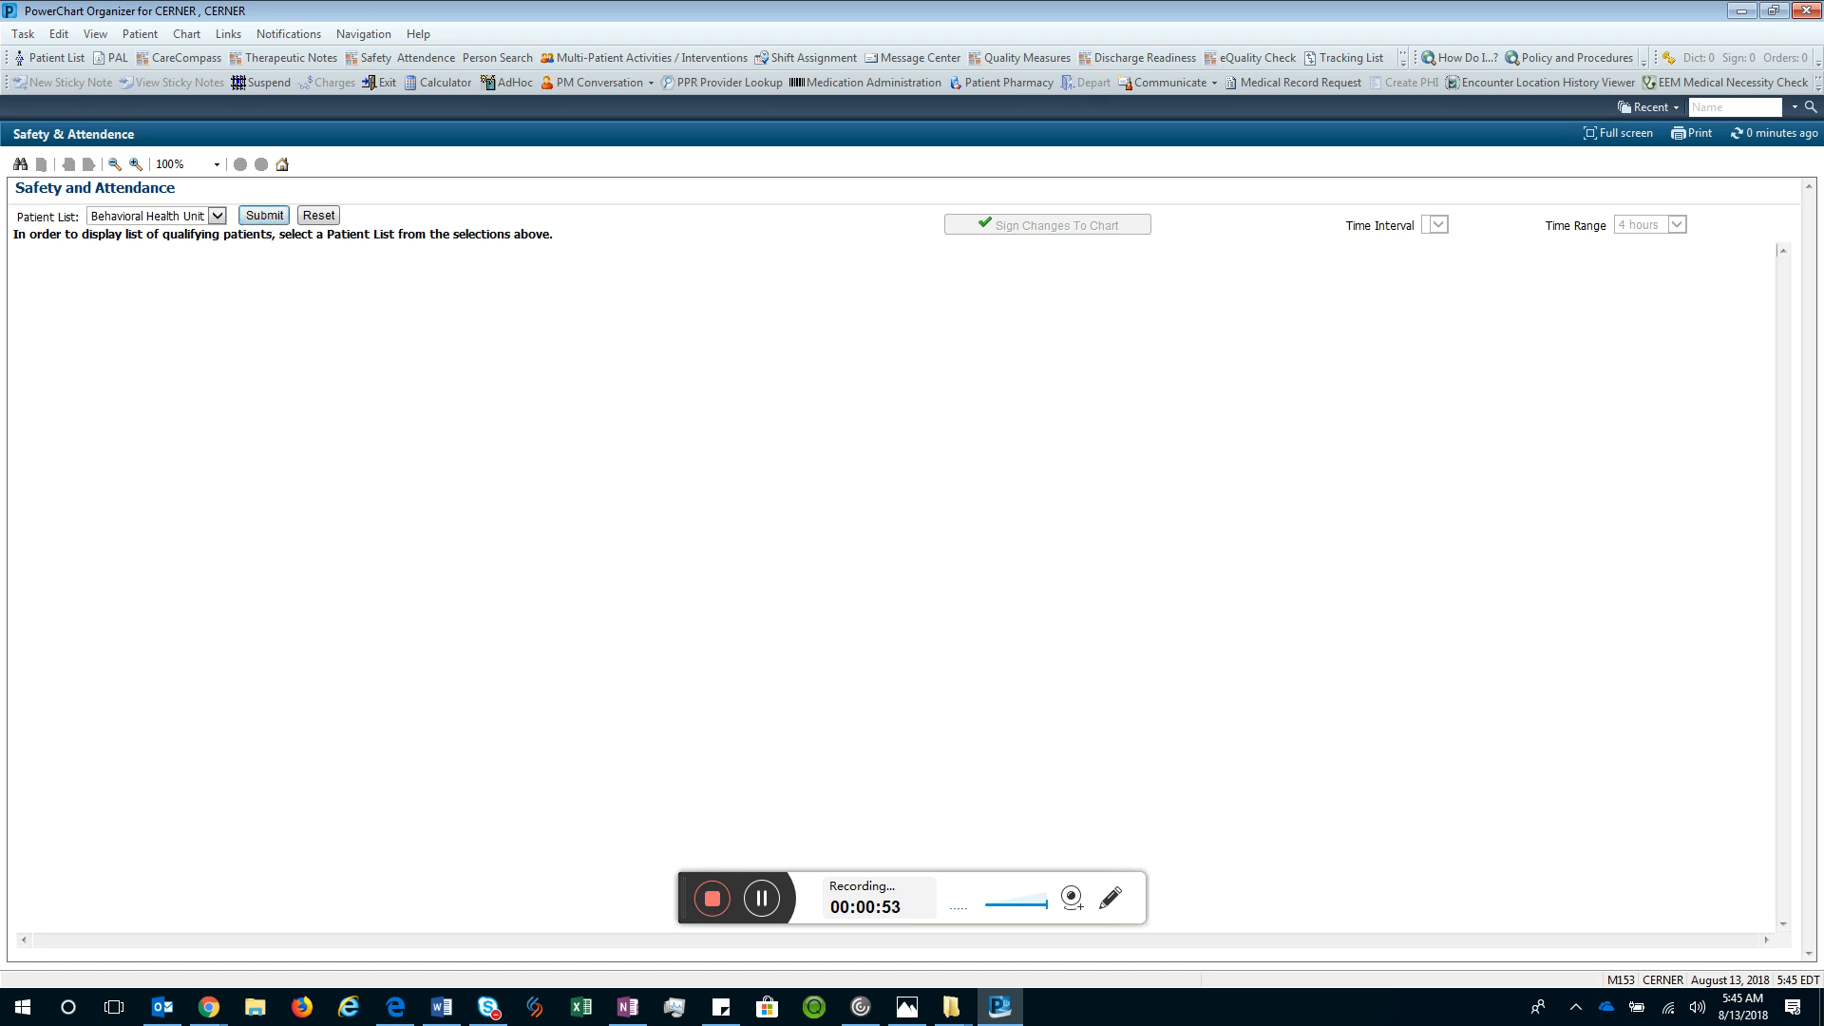
{"action": "left_click", "coordinate": [218, 216]}
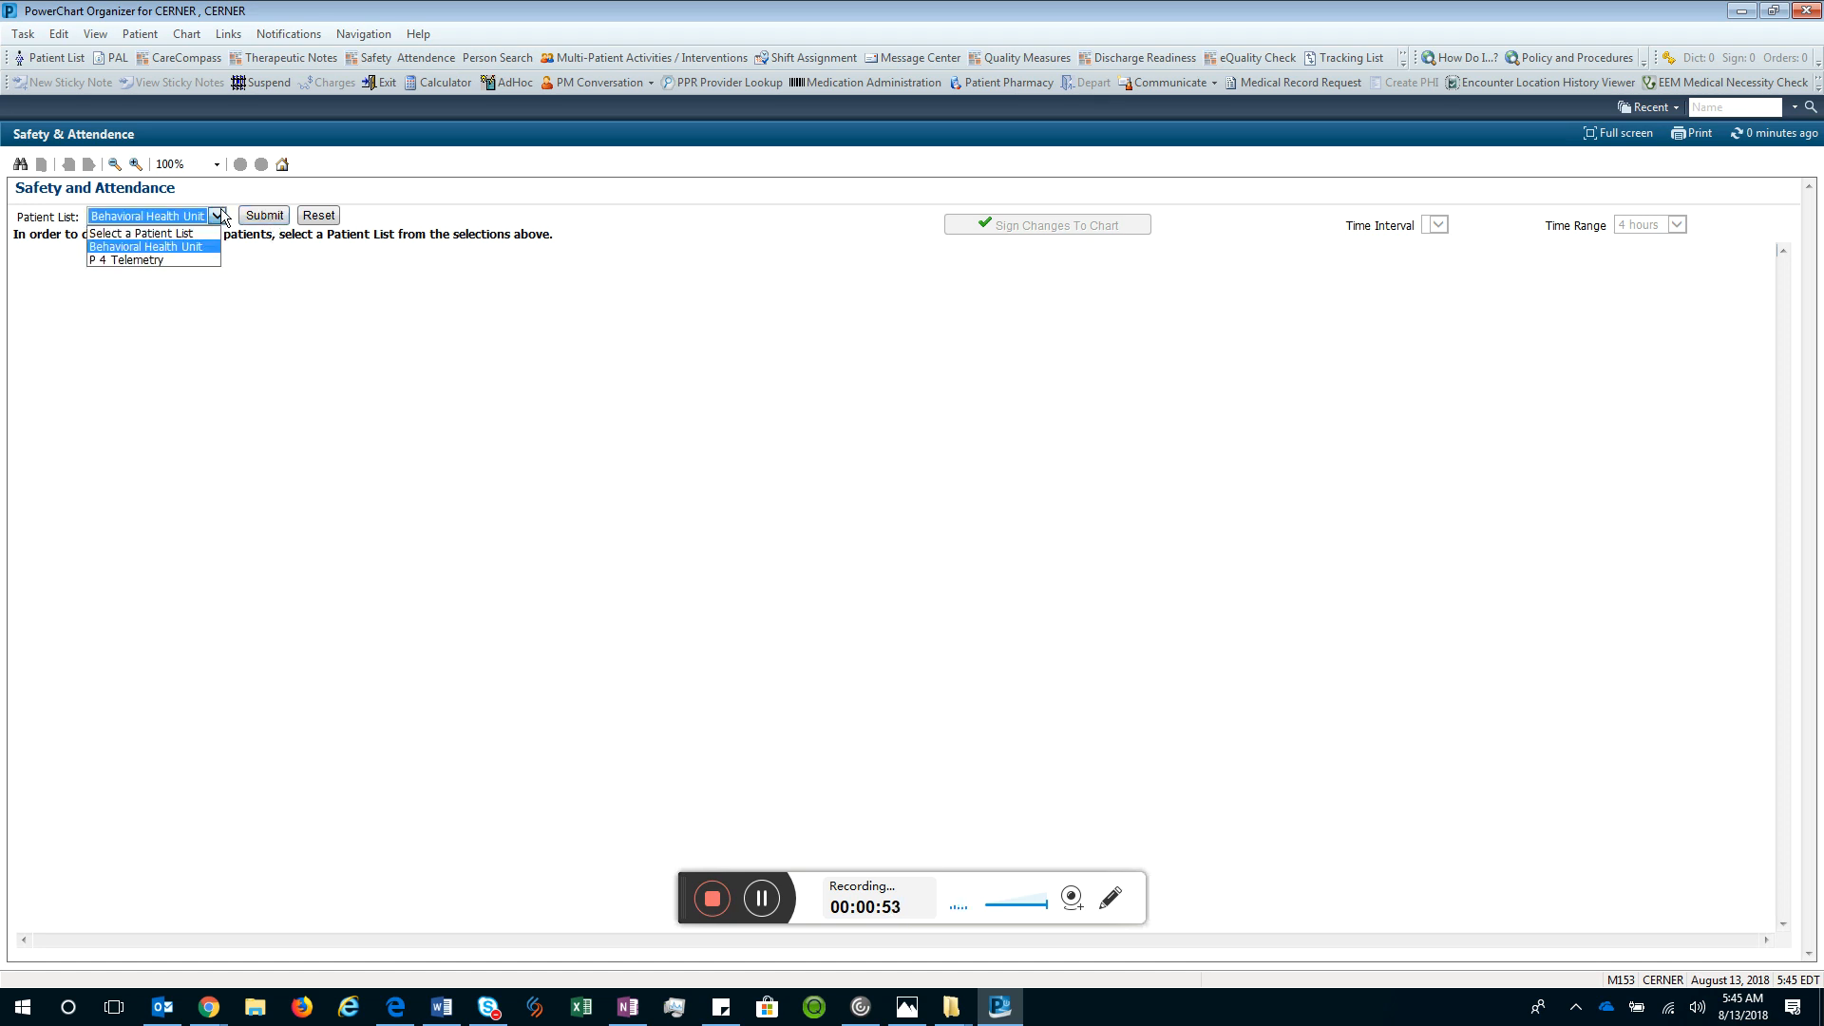
{"action": "left_click", "coordinate": [136, 250]}
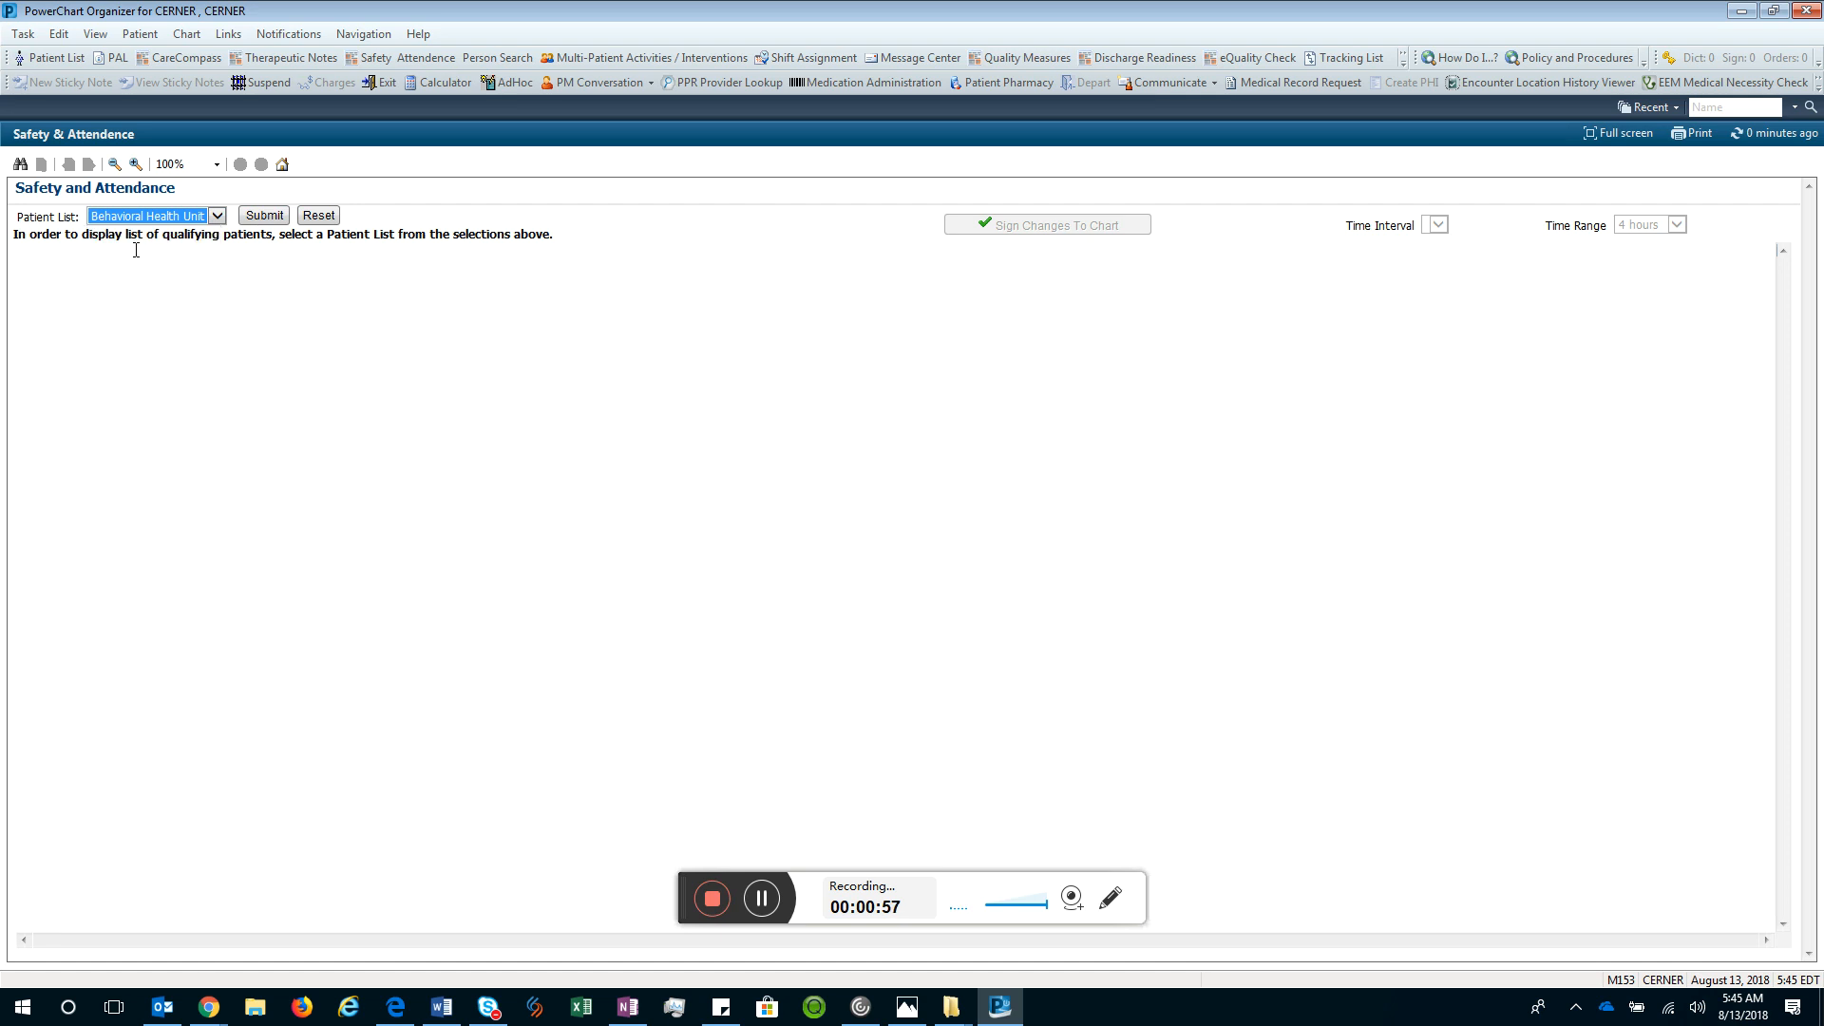
{"action": "left_click", "coordinate": [266, 218]}
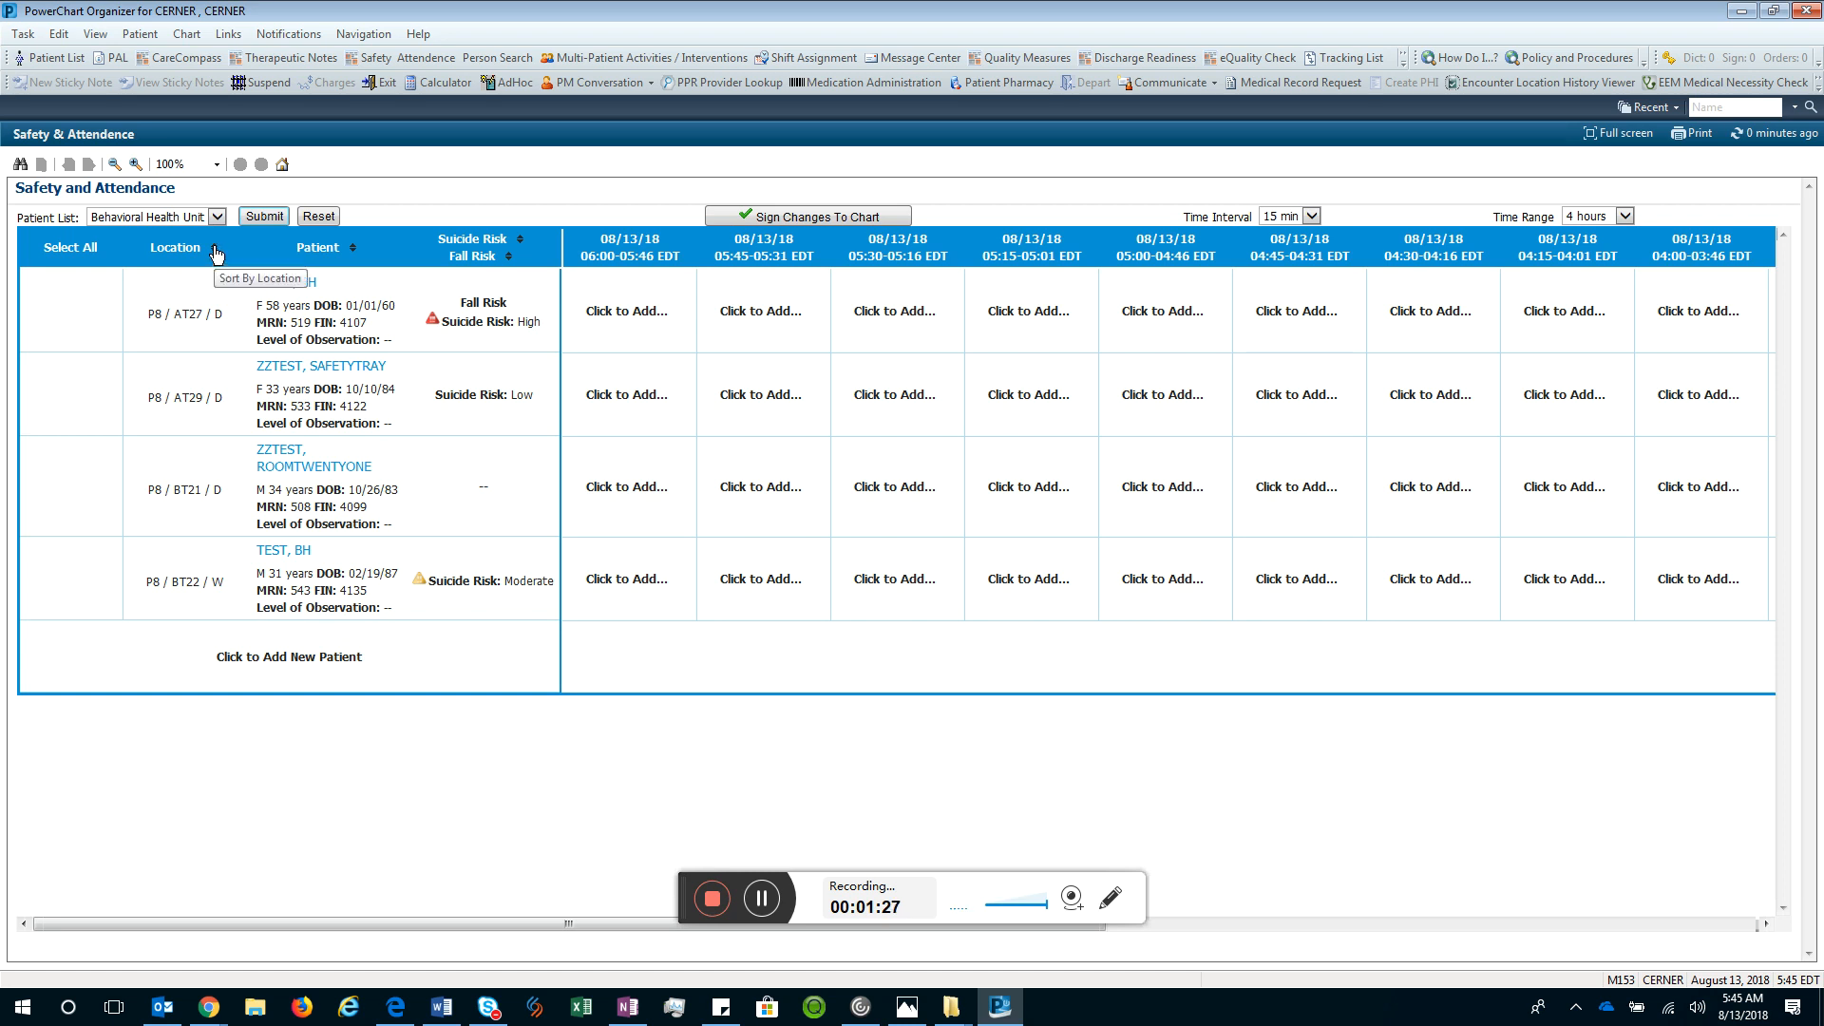
Examine each patient's location, level of observation, and fall and suicide risk in the attendance grid
{"action": "double_click", "coordinate": [154, 314]}
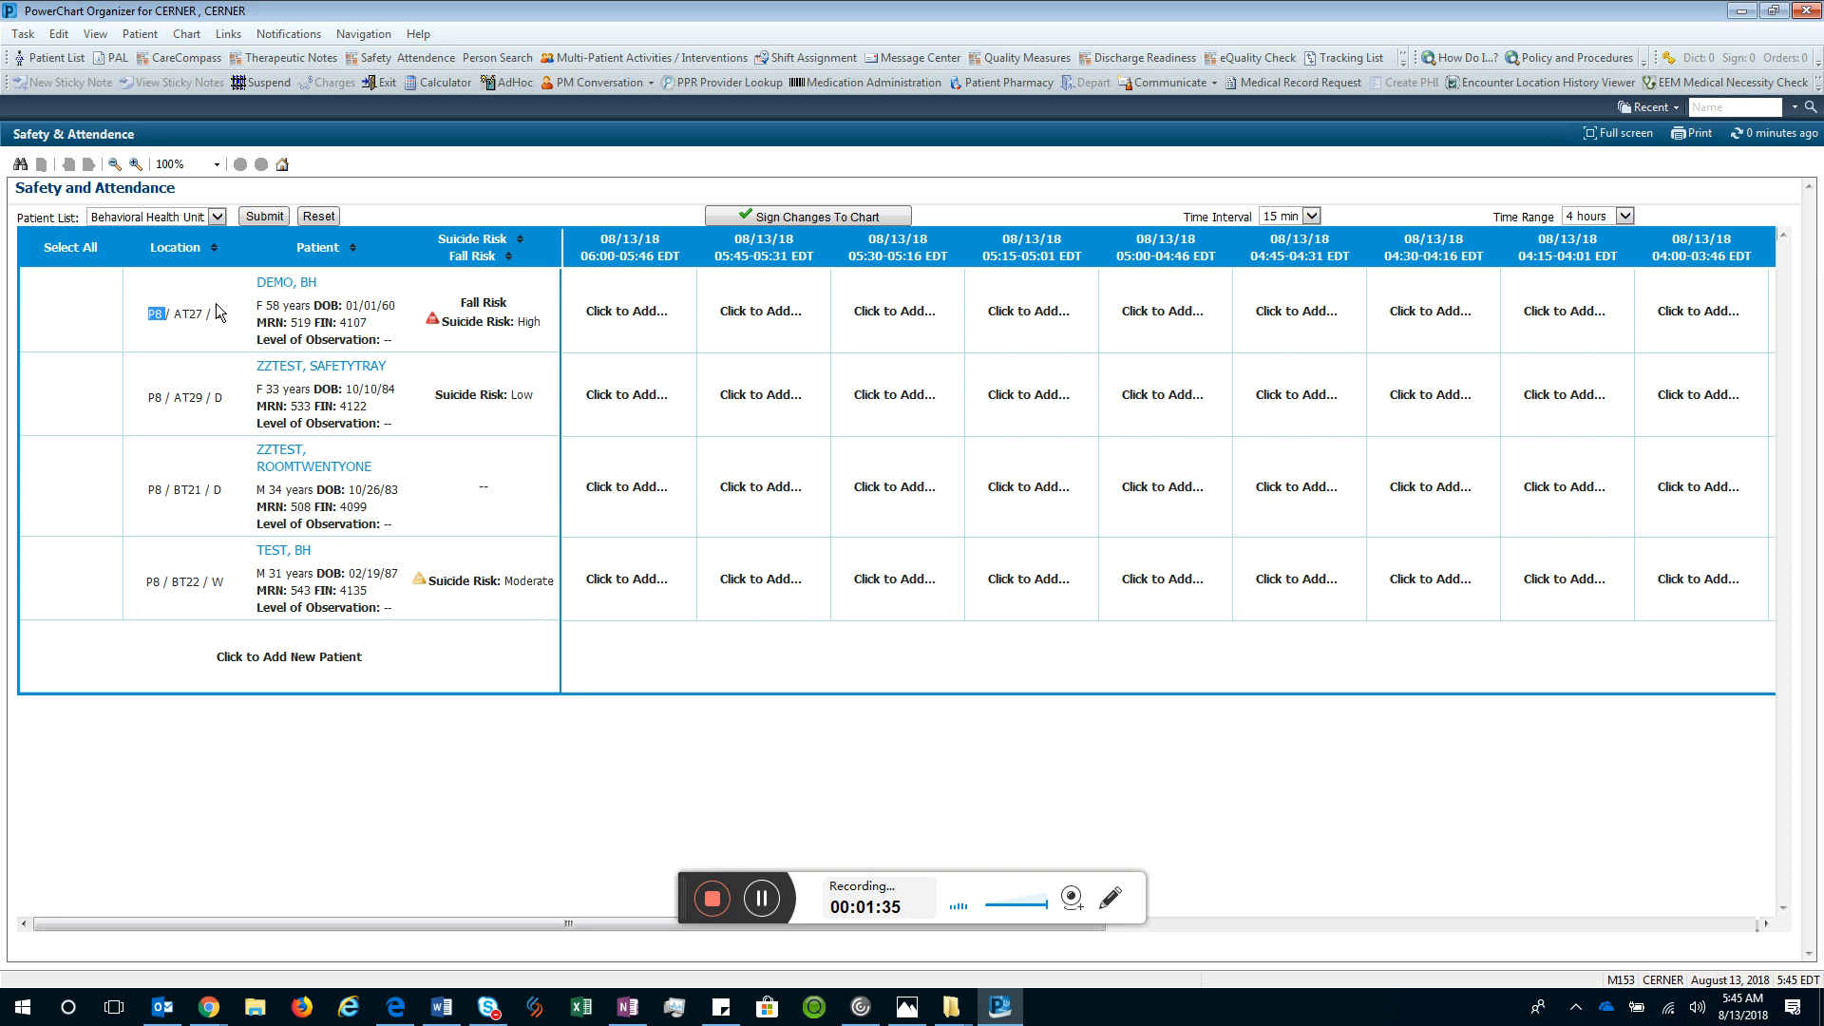
{"action": "left_click_drag", "start_coordinate": [174, 313], "coordinate": [211, 307]}
{"action": "double_click", "coordinate": [224, 314]}
{"action": "double_click", "coordinate": [391, 340]}
{"action": "left_click_drag", "start_coordinate": [435, 396], "coordinate": [522, 402]}
{"action": "left_click", "coordinate": [427, 399]}
{"action": "left_click_drag", "start_coordinate": [561, 586], "coordinate": [432, 579]}
{"action": "left_click", "coordinate": [430, 575]}
{"action": "left_click", "coordinate": [435, 581]}
{"action": "left_click", "coordinate": [620, 285]}
Review the available time range options and the earlier 15-minute intervals in the attendance grid
{"action": "left_click_drag", "start_coordinate": [158, 918], "coordinate": [359, 899]}
{"action": "left_click", "coordinate": [1624, 216]}
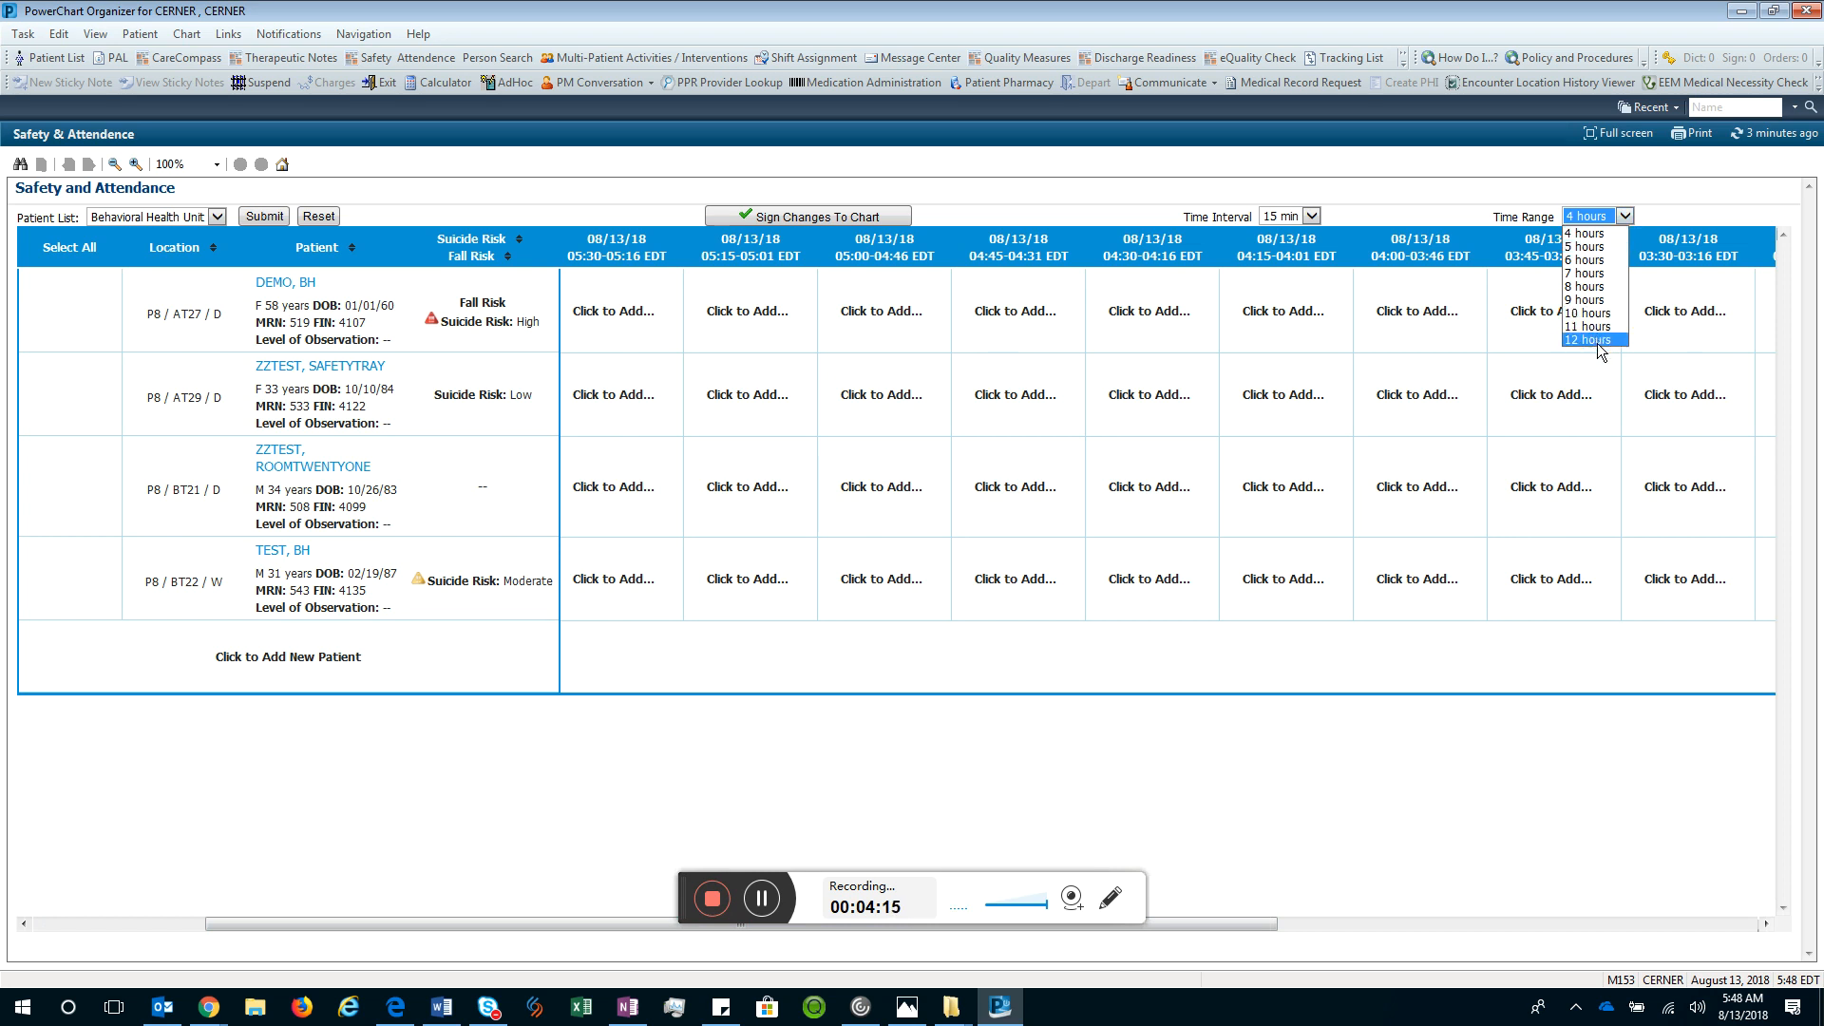
{"action": "left_click", "coordinate": [445, 925]}
{"action": "left_click_drag", "start_coordinate": [445, 925], "coordinate": [950, 917]}
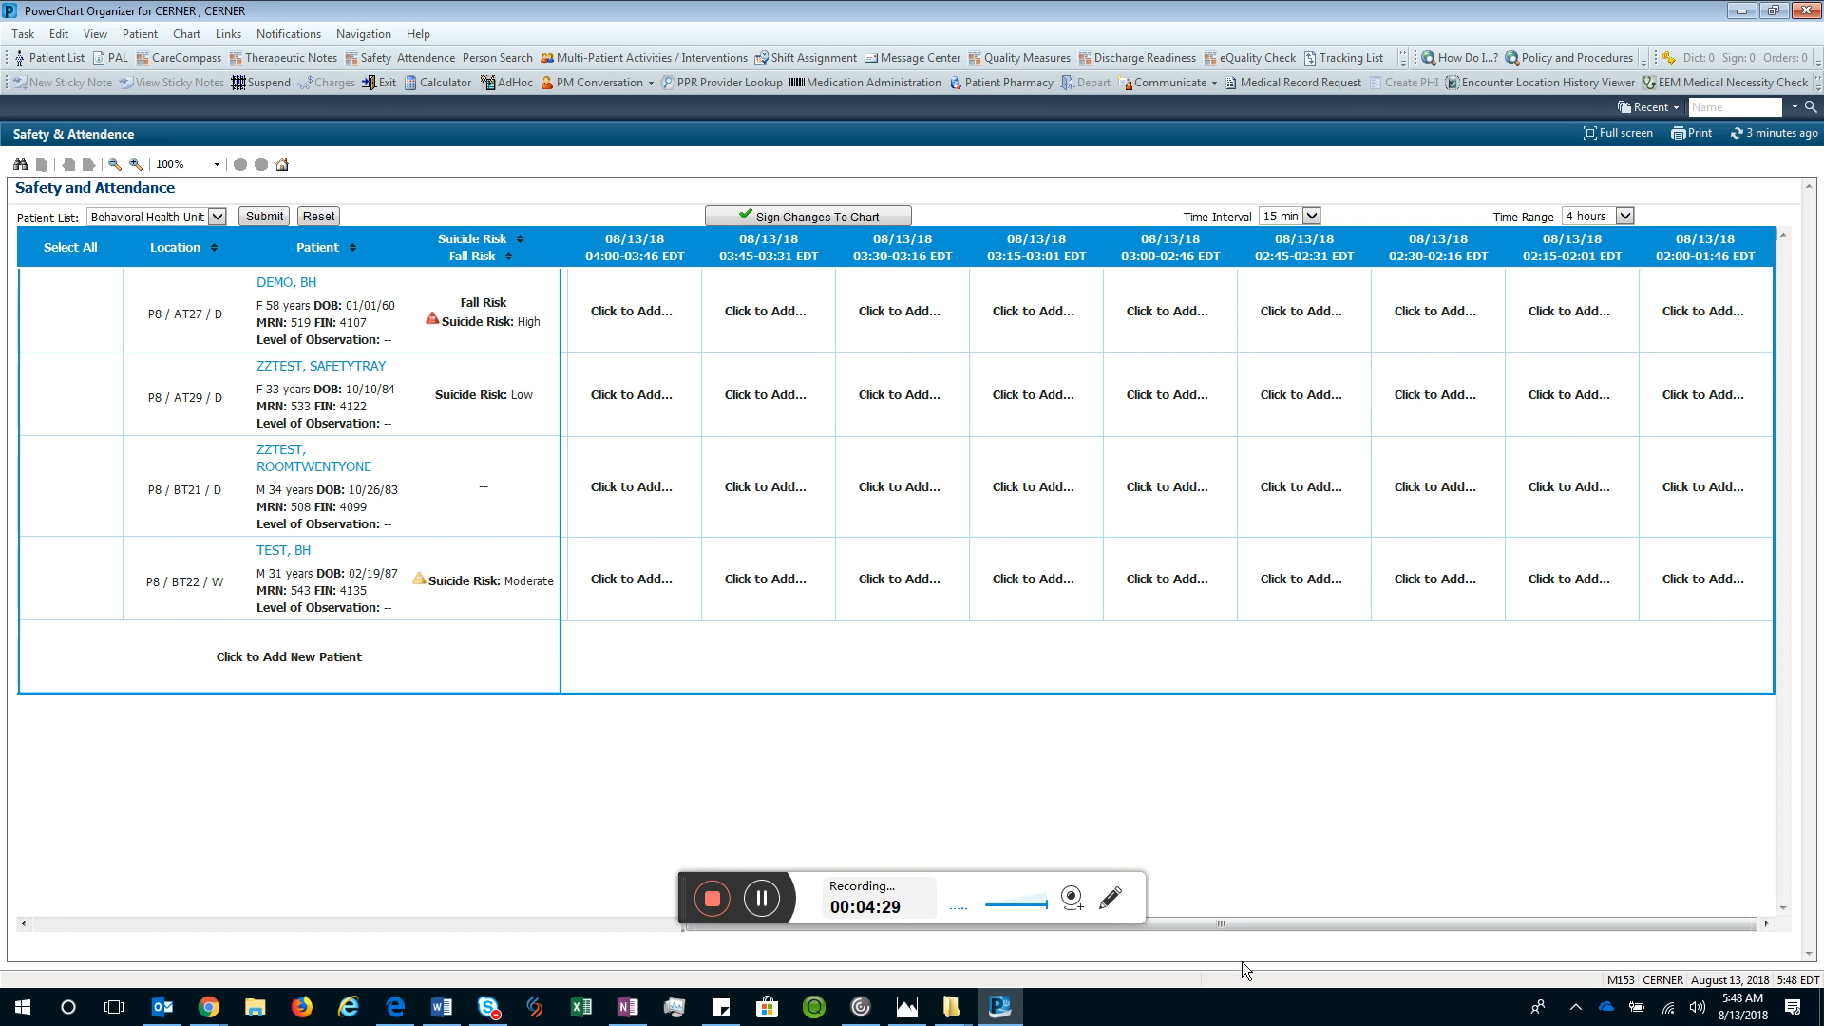
{"action": "left_click_drag", "start_coordinate": [1331, 925], "coordinate": [542, 965]}
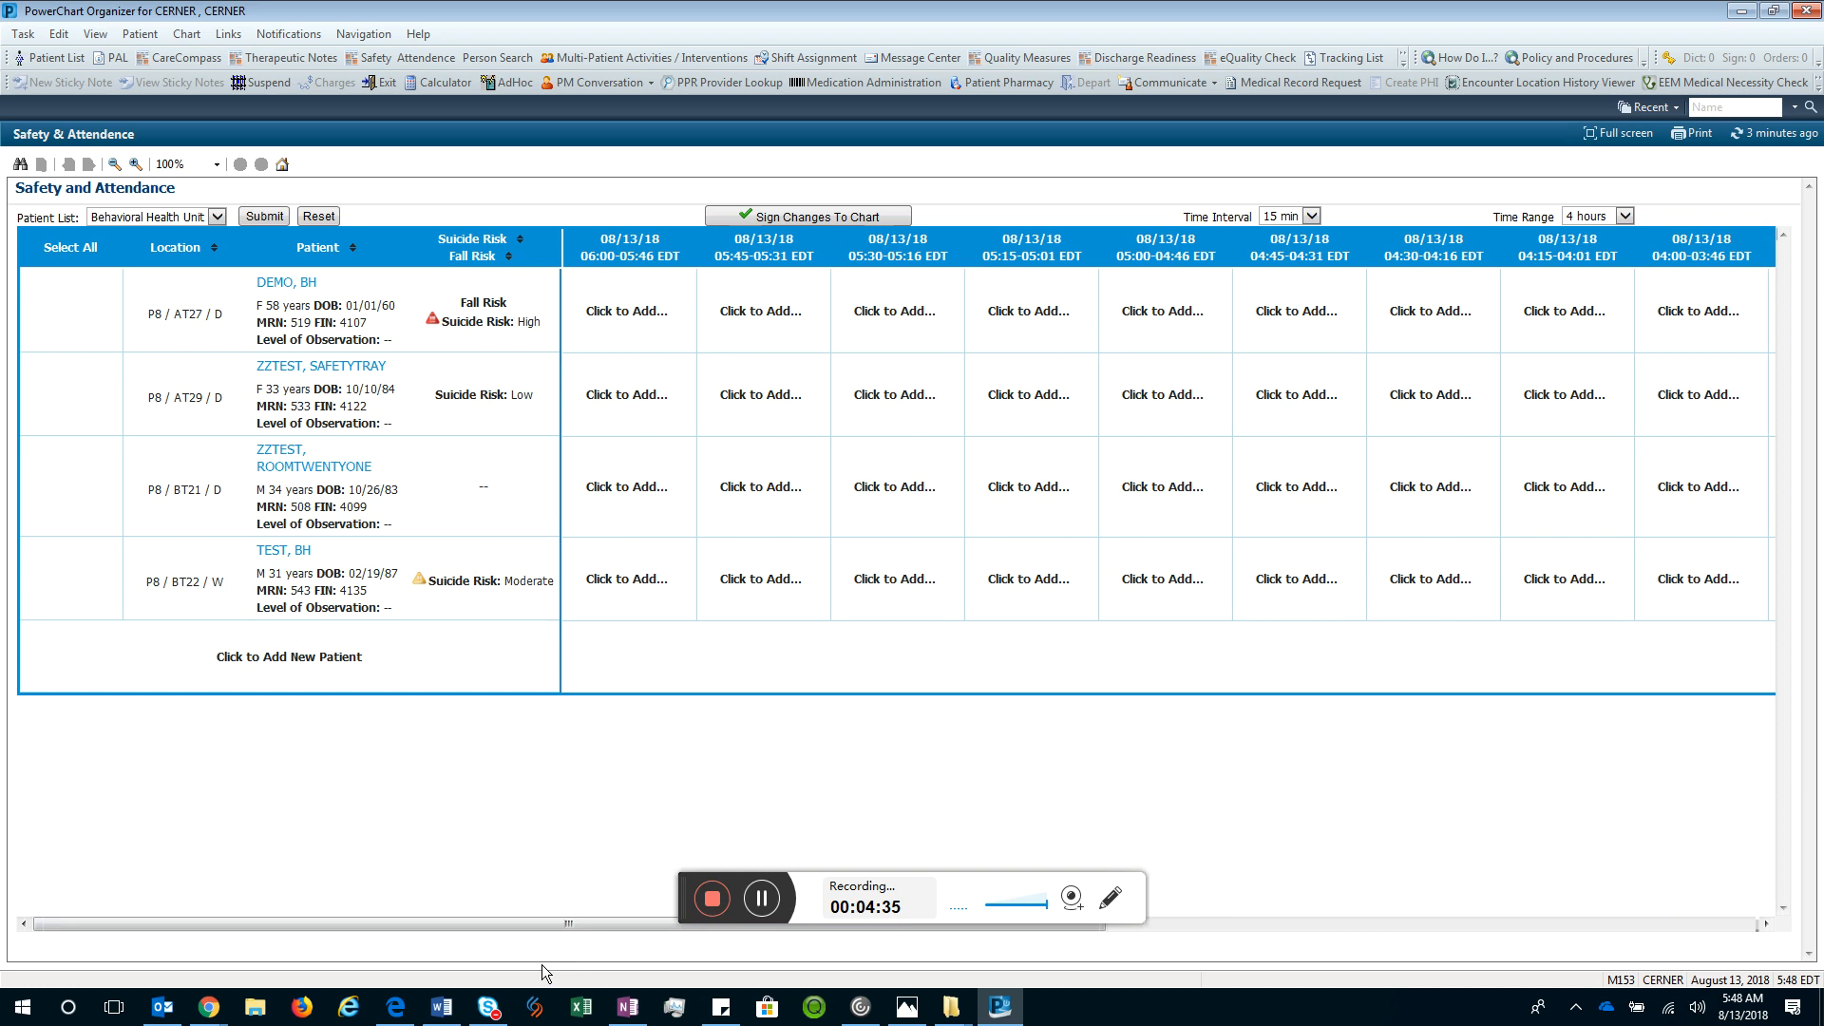
Chart patient location Group and environment checks Done for the patient in AT27 for the 06:00-05:46 interval
{"action": "left_click", "coordinate": [623, 301]}
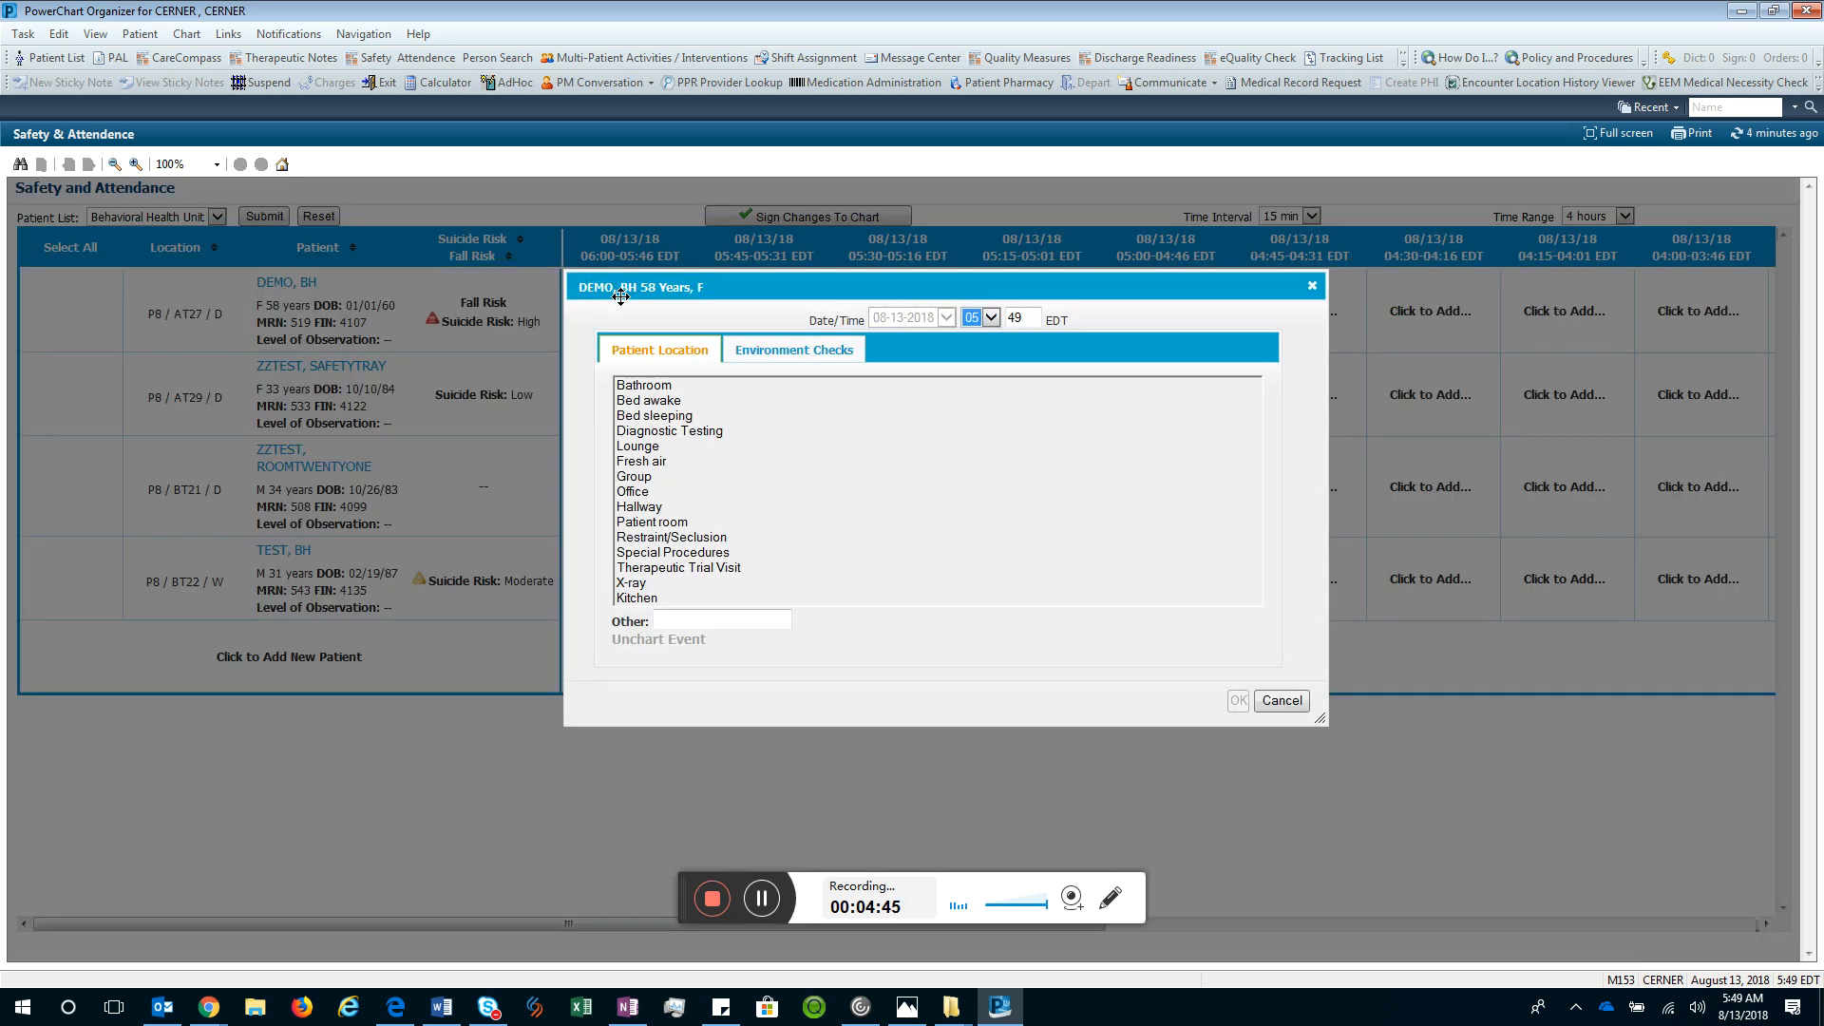
{"action": "left_click_drag", "start_coordinate": [864, 286], "coordinate": [1082, 266]}
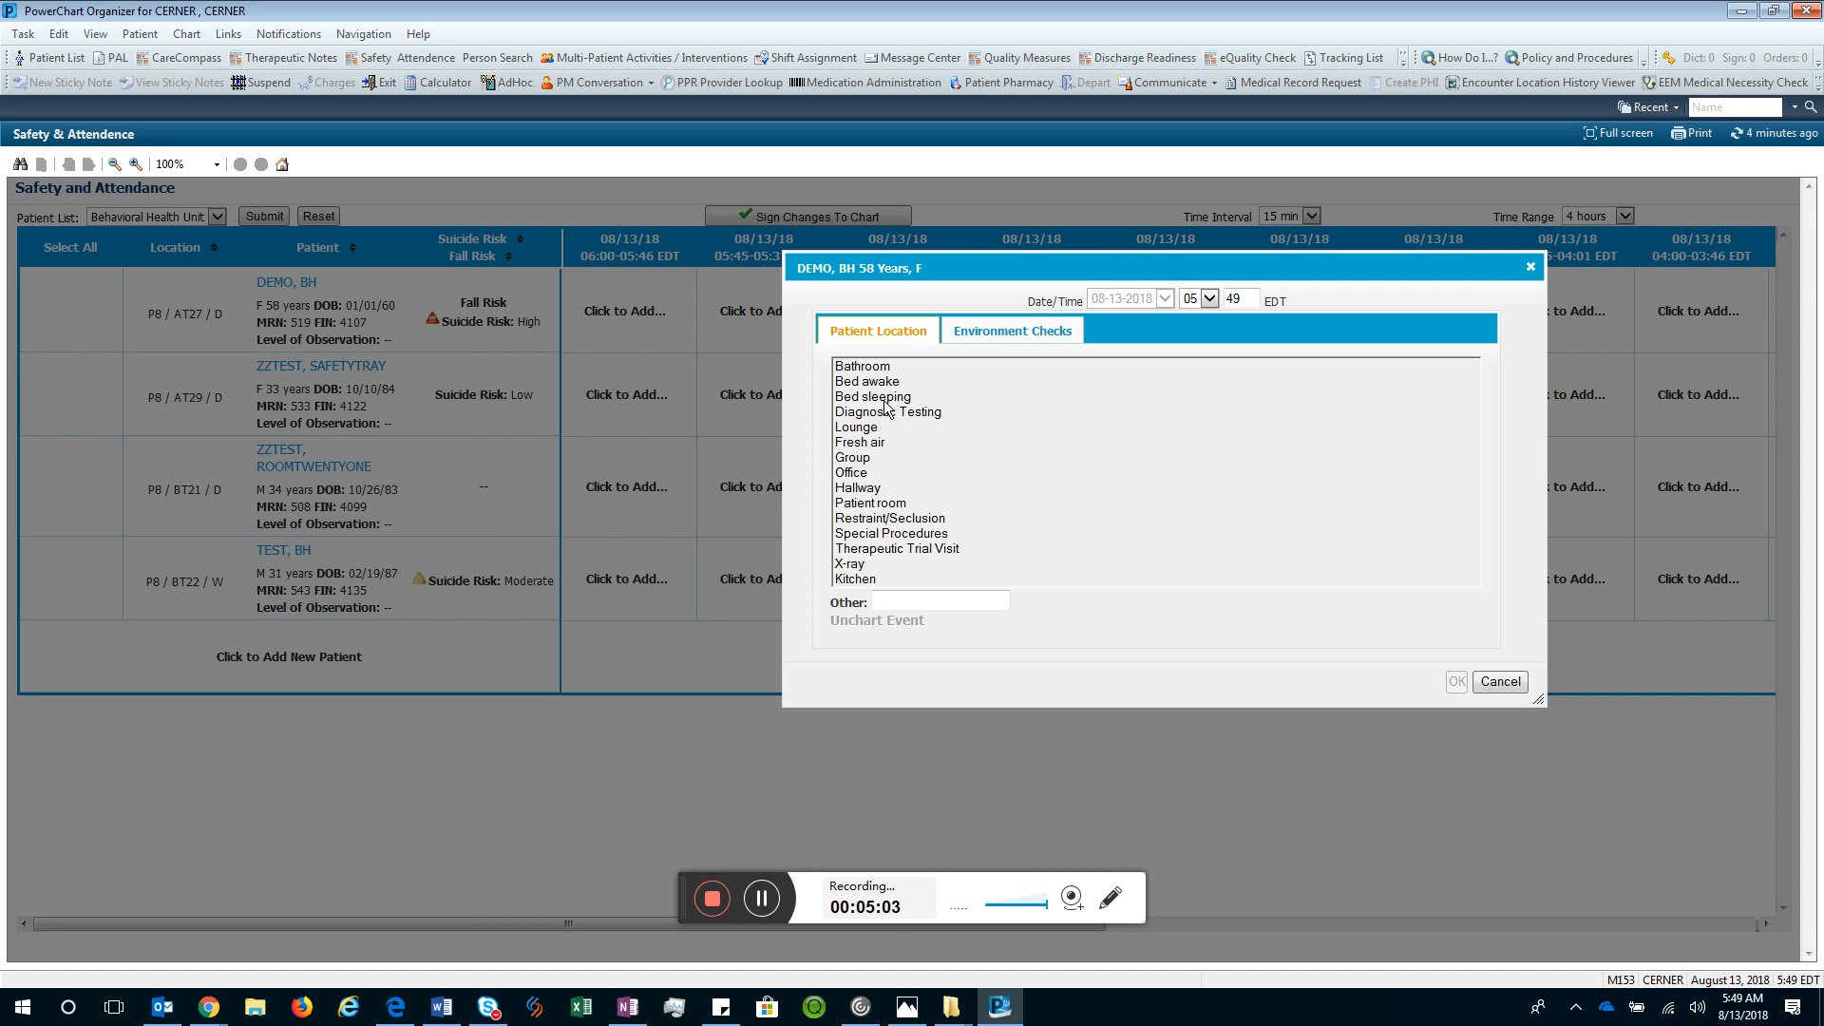
{"action": "left_click", "coordinate": [954, 598]}
{"action": "left_click", "coordinate": [857, 458]}
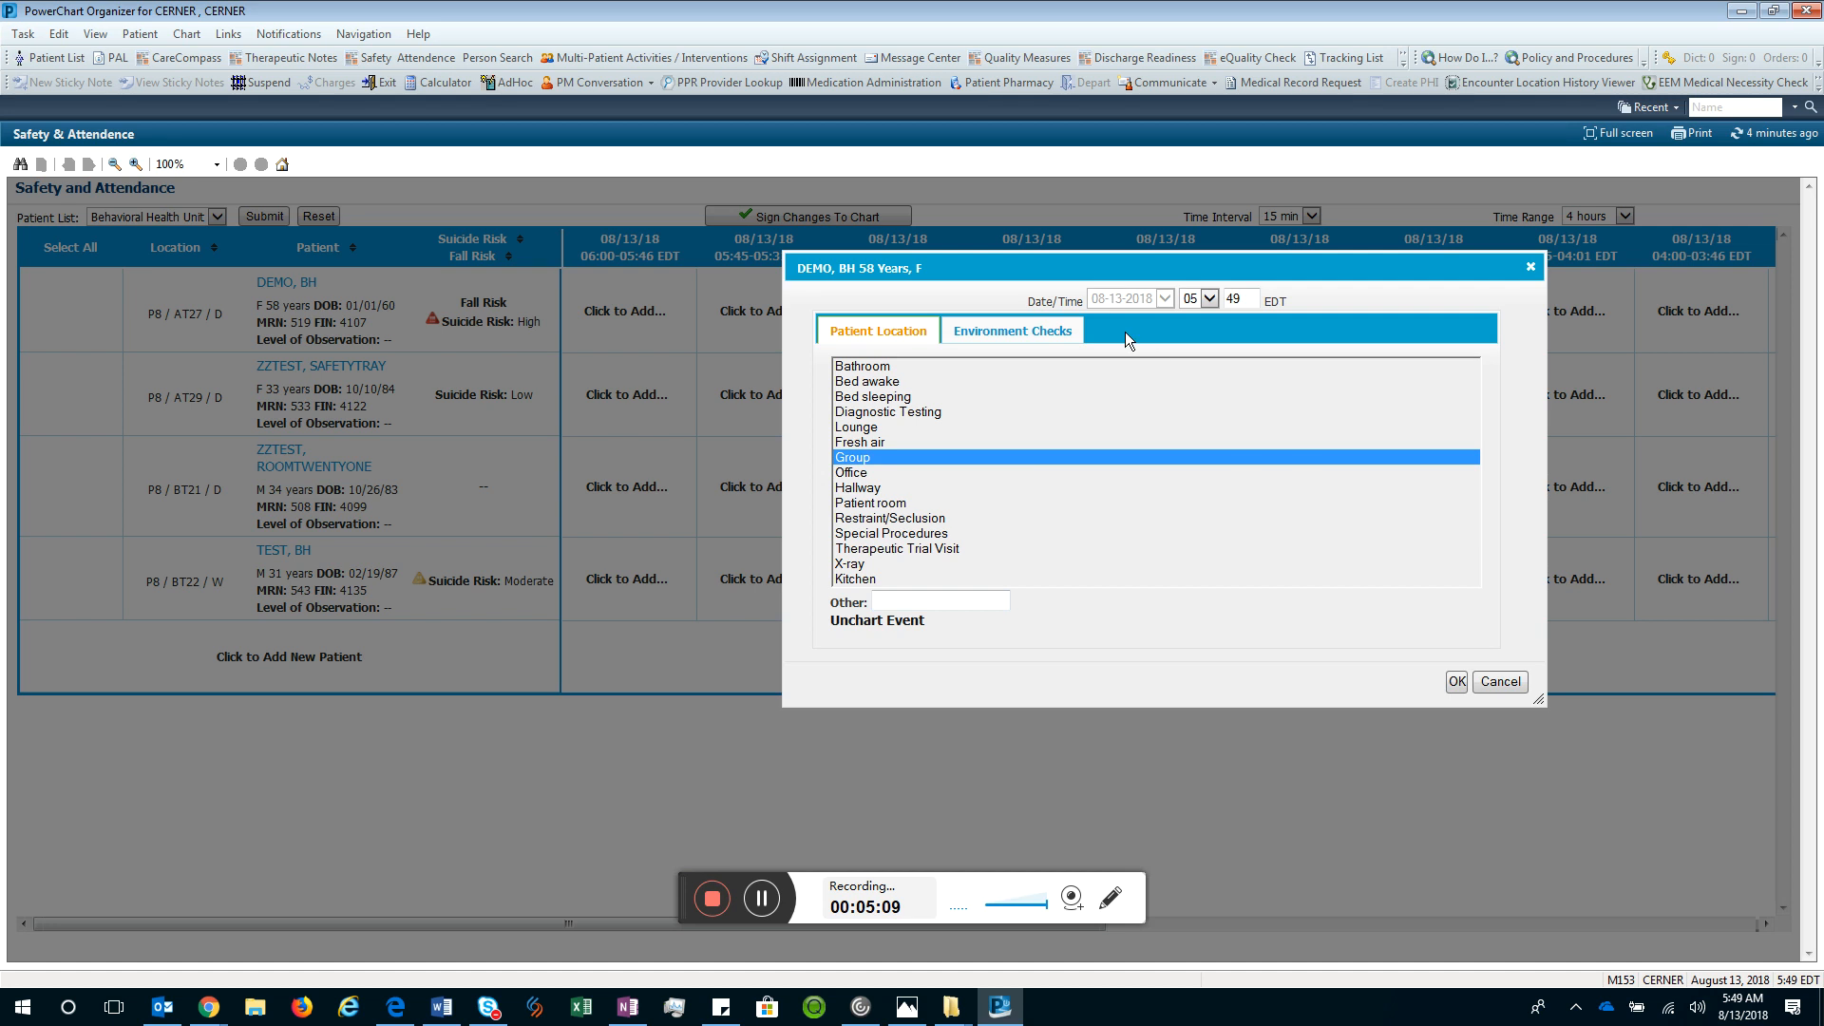
{"action": "left_click", "coordinate": [1049, 340]}
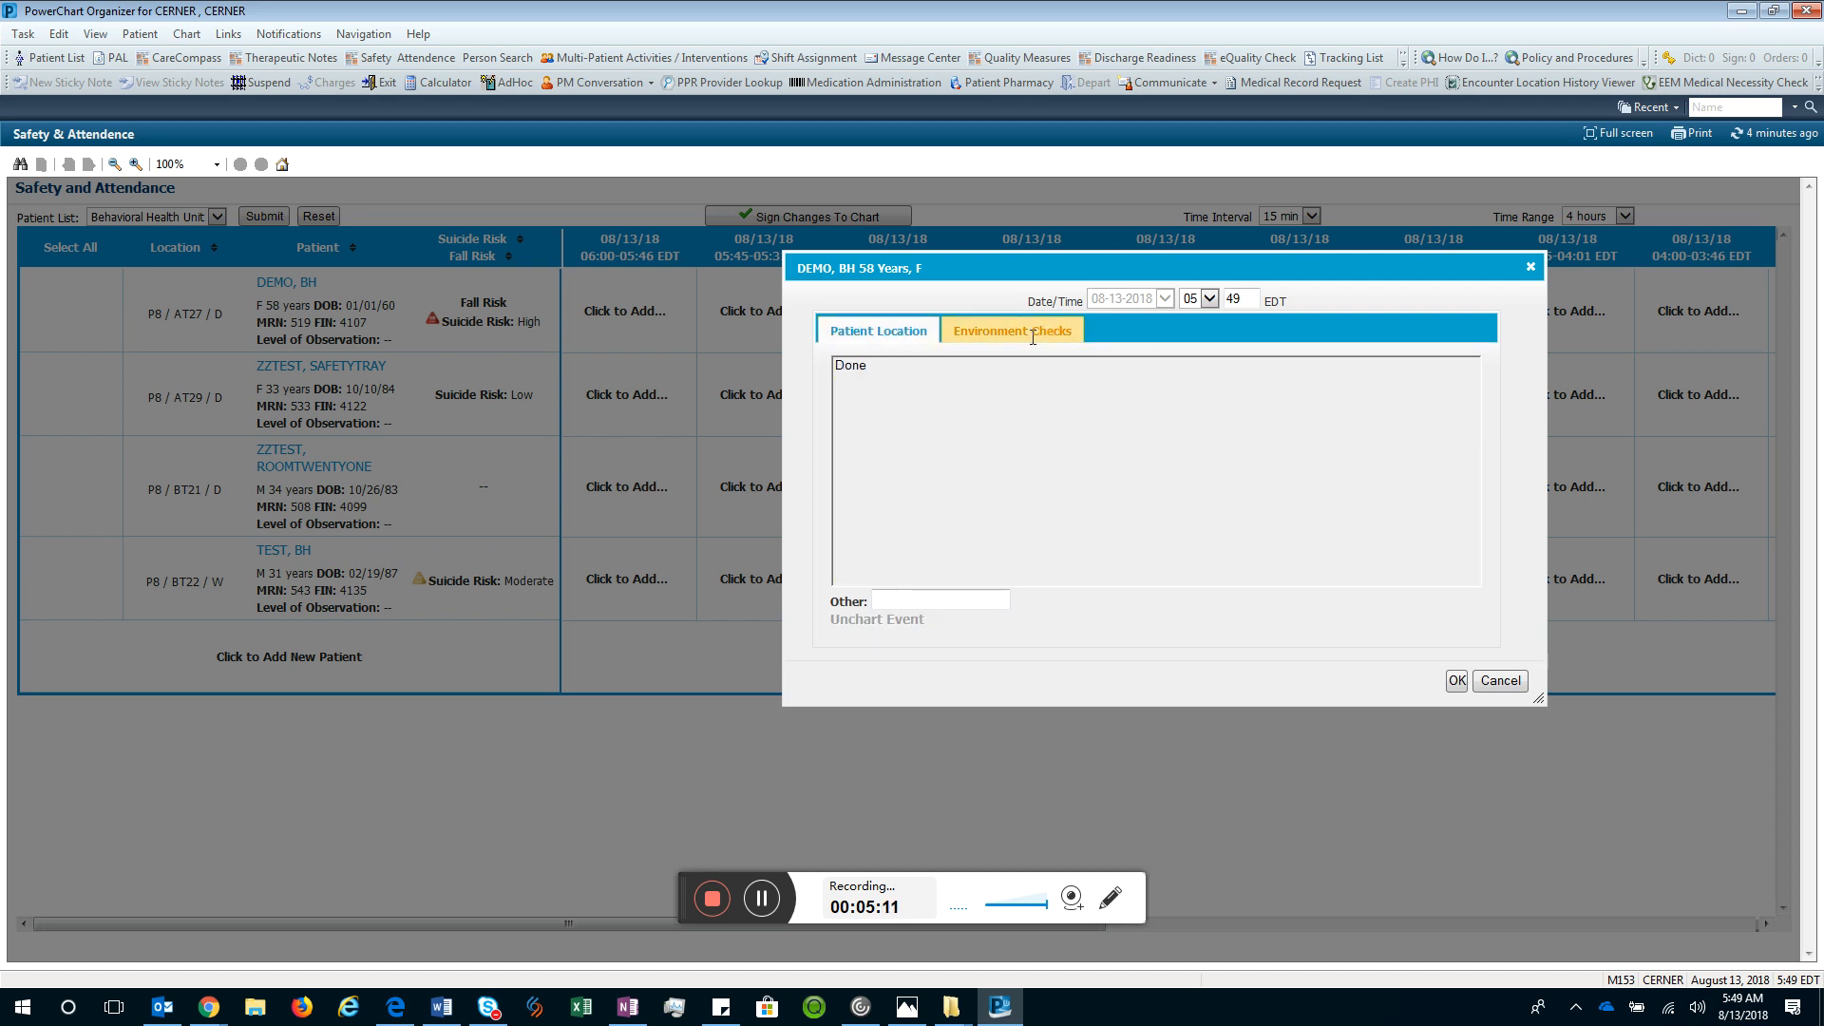
{"action": "left_click", "coordinate": [852, 367]}
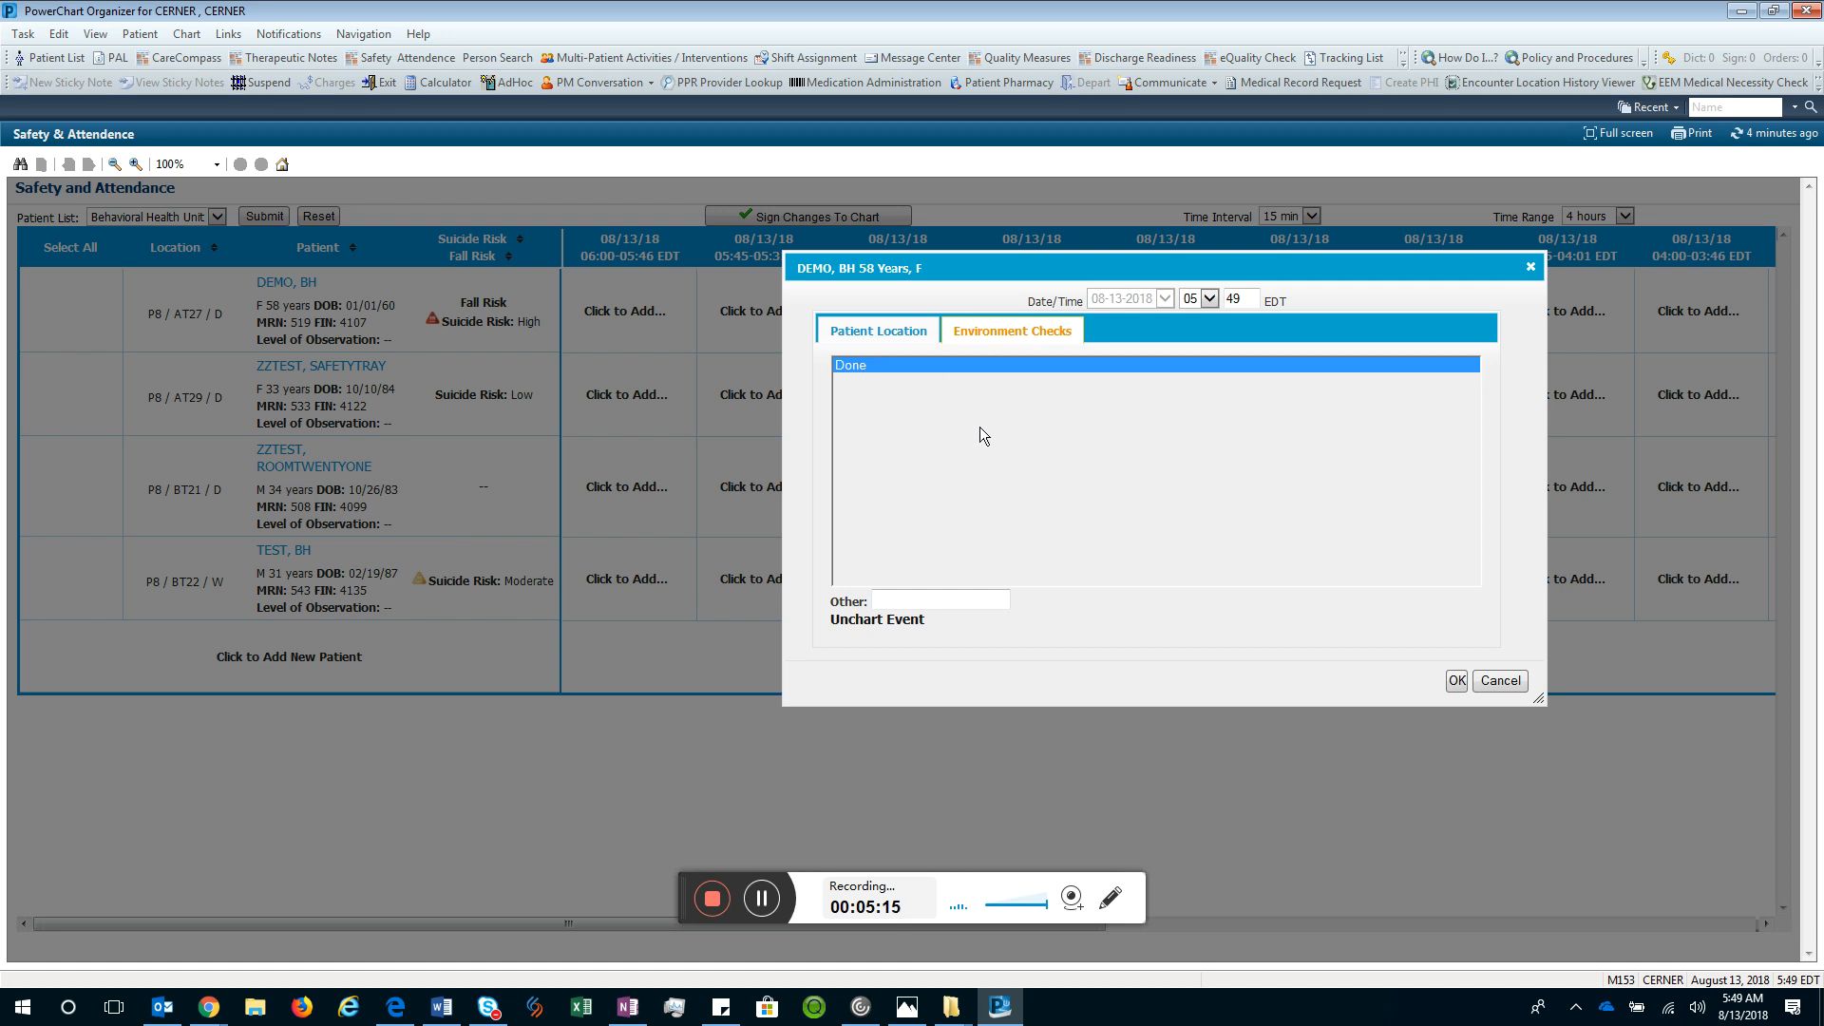
{"action": "left_click", "coordinate": [1457, 681]}
{"action": "left_click", "coordinate": [1457, 682]}
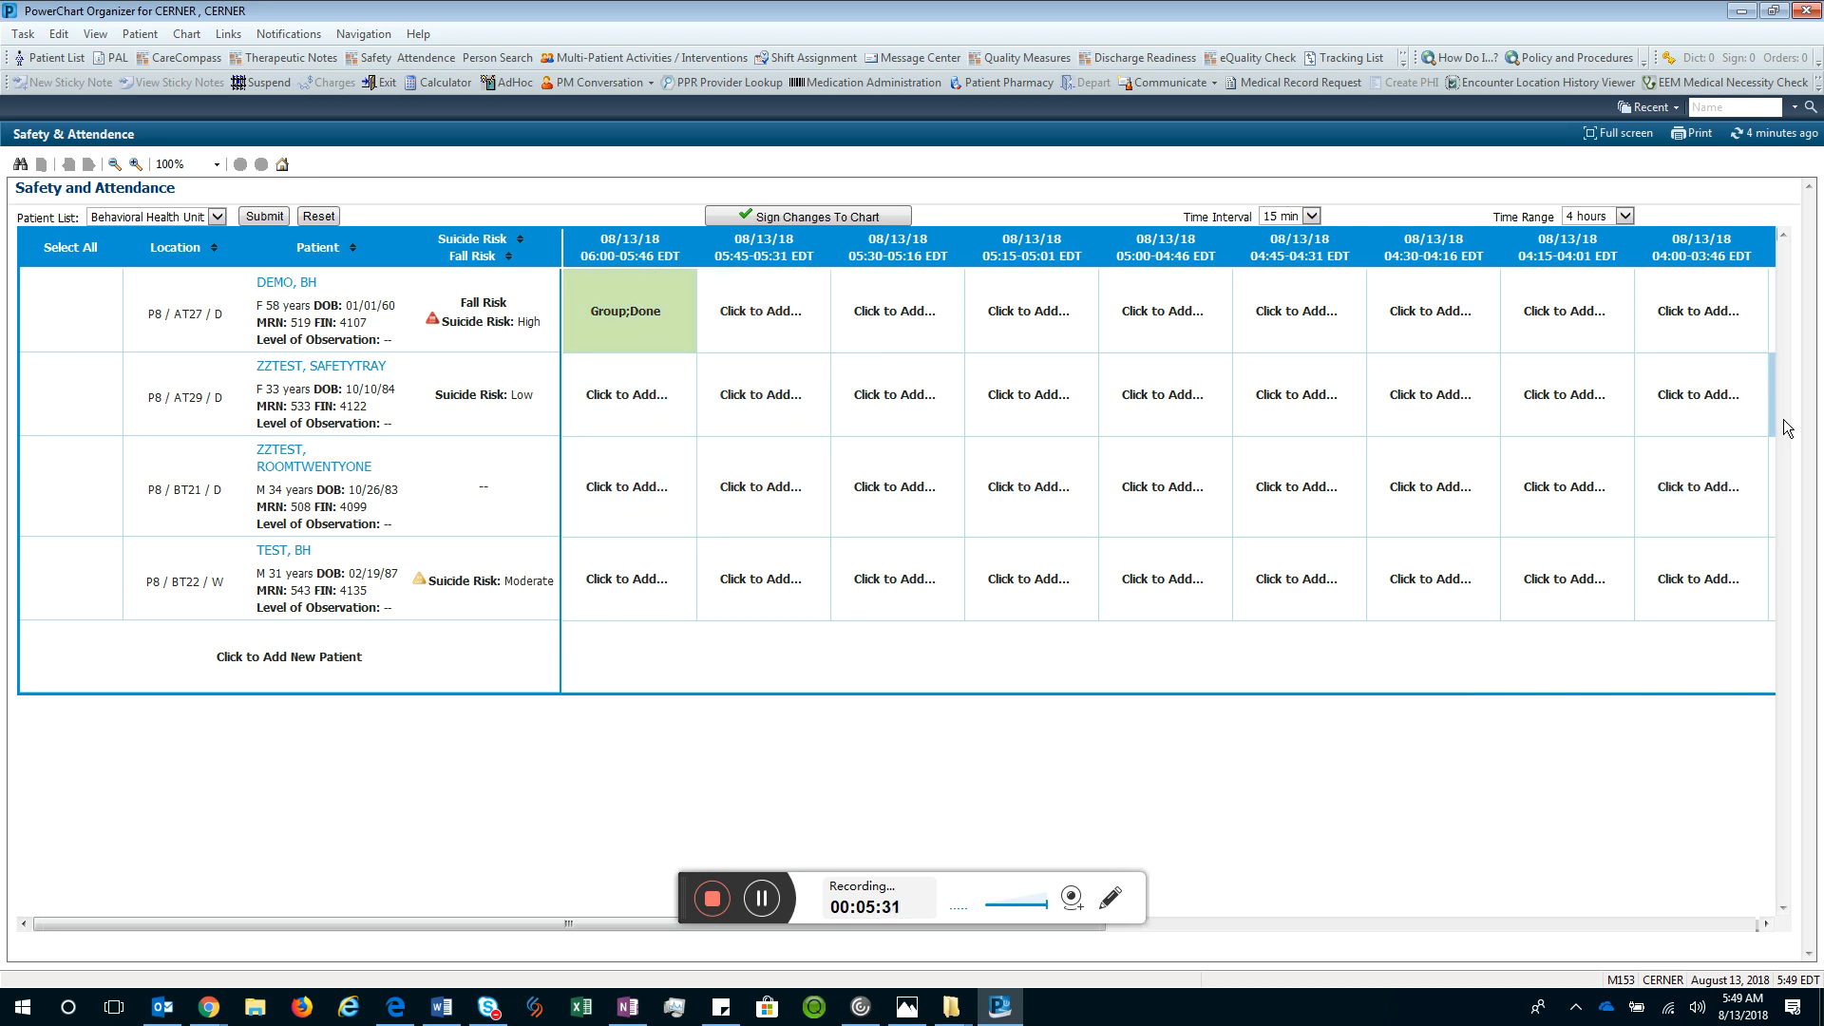
Chart patient location Lounge and environment checks Done for the patient in AT29 for the 06:00-05:46 interval
{"action": "left_click", "coordinate": [636, 392]}
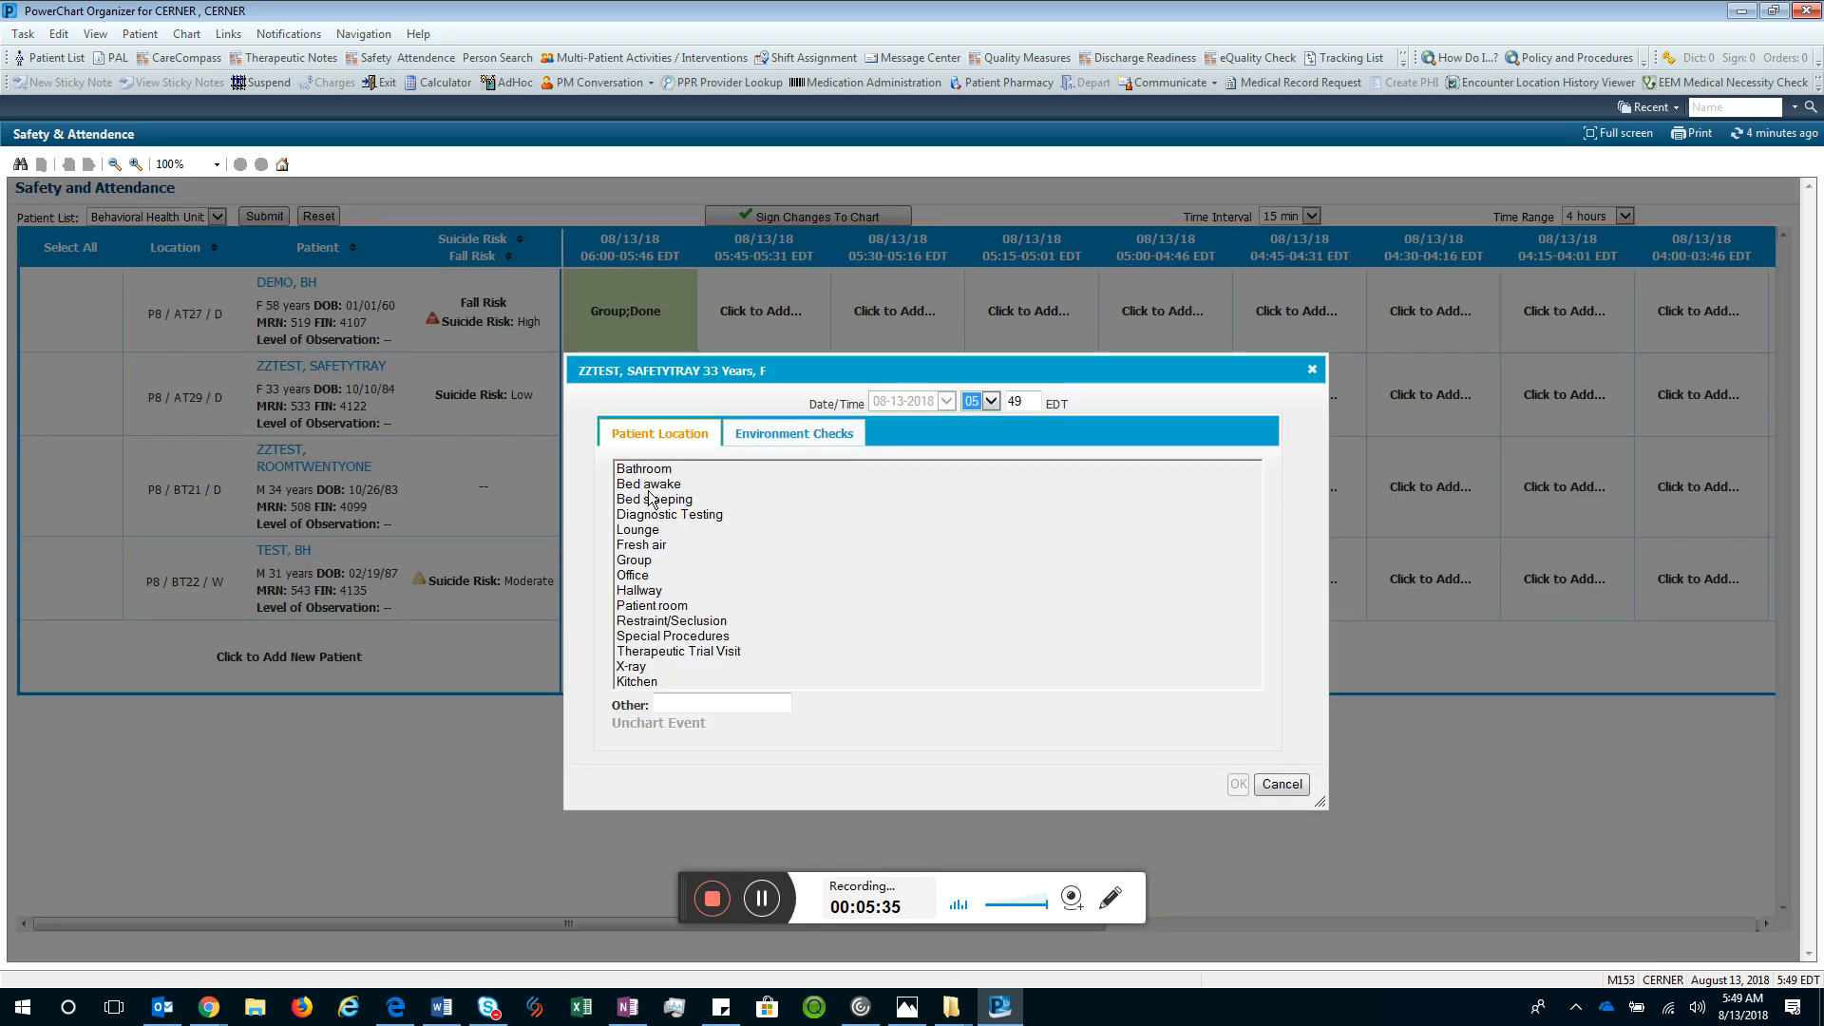
{"action": "left_click_drag", "start_coordinate": [760, 357], "coordinate": [925, 265]}
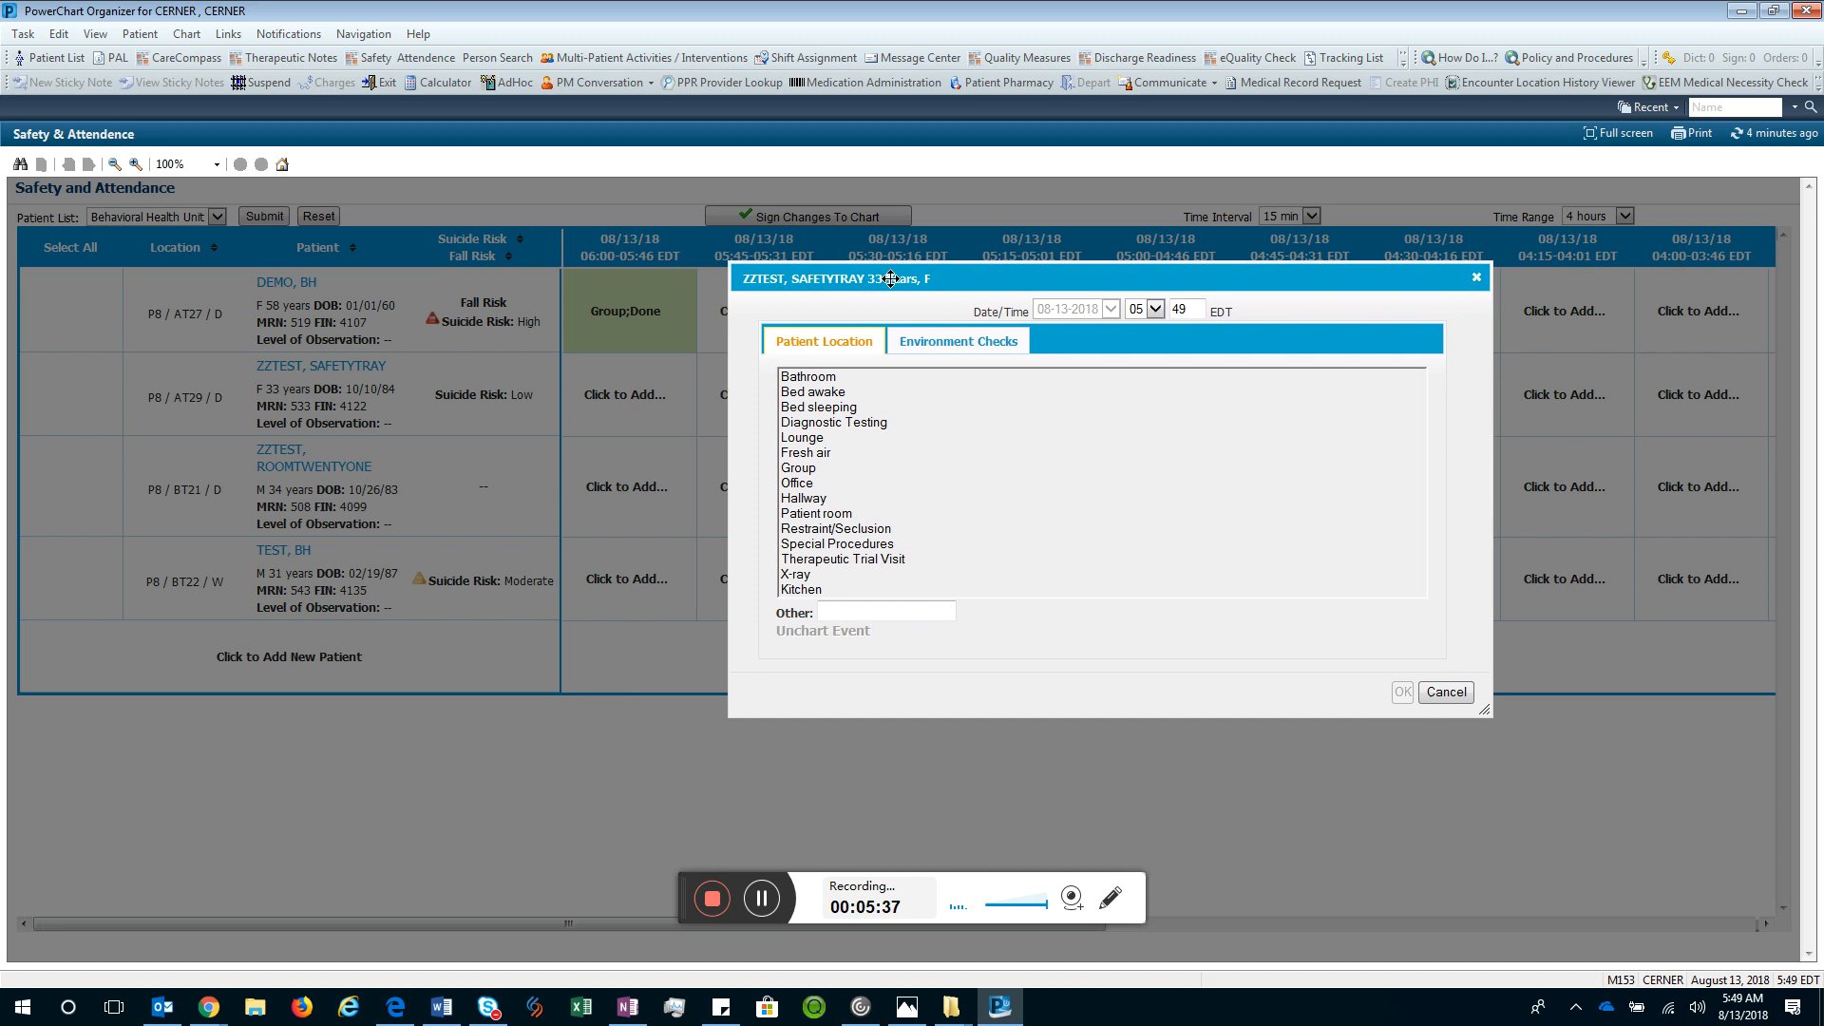
{"action": "left_click", "coordinate": [822, 439]}
{"action": "left_click", "coordinate": [974, 342]}
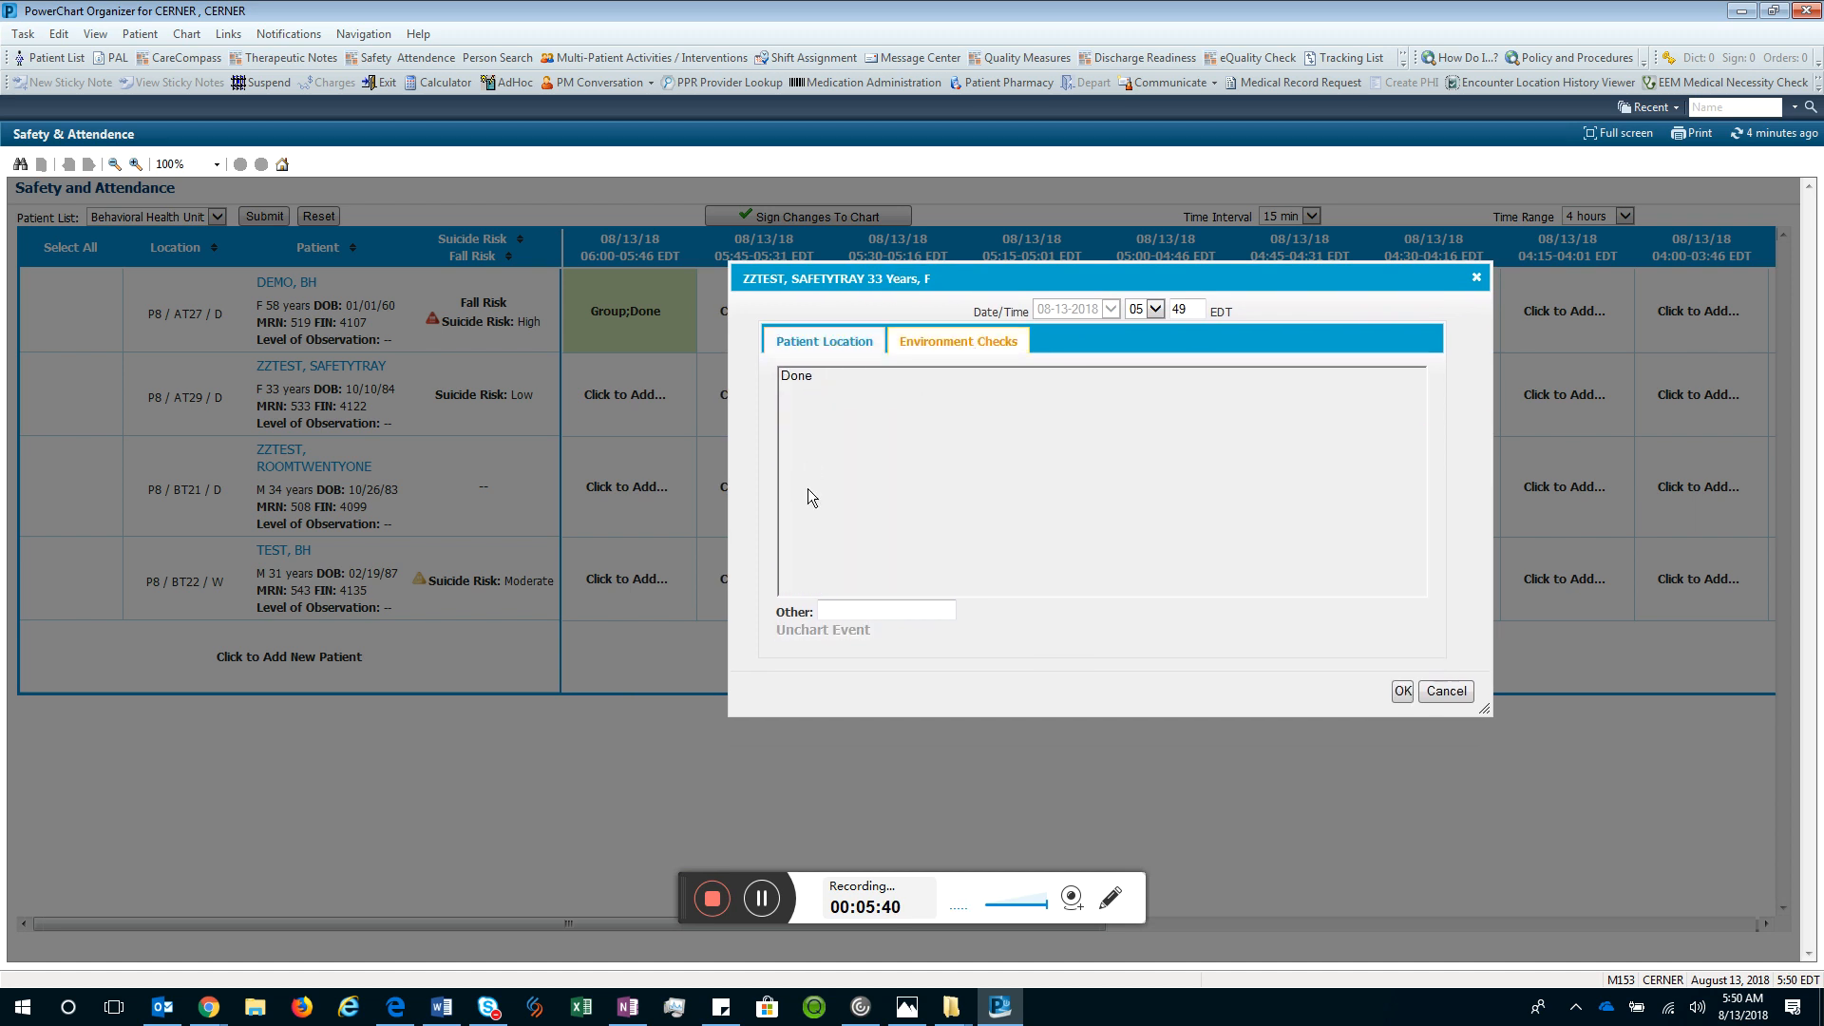
{"action": "left_click", "coordinate": [799, 378]}
{"action": "left_click", "coordinate": [1402, 691]}
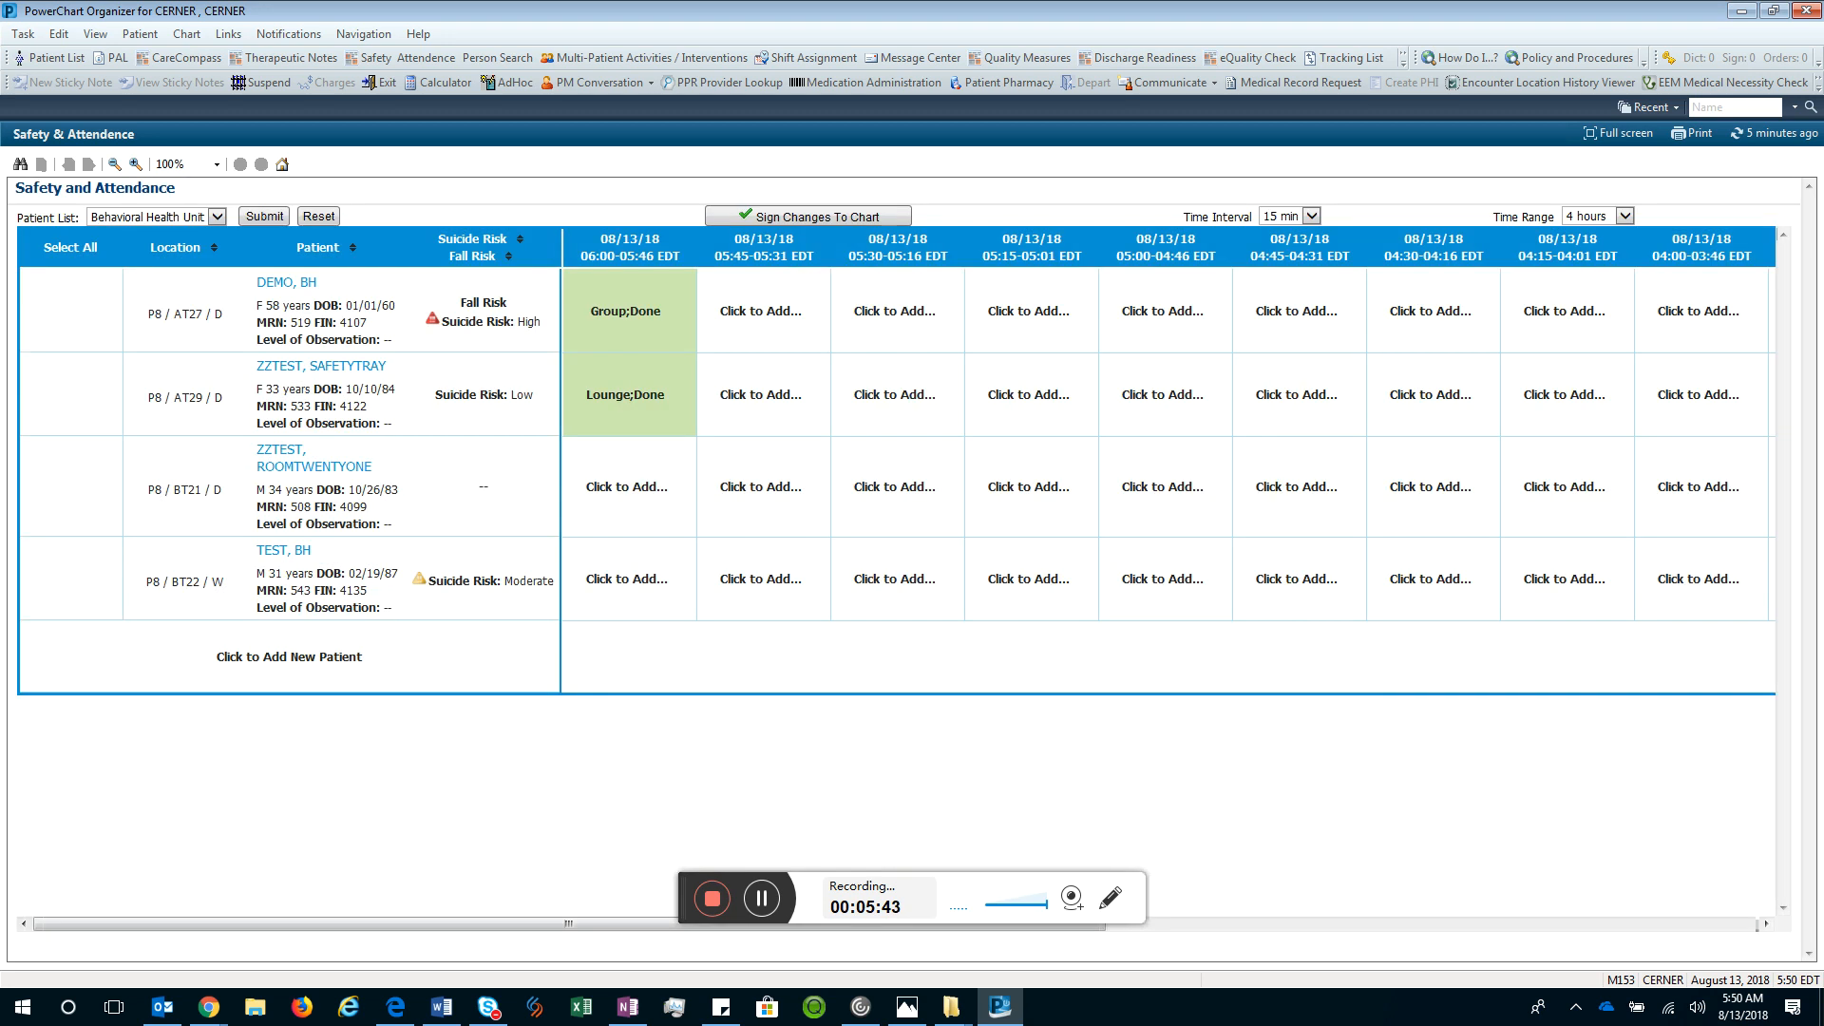
Chart location Patient room and environment checks Done for the patient in BT21 for the 06:00-05:46 interval
{"action": "left_click", "coordinate": [626, 494]}
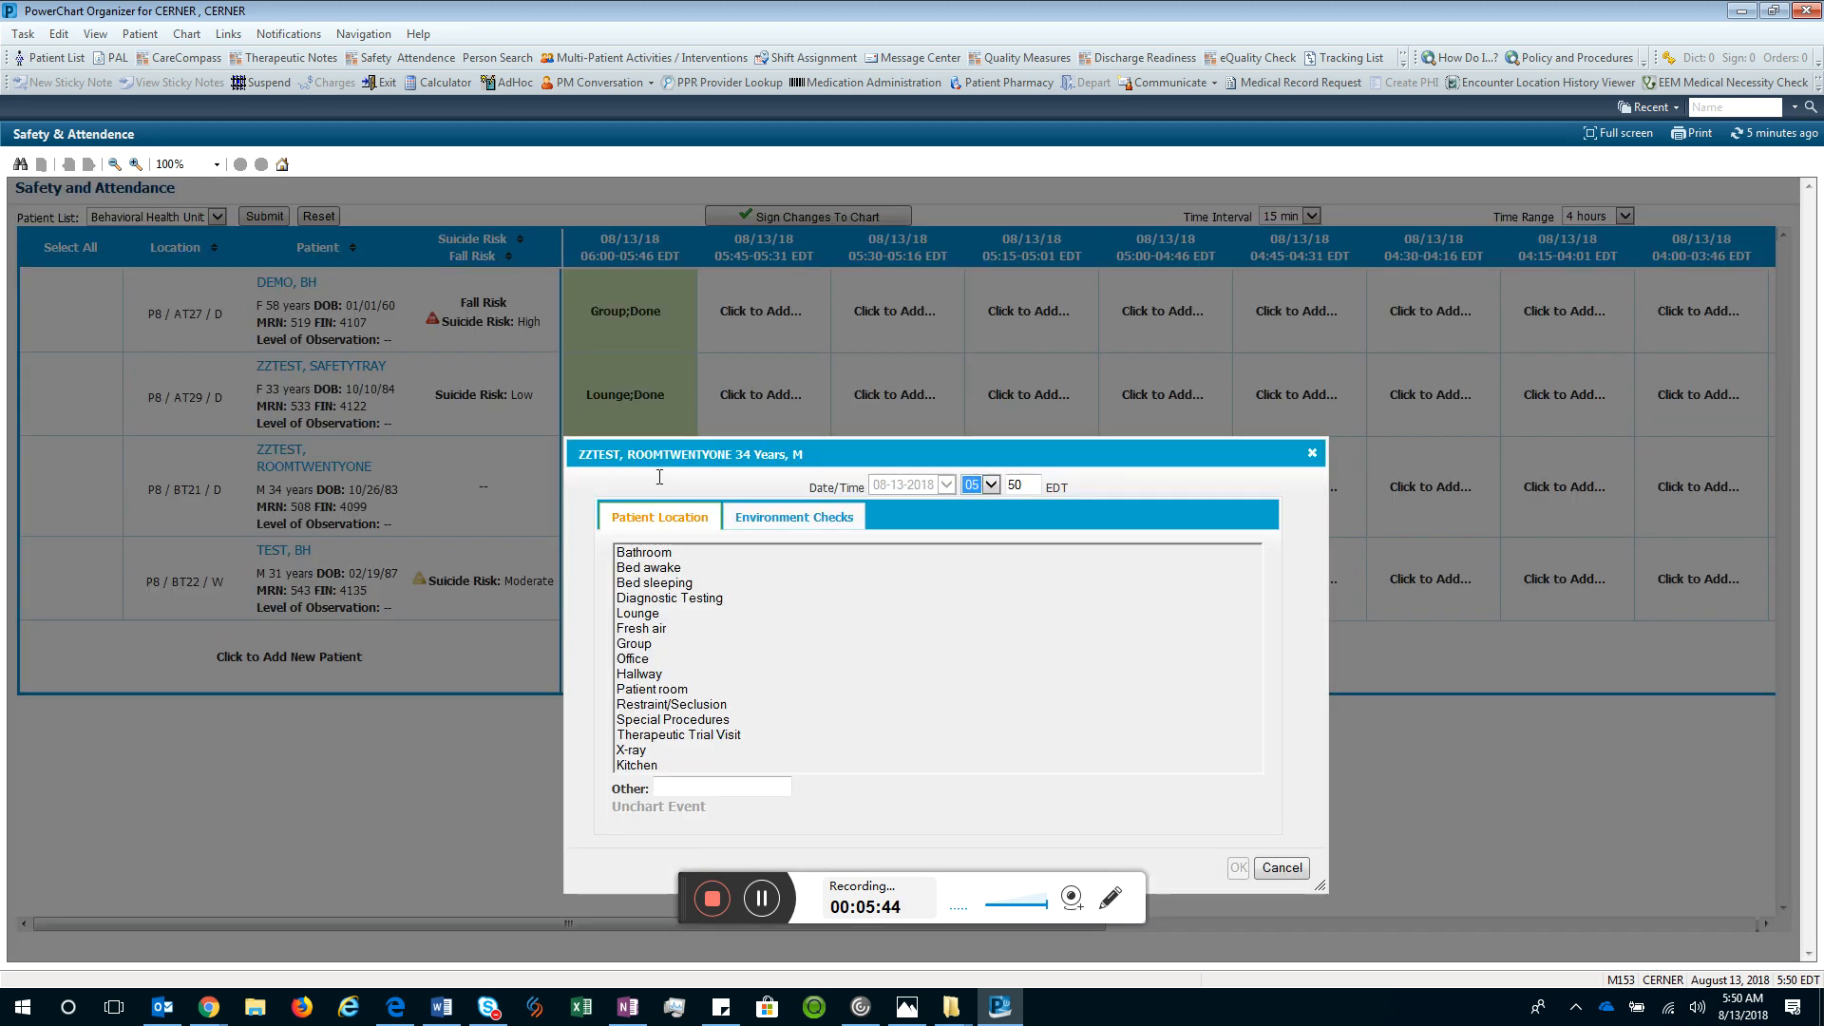
{"action": "left_click", "coordinate": [682, 705]}
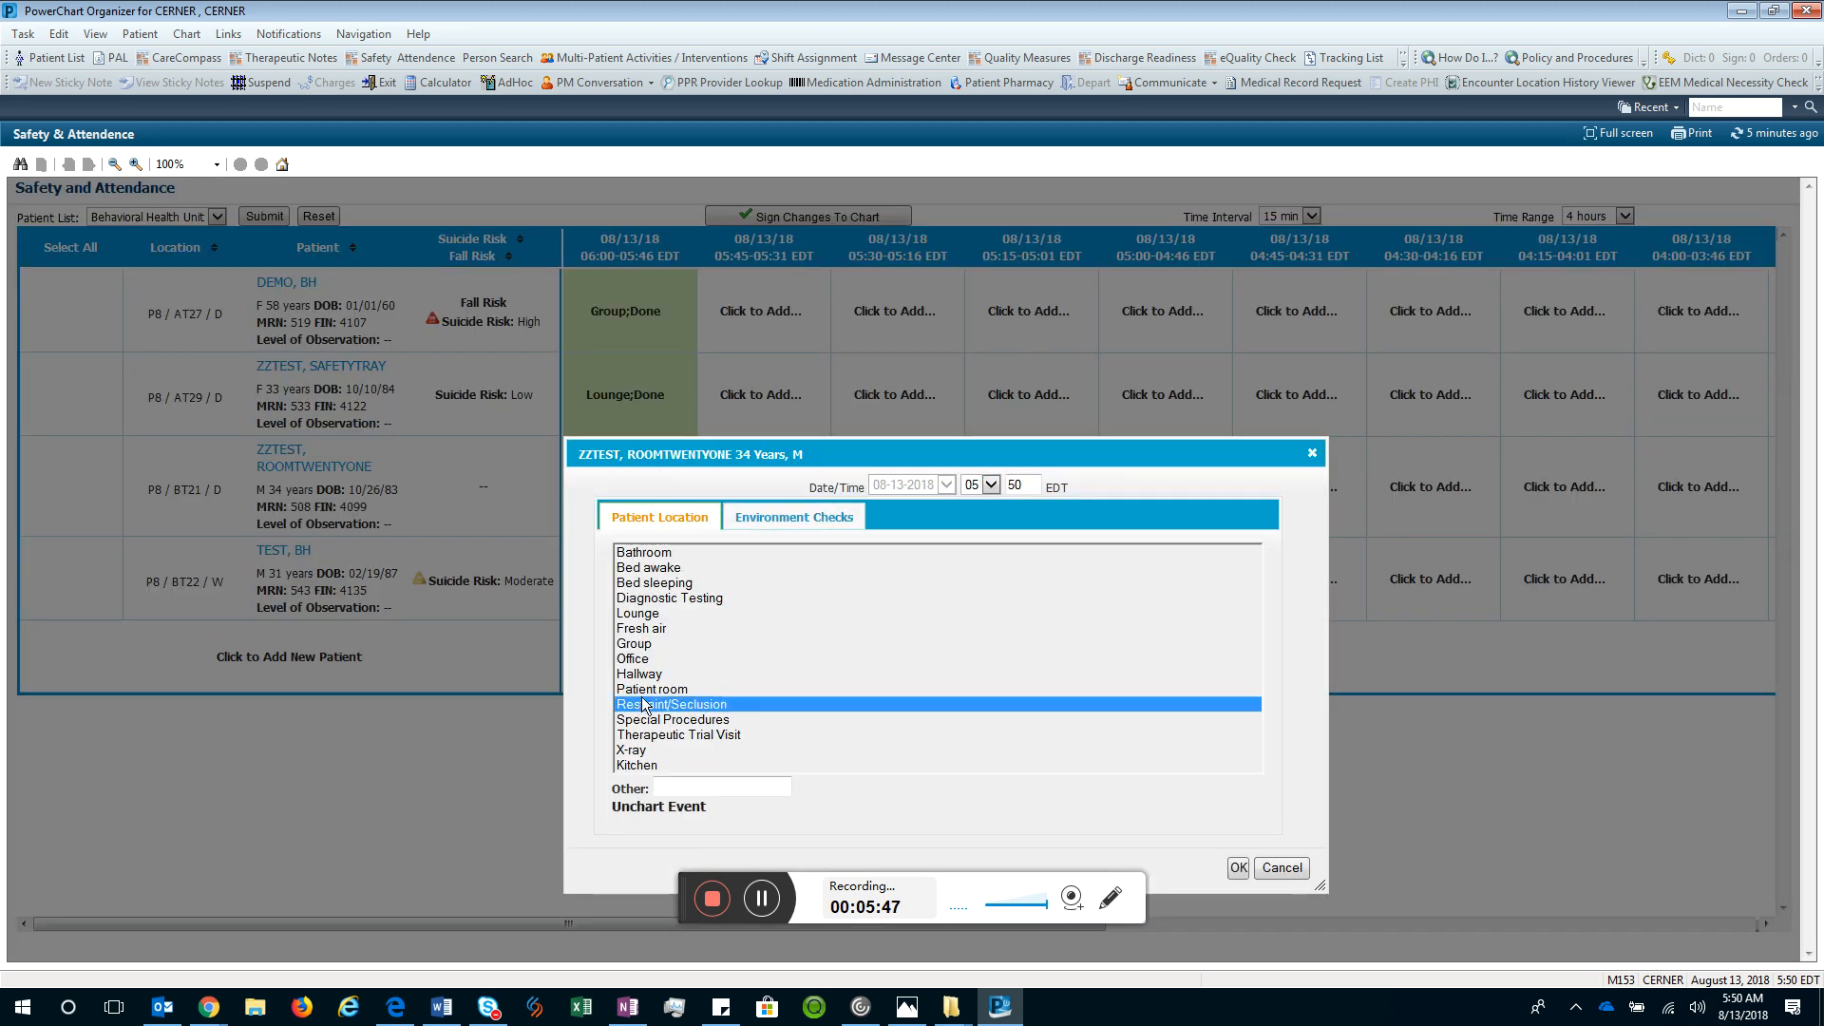
{"action": "left_click", "coordinate": [766, 518]}
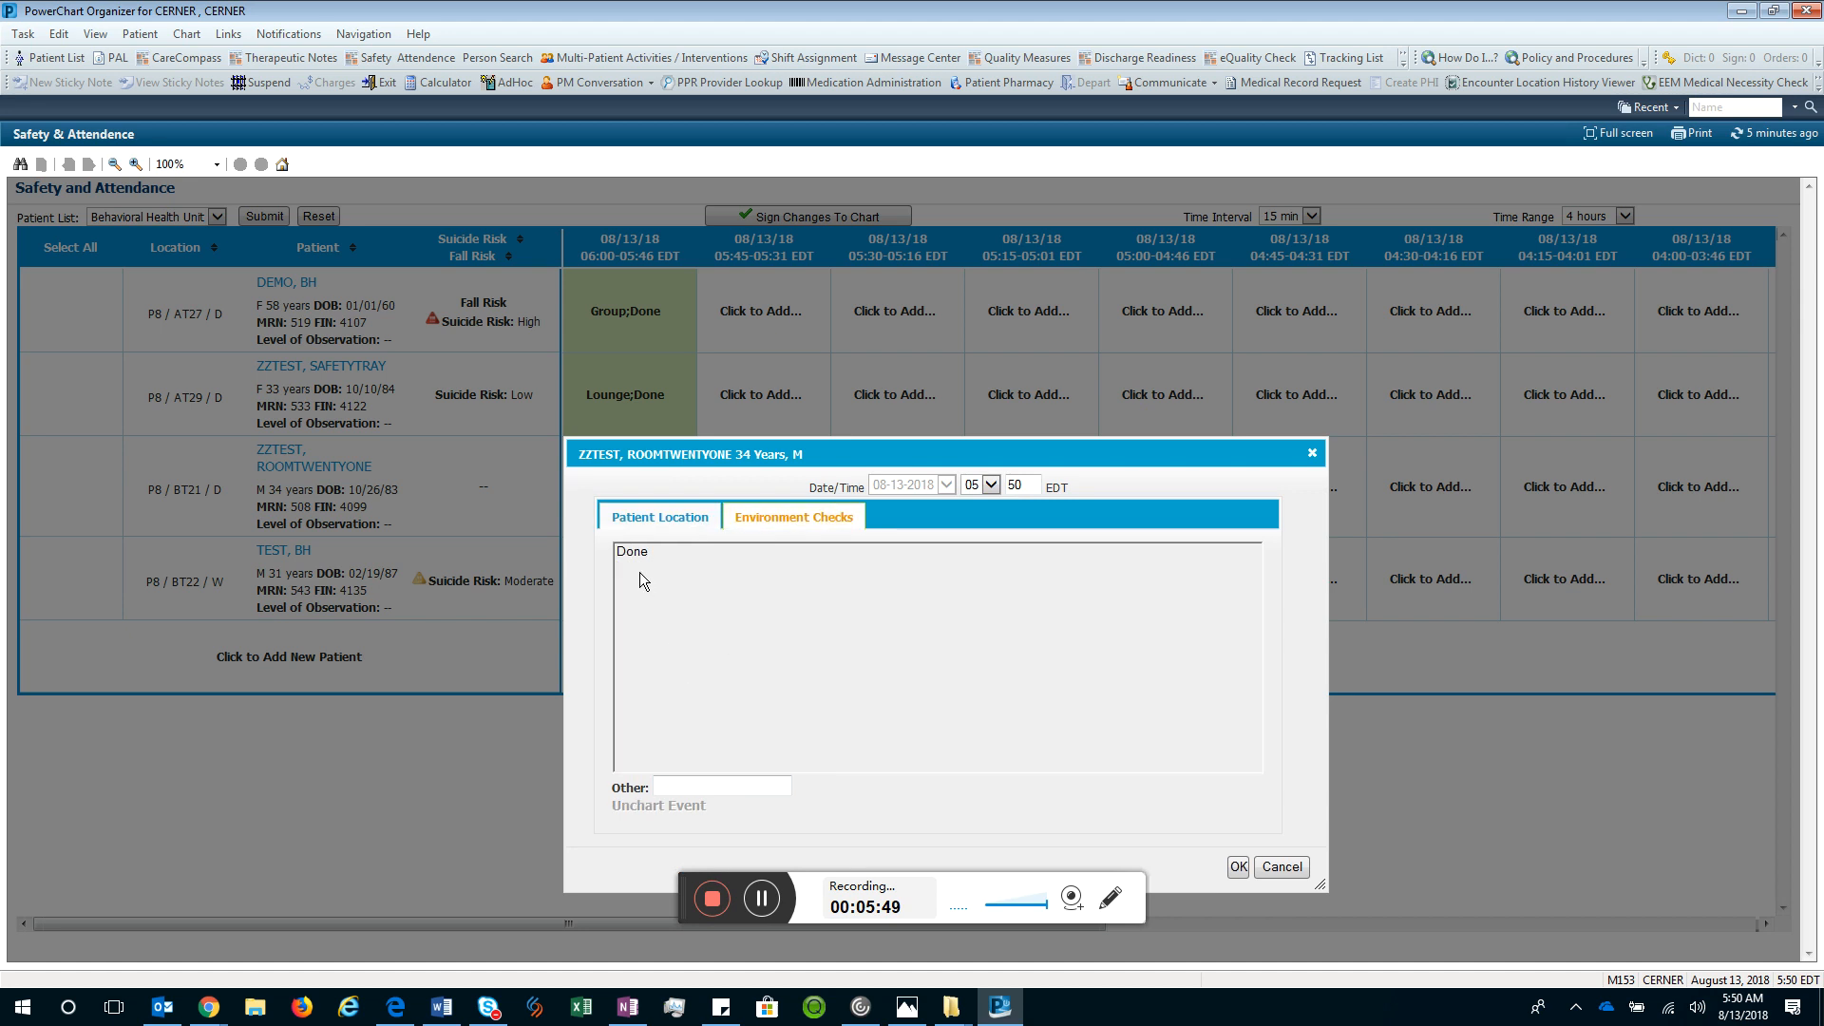
{"action": "left_click", "coordinate": [689, 555]}
{"action": "left_click", "coordinate": [1239, 867]}
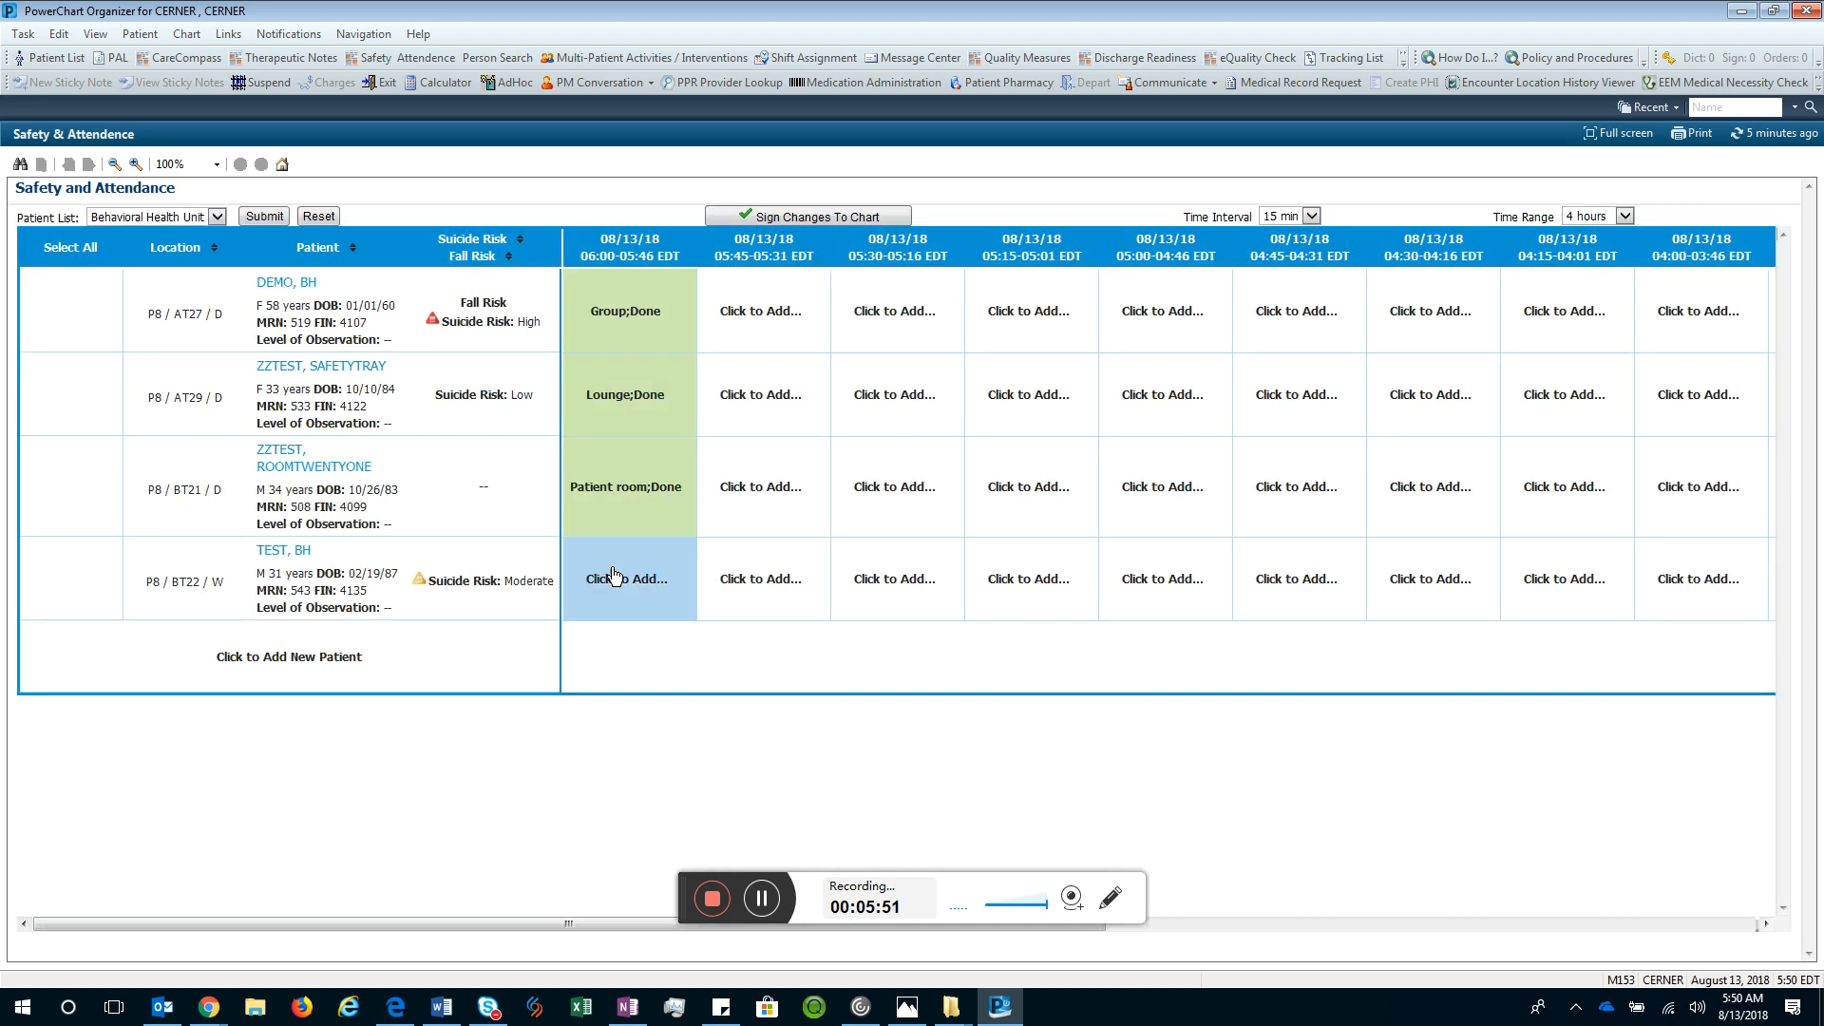
Chart location Office and environment checks Done for the BT22 patient for the 06:00-05:46 interval, and sign all changes to the chart
{"action": "left_click", "coordinate": [635, 598]}
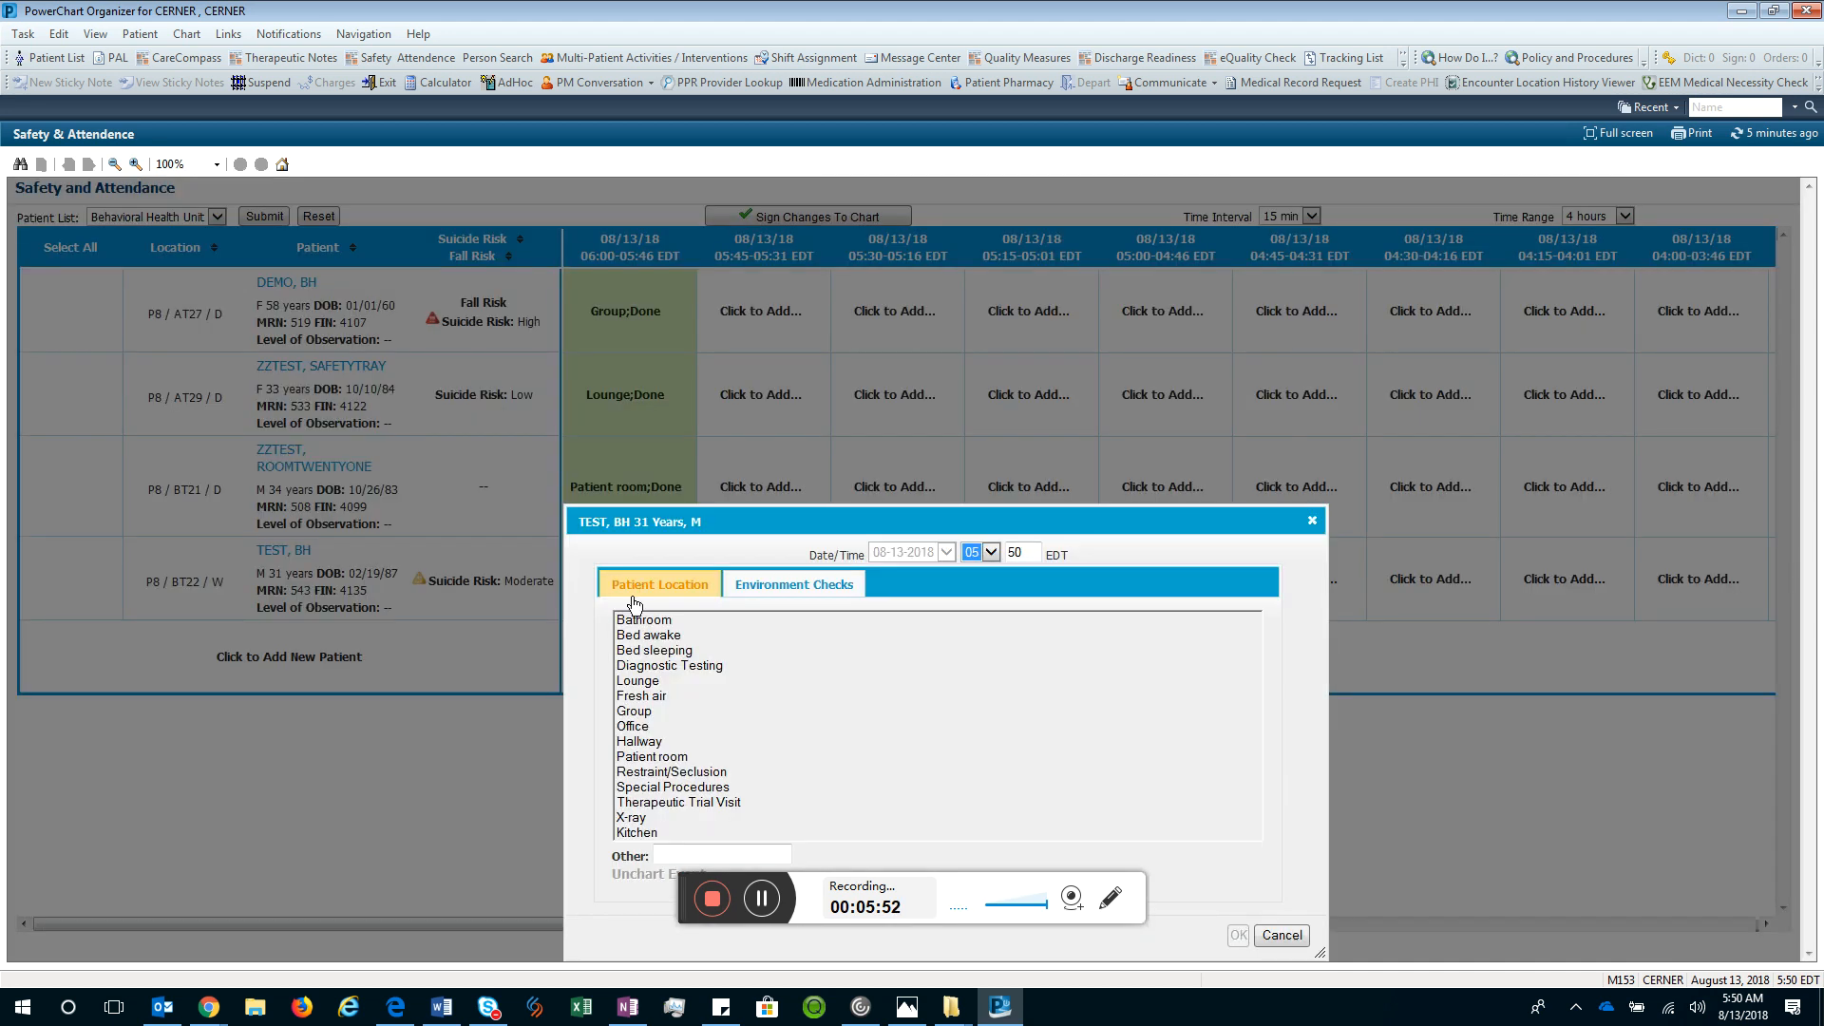
{"action": "left_click", "coordinate": [637, 726]}
{"action": "left_click", "coordinate": [834, 593]}
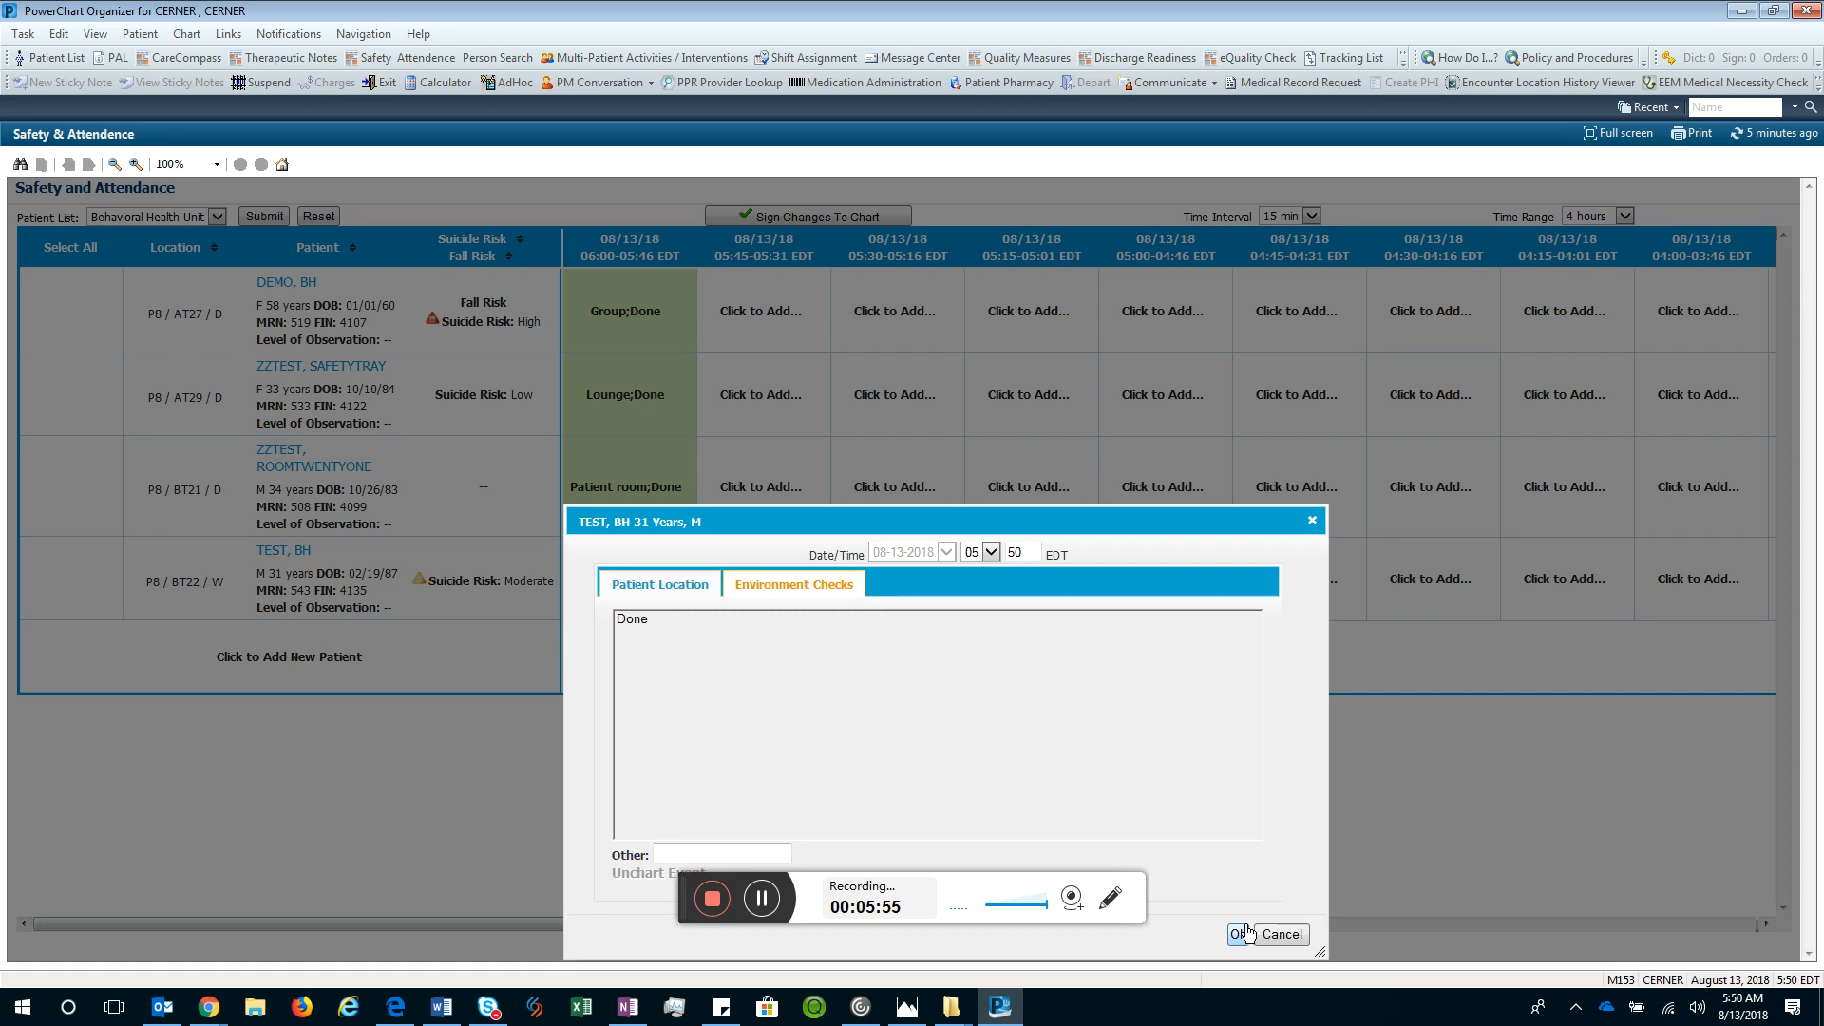
{"action": "left_click", "coordinate": [652, 619]}
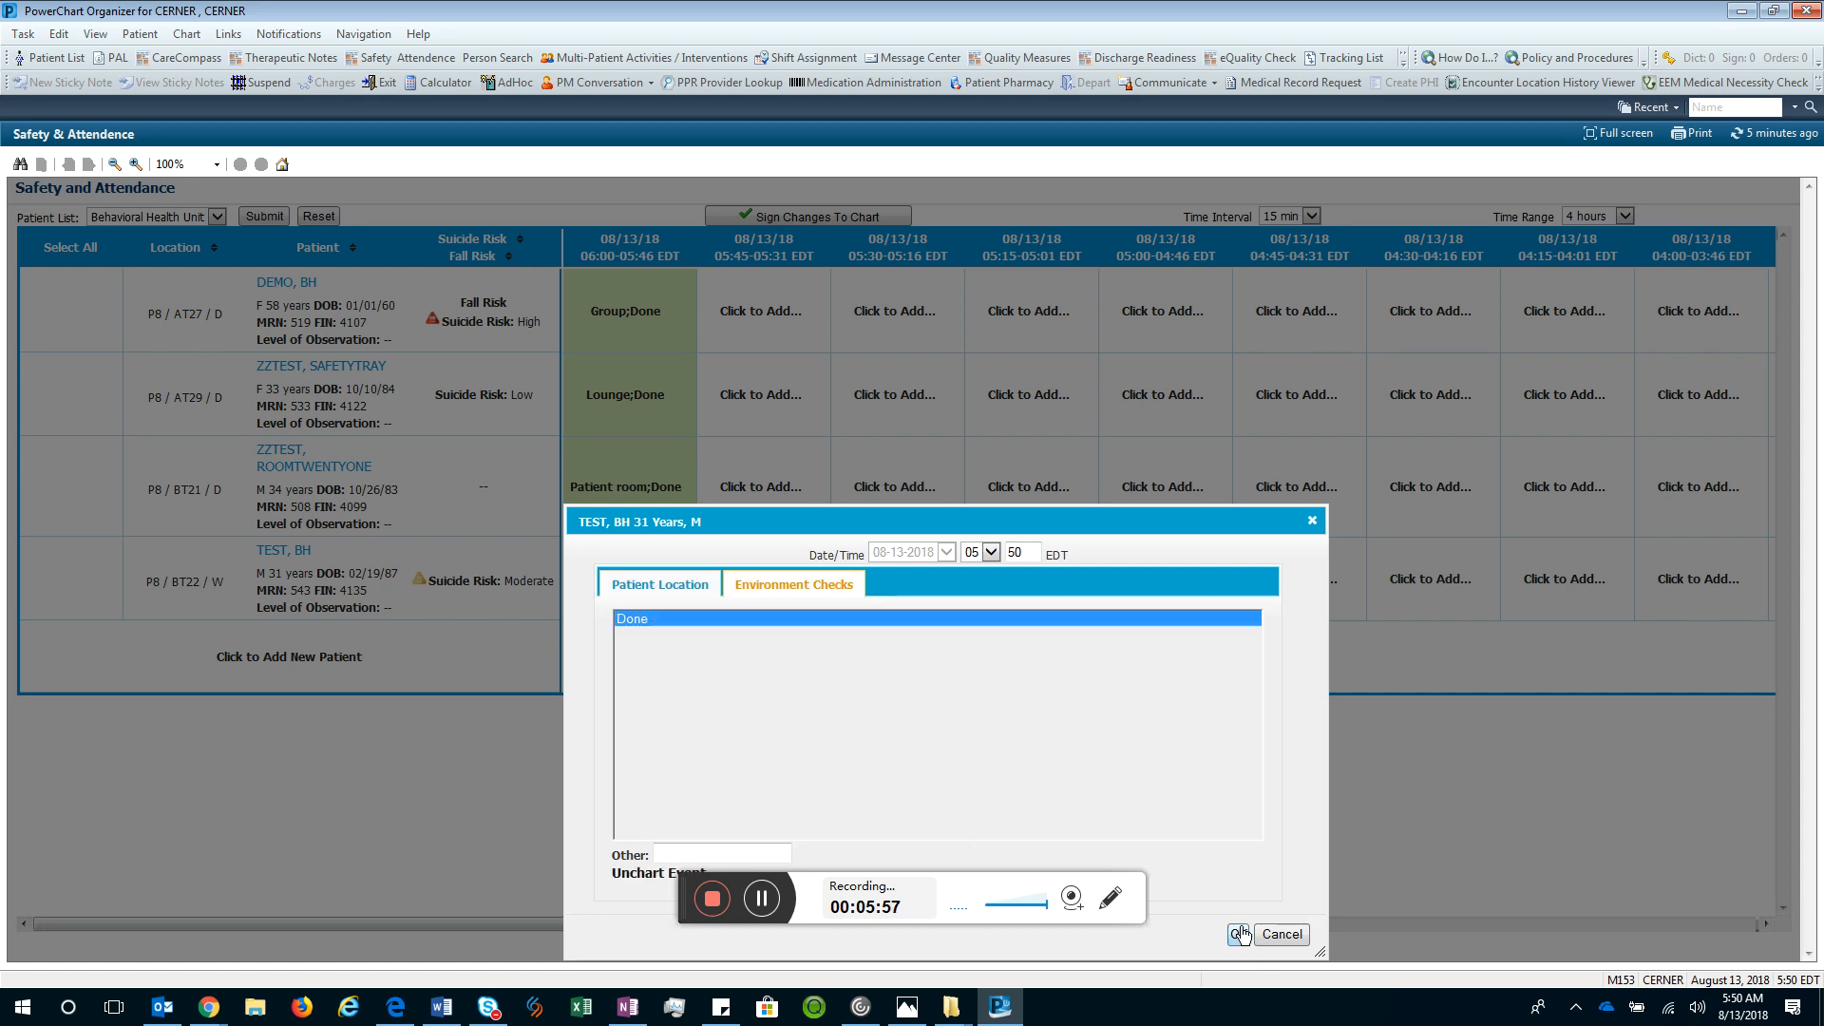
{"action": "left_click", "coordinate": [1233, 934]}
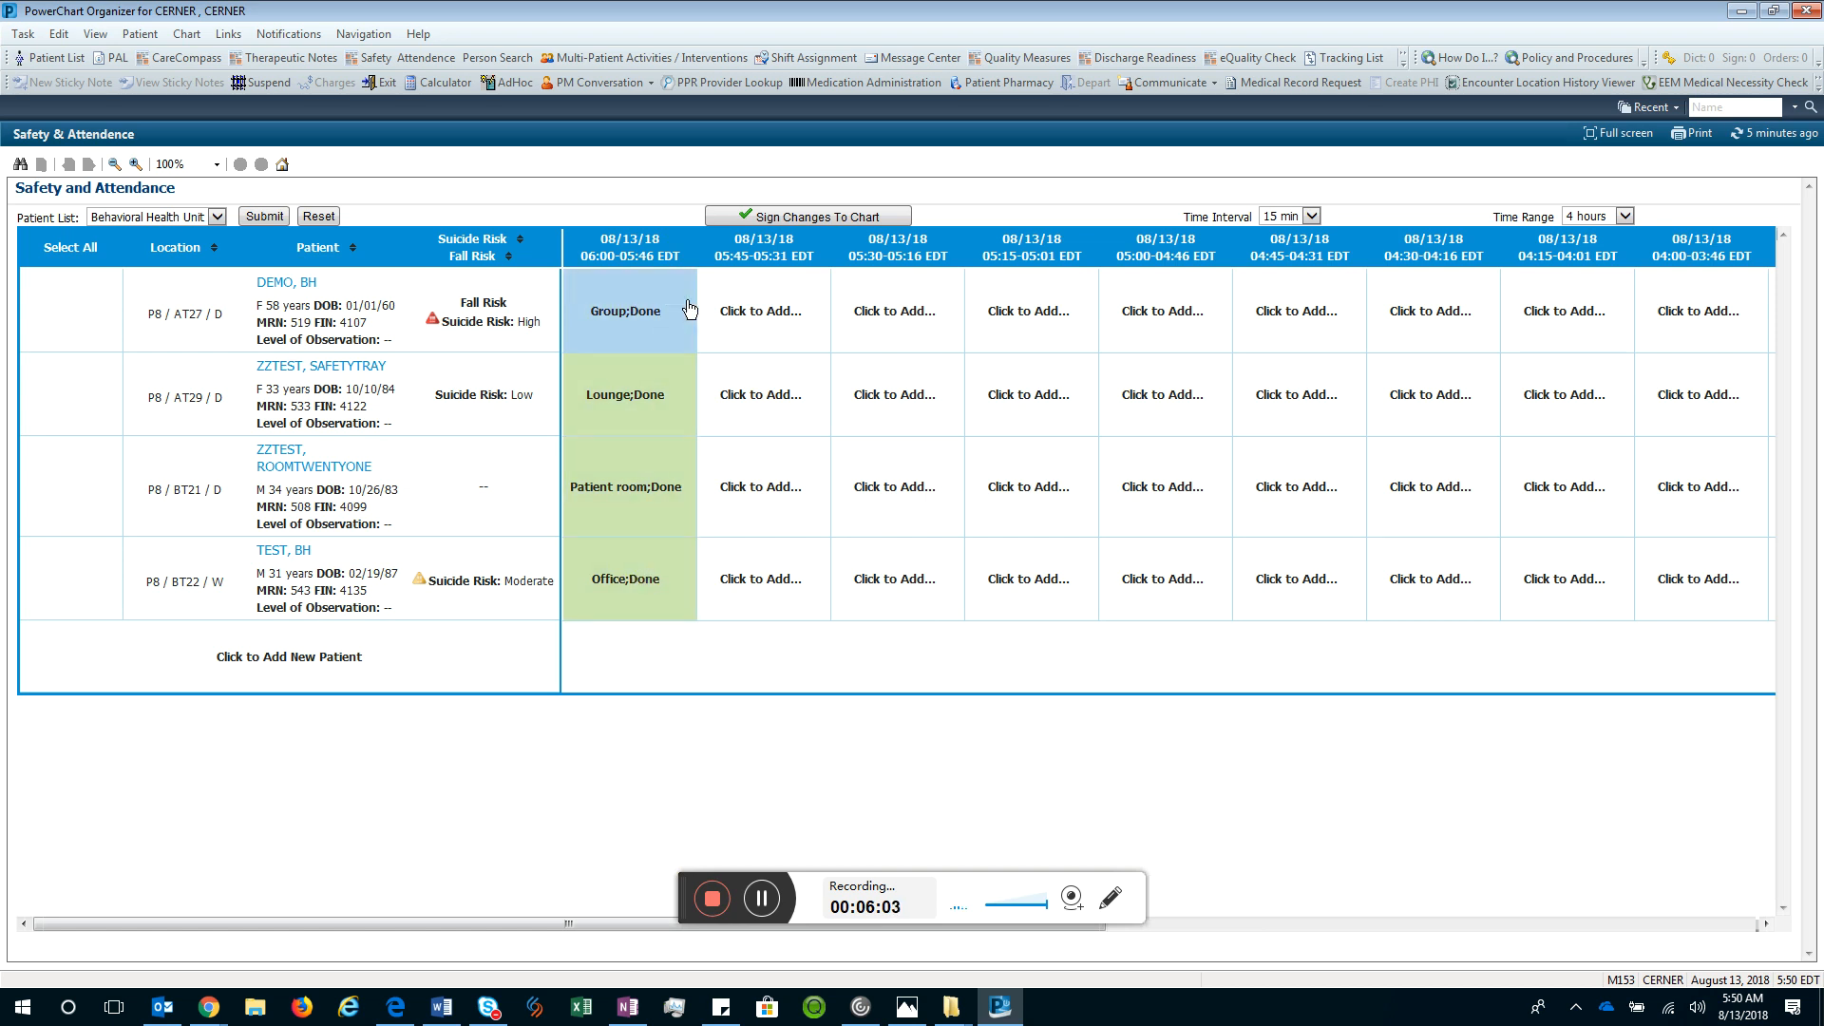
{"action": "left_click", "coordinate": [801, 218]}
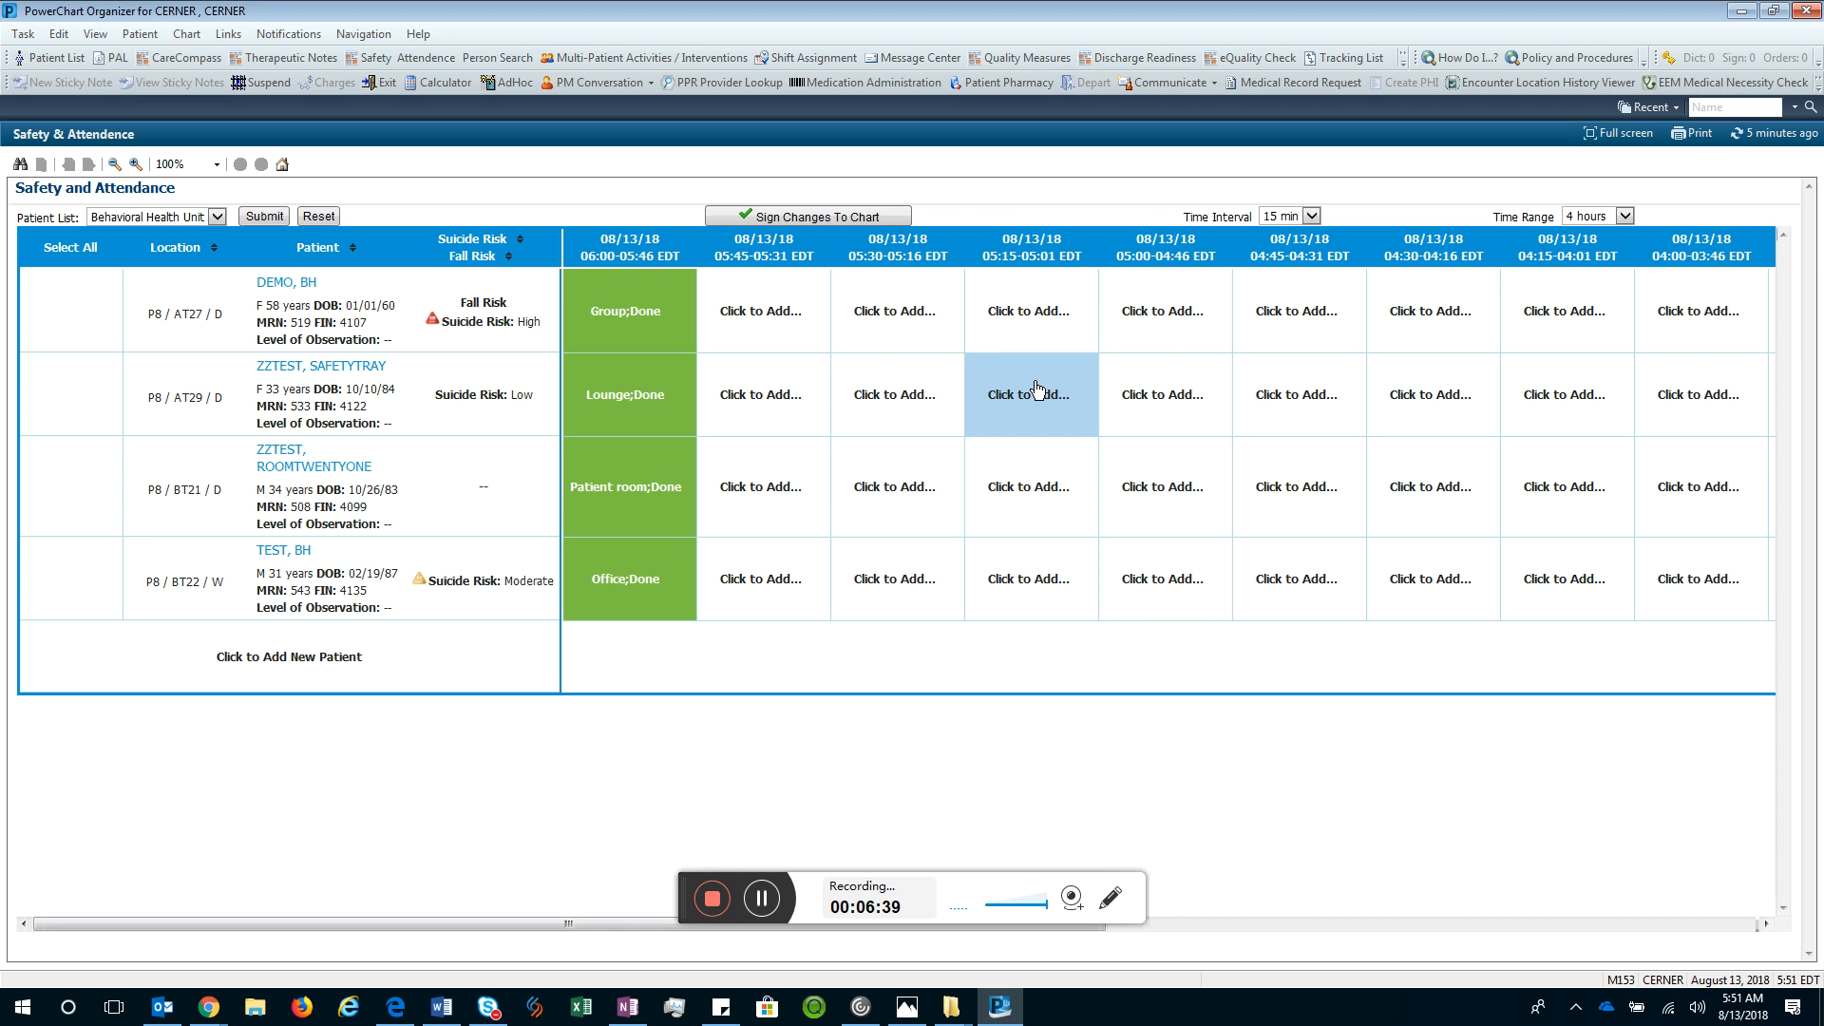
Chart patient location Group and environment checks Done for the patient in AT27 for the 05:15-05:01 interval
{"action": "left_click", "coordinate": [1021, 316]}
{"action": "left_click", "coordinate": [1056, 477]}
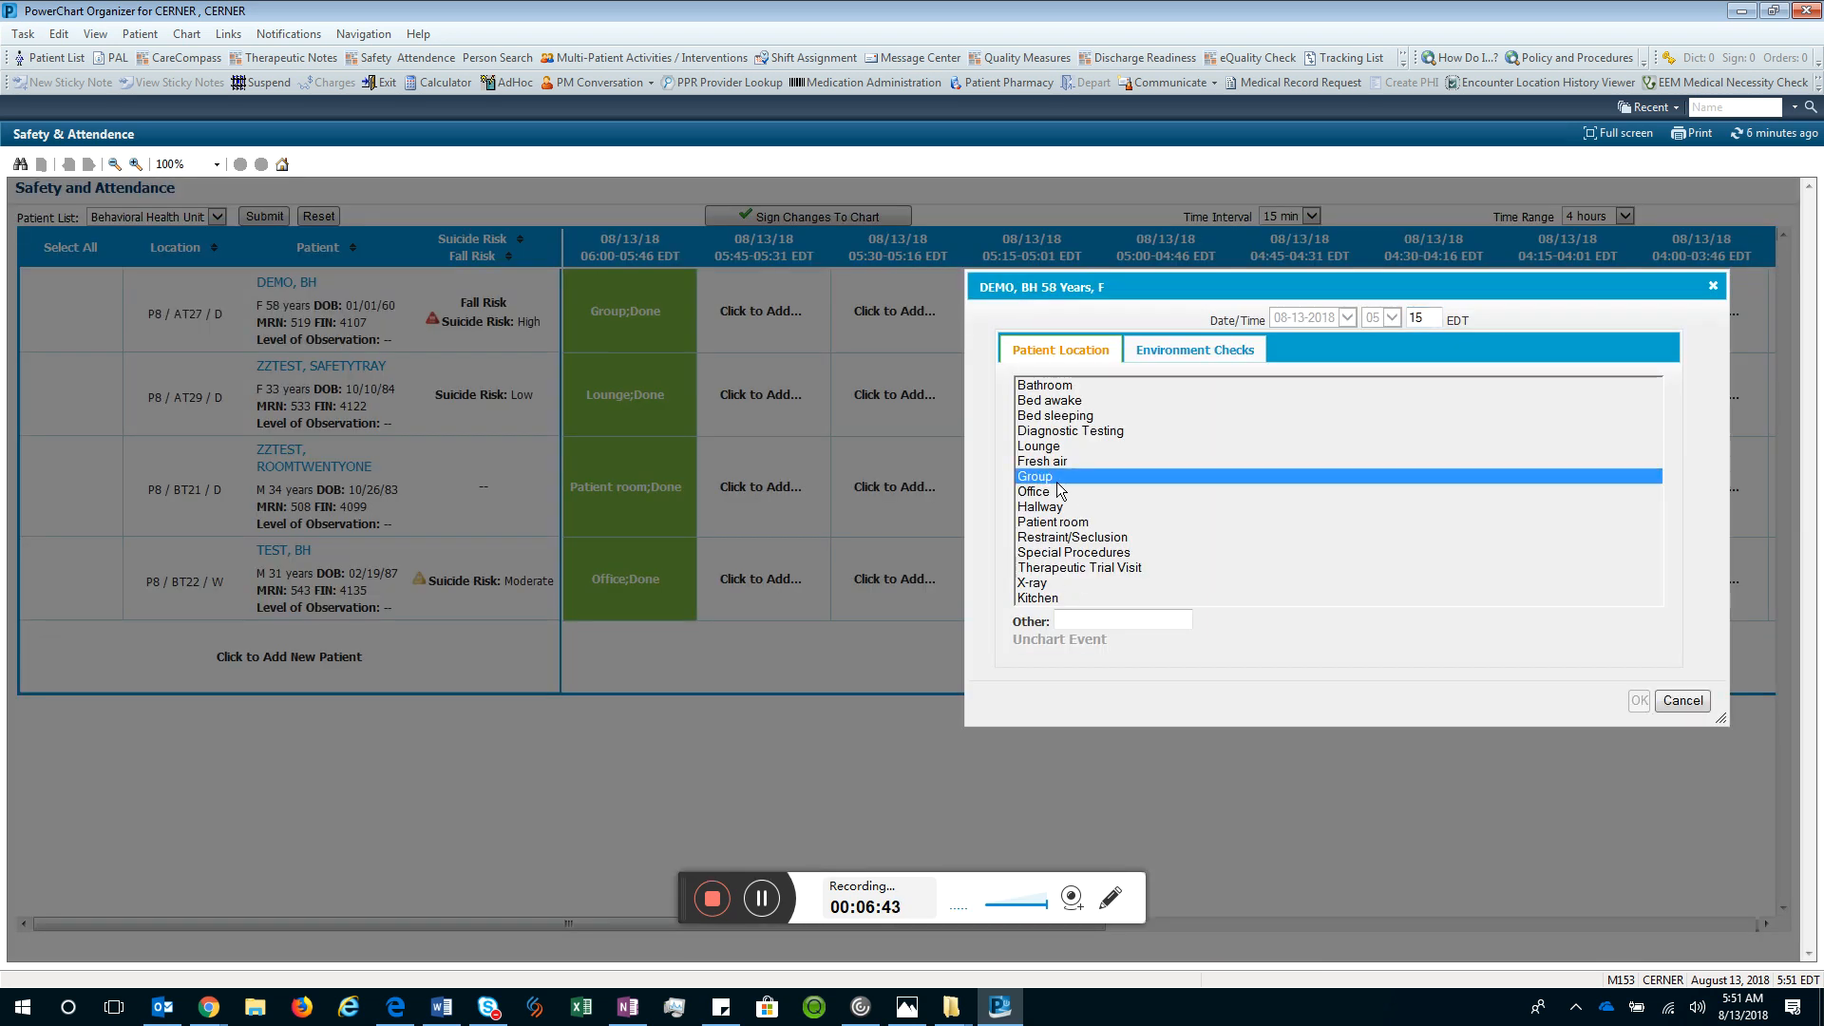
{"action": "left_click", "coordinate": [1194, 349]}
{"action": "left_click", "coordinate": [1092, 385]}
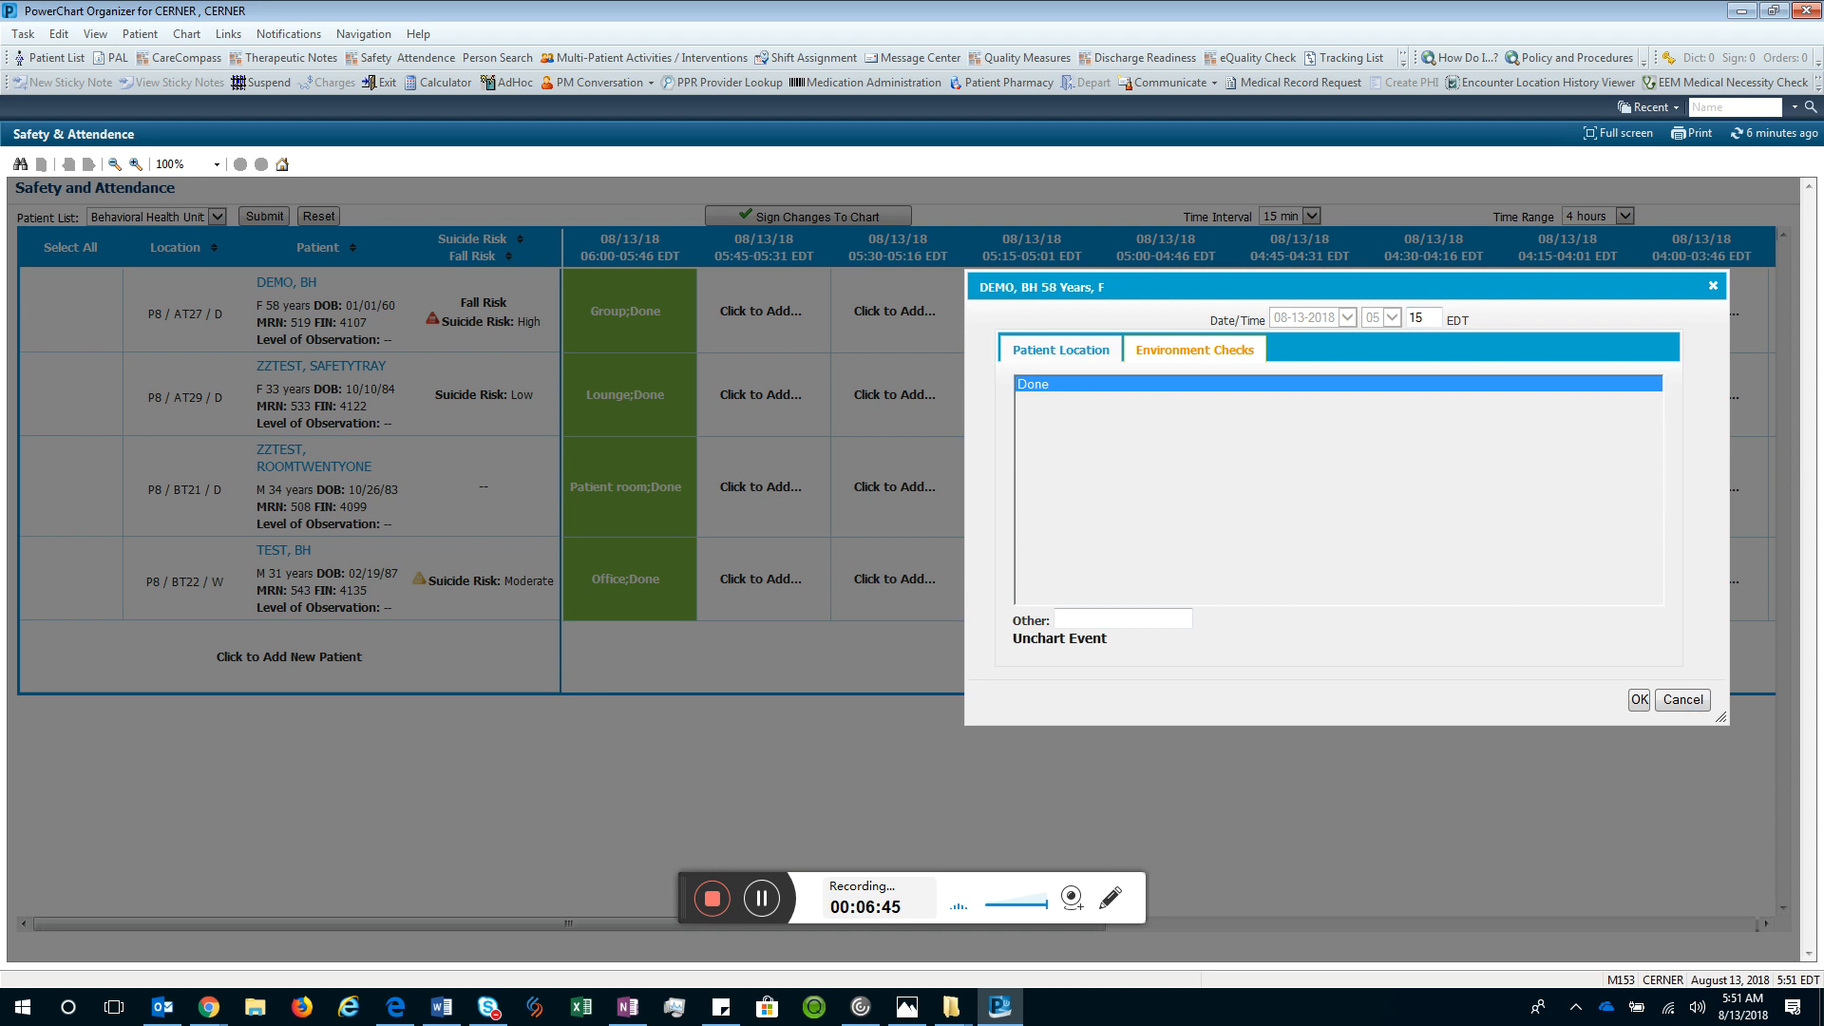
{"action": "left_click", "coordinate": [1638, 700]}
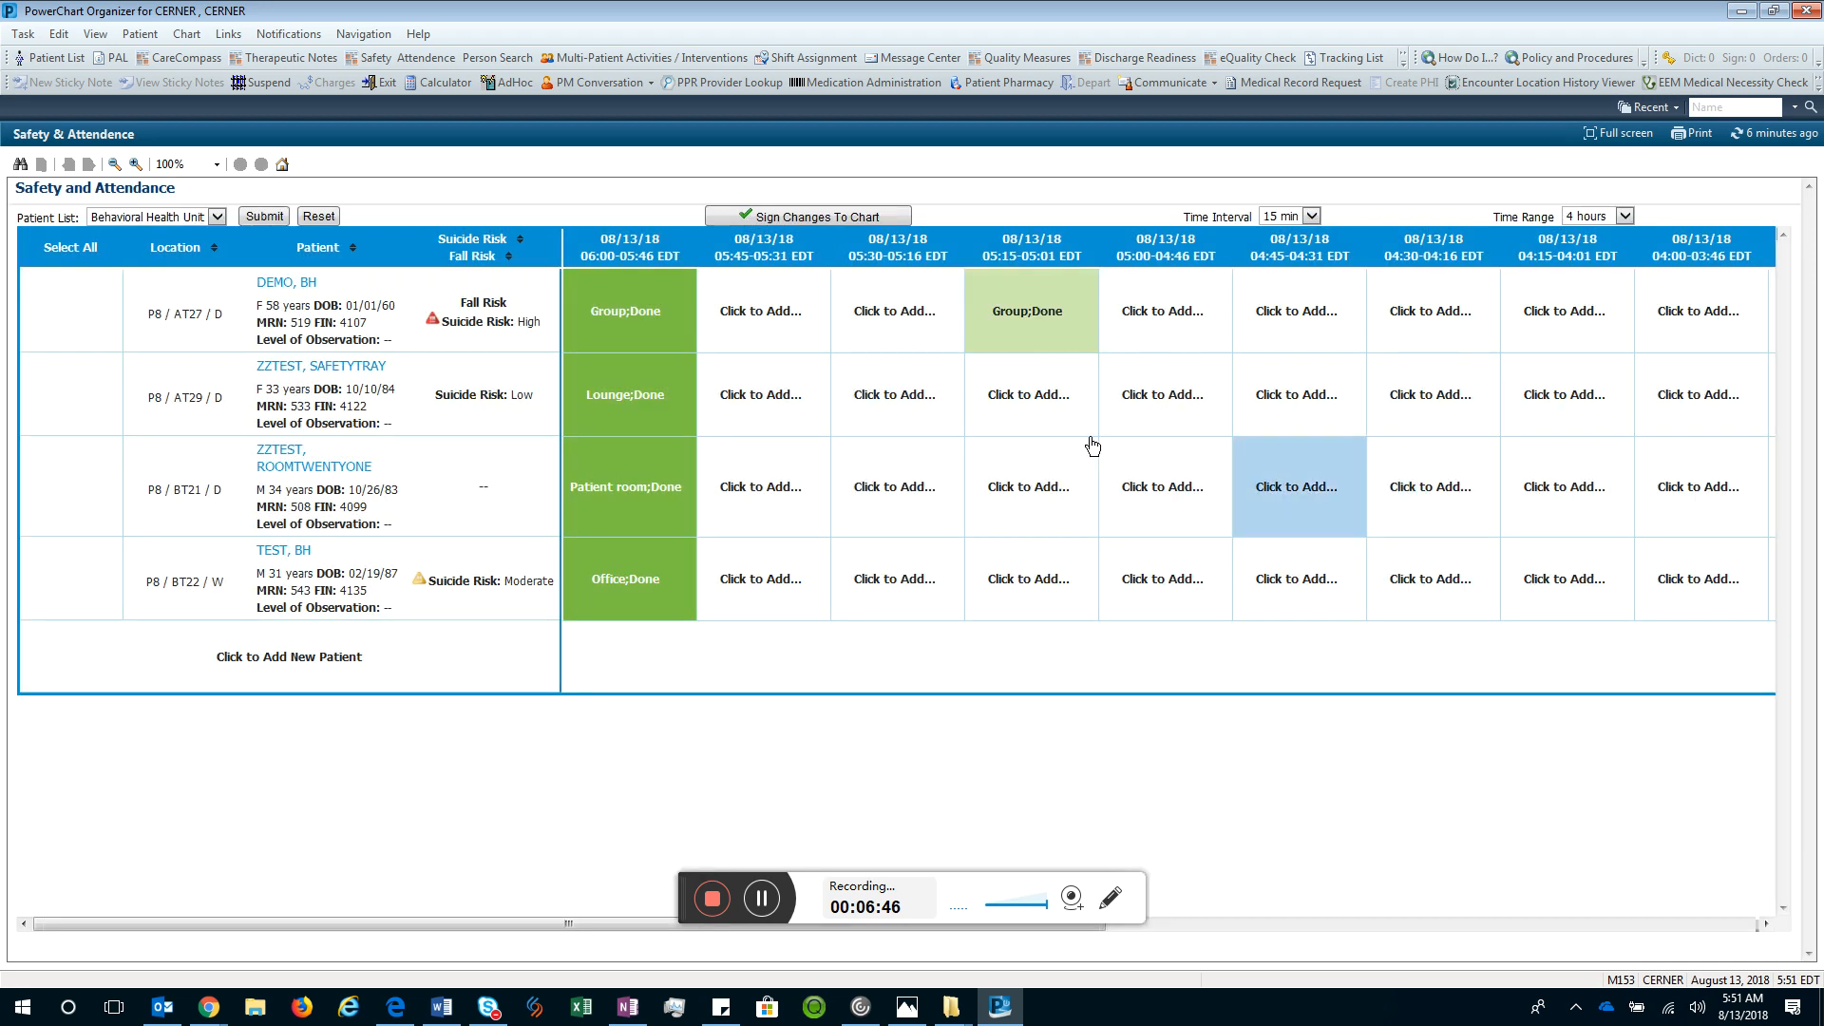
Chart the 05:30-05:16 interval for the AT27 patient by reusing the previous activity, and sign the changes to the chart
{"action": "left_click", "coordinate": [885, 340]}
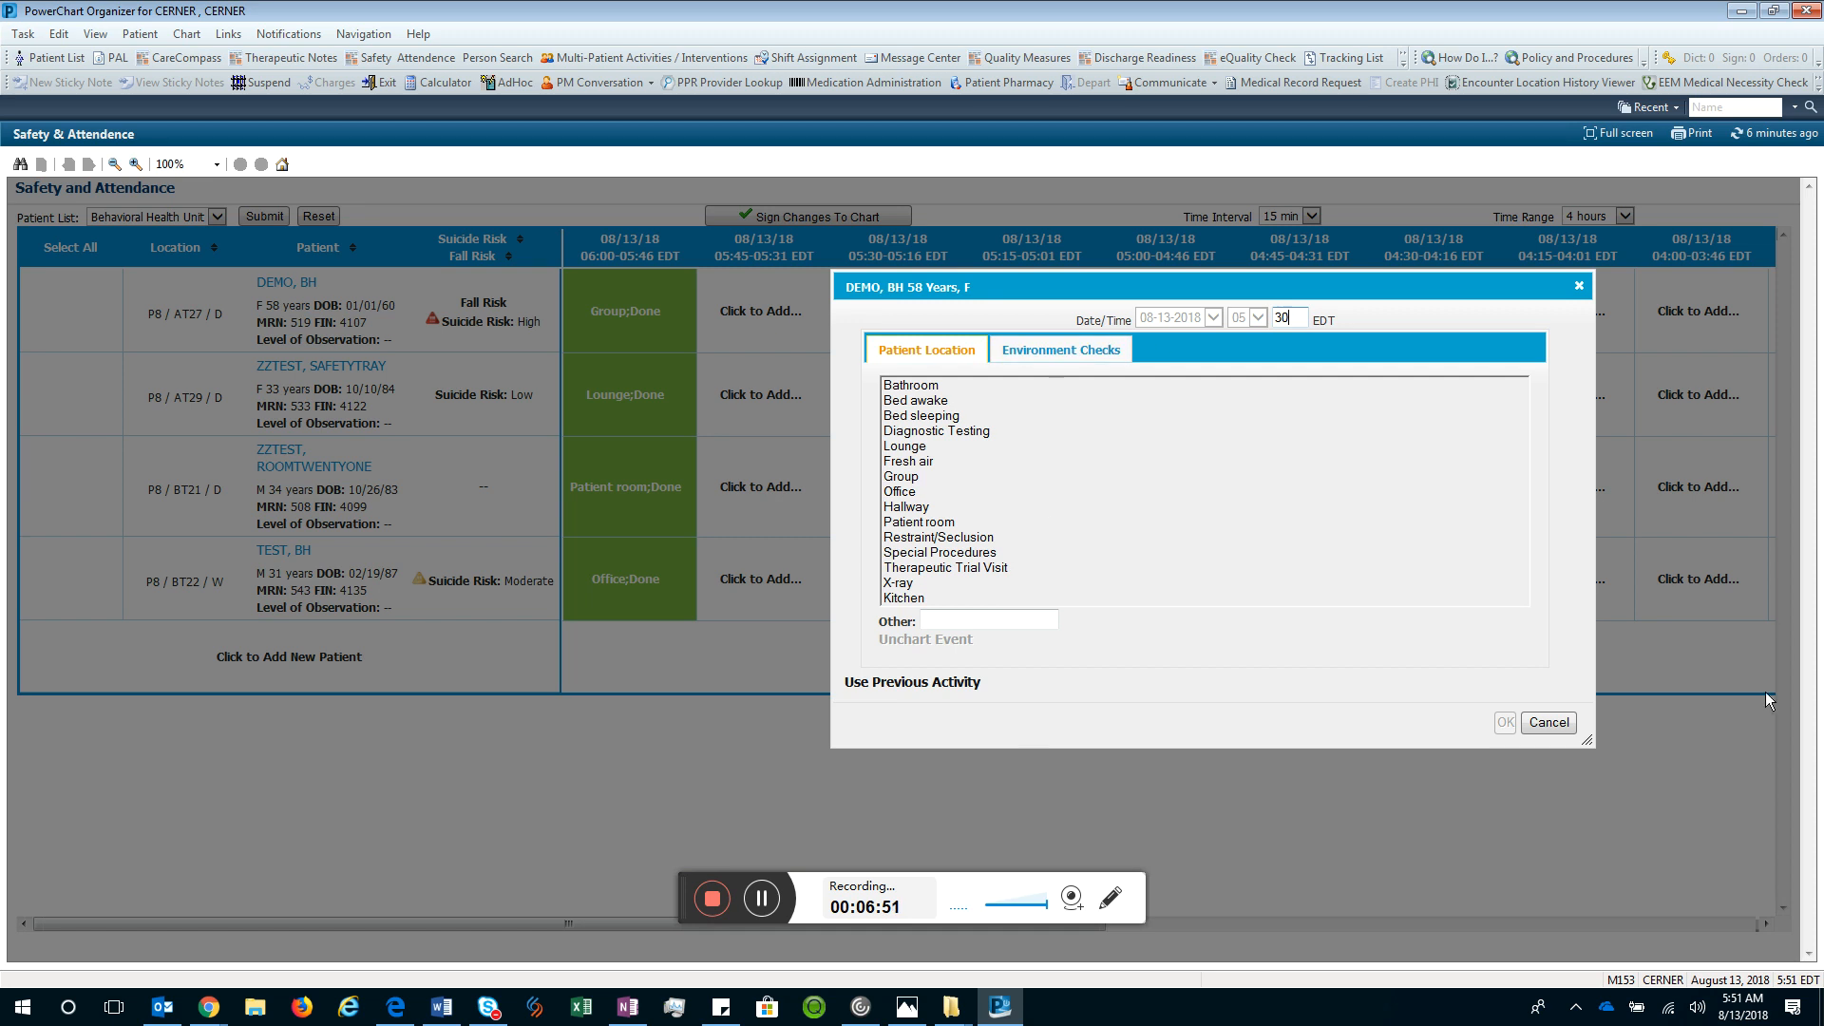
{"action": "left_click", "coordinate": [1570, 723]}
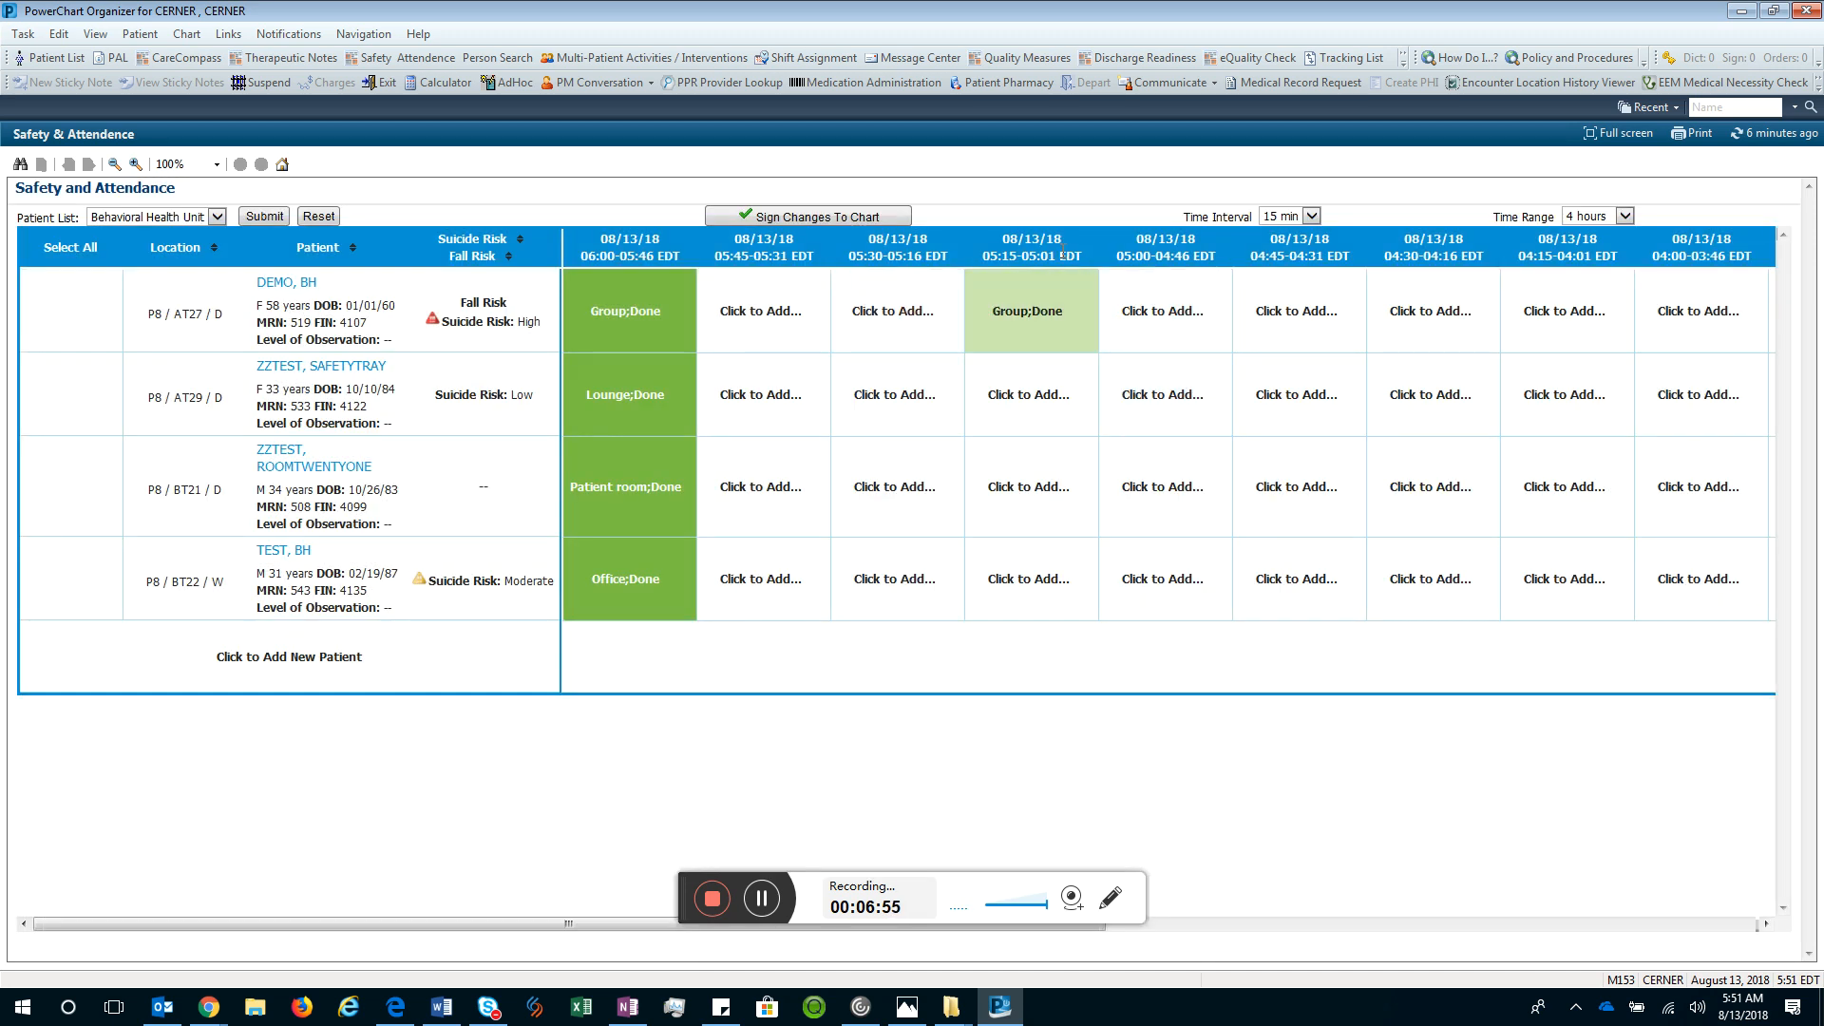
{"action": "left_click", "coordinate": [905, 311]}
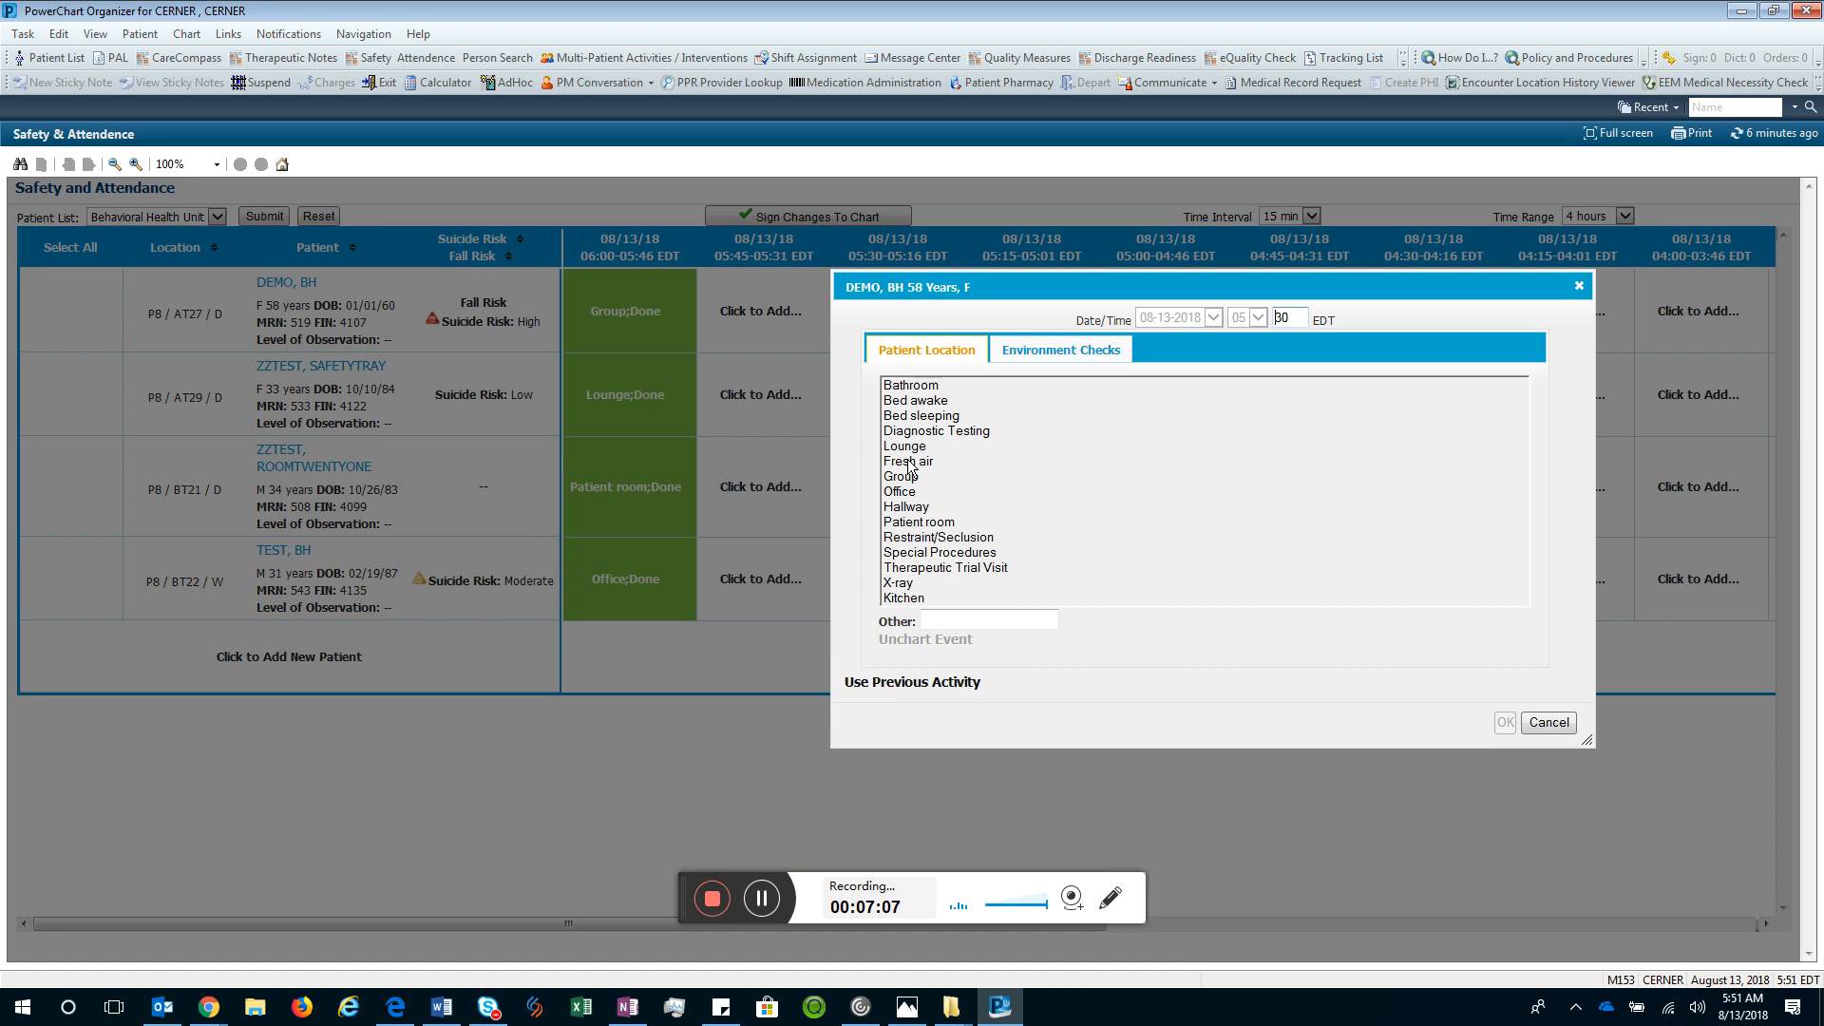
{"action": "left_click", "coordinate": [907, 684]}
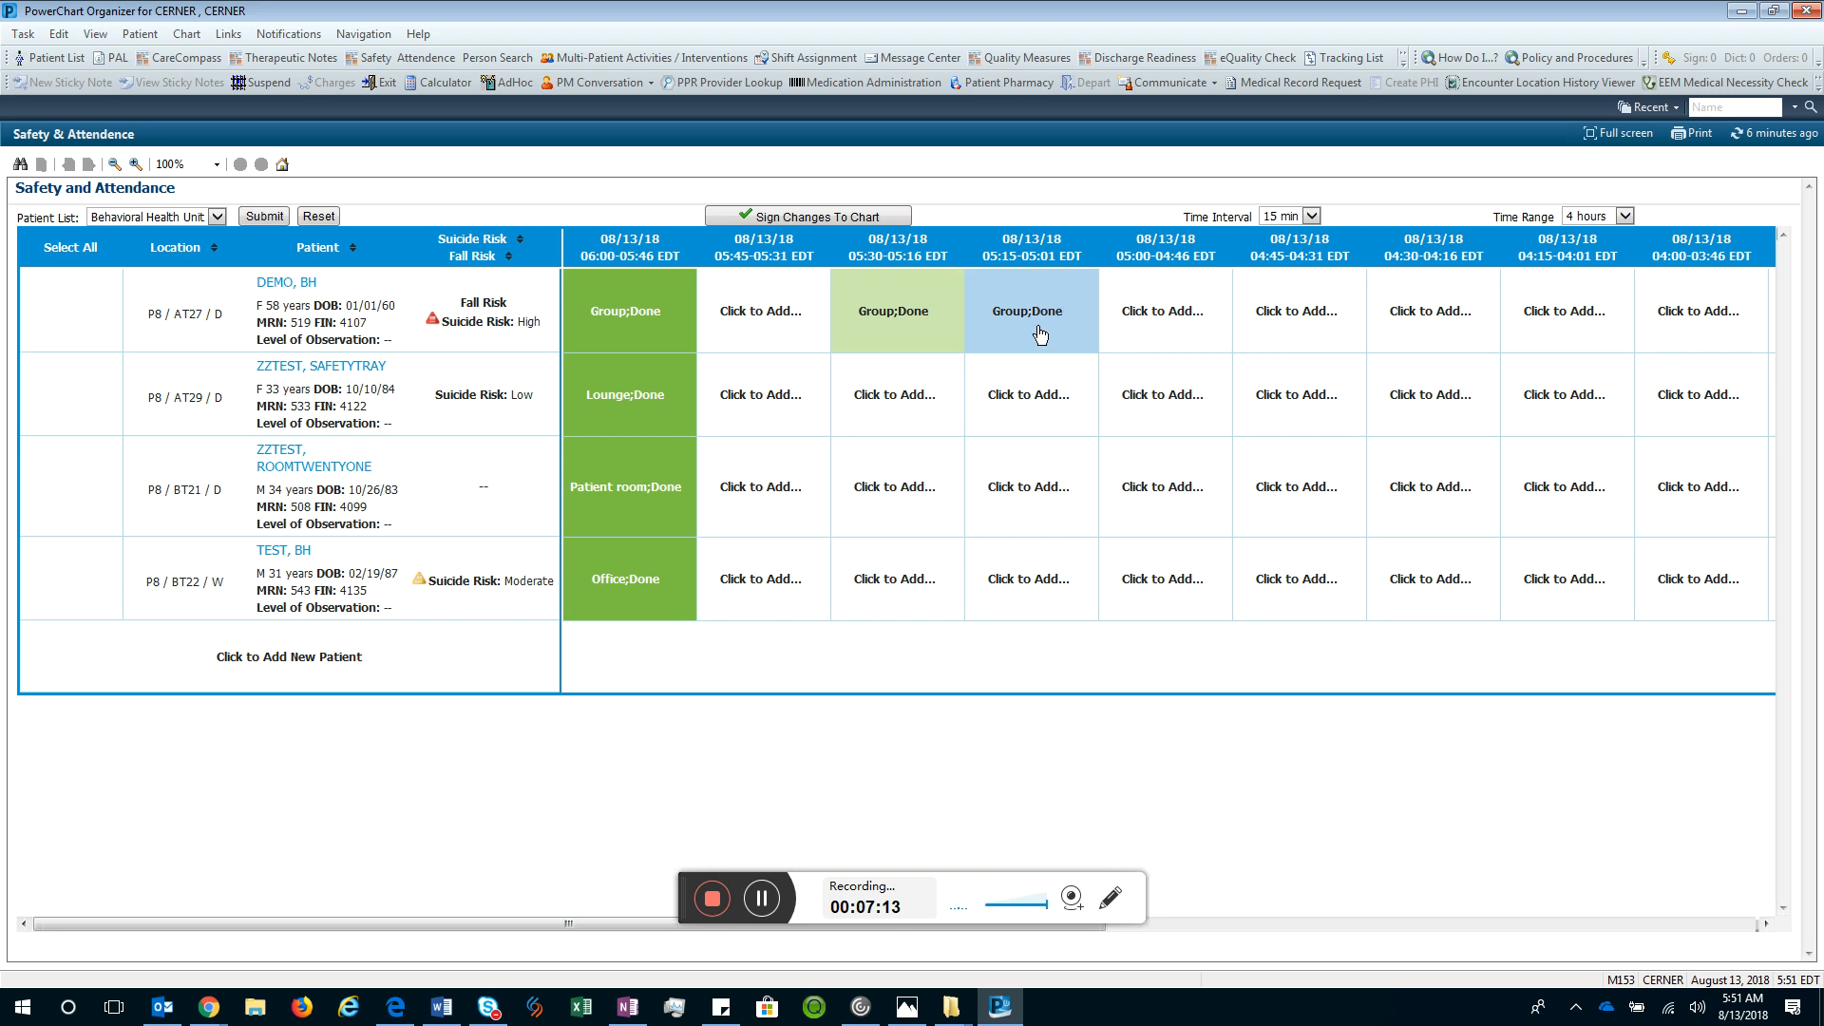
{"action": "left_click", "coordinate": [771, 216]}
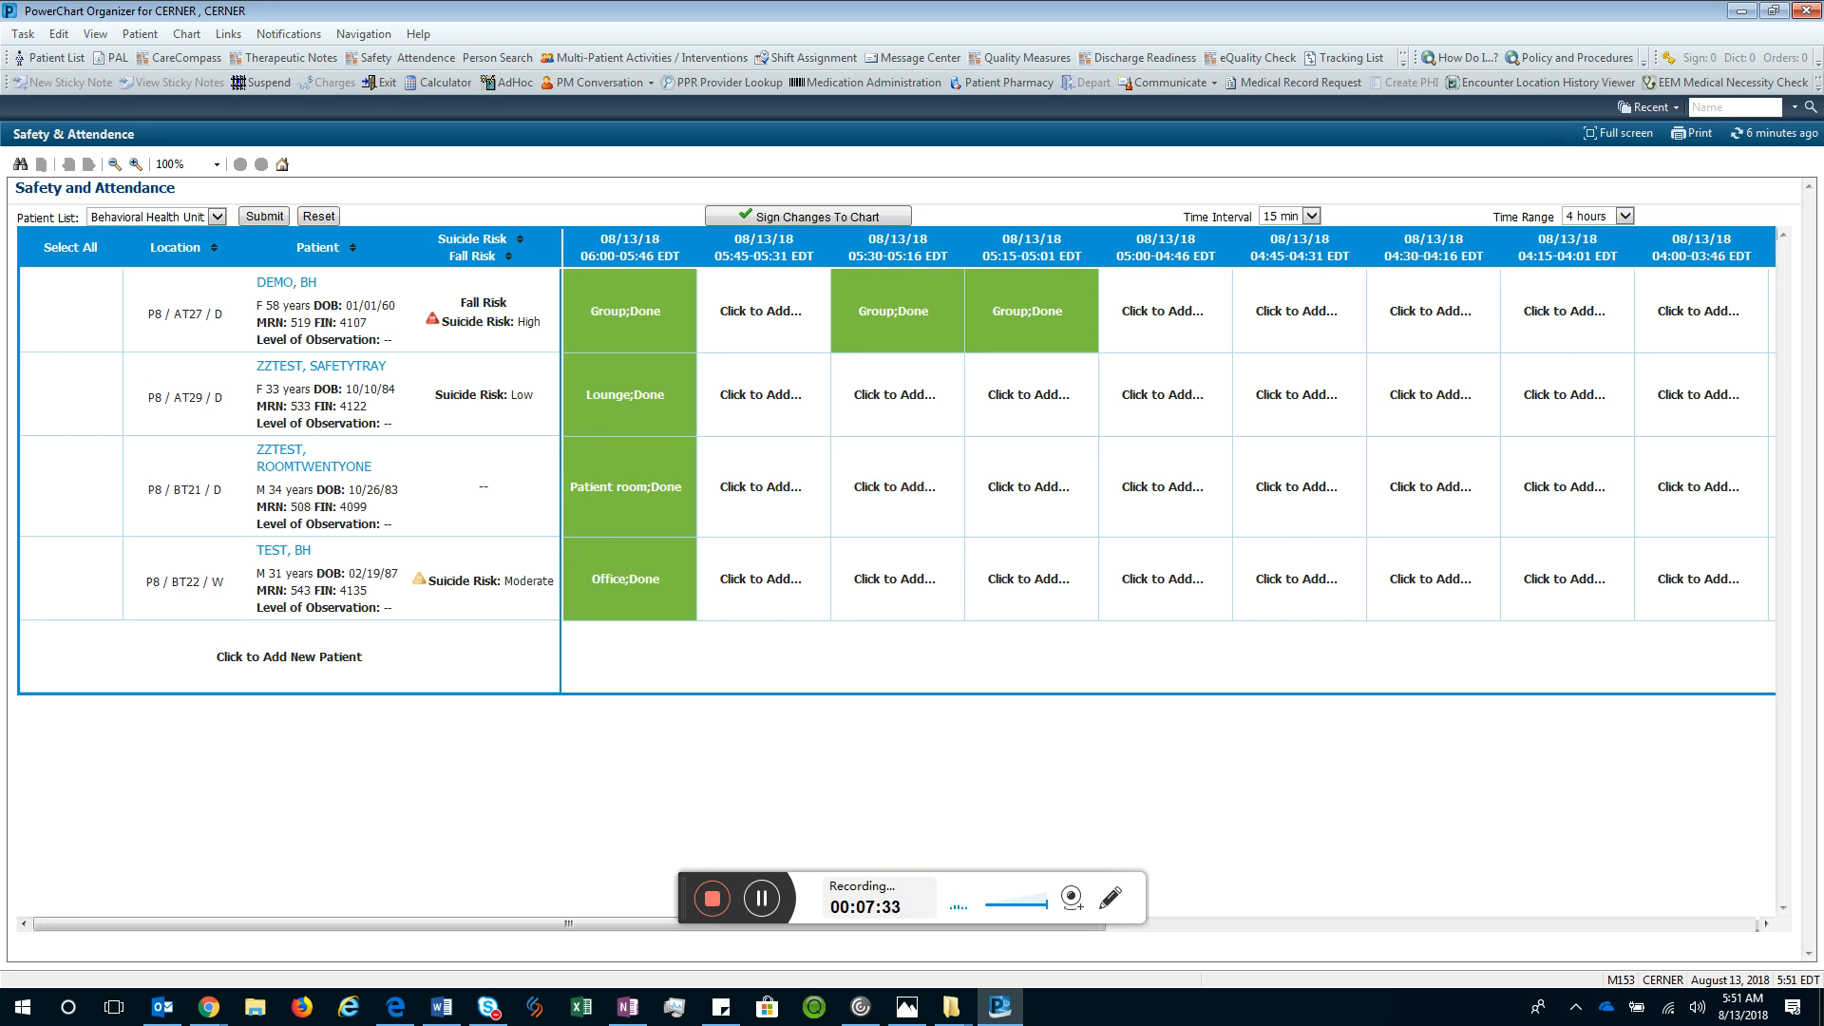
Chart location Bed sleeping and environment checks Done together for the AT27, BT21 and BT22 patients in the 05:00-04:46 interval, and sign the changes
{"action": "left_click", "coordinate": [1193, 309]}
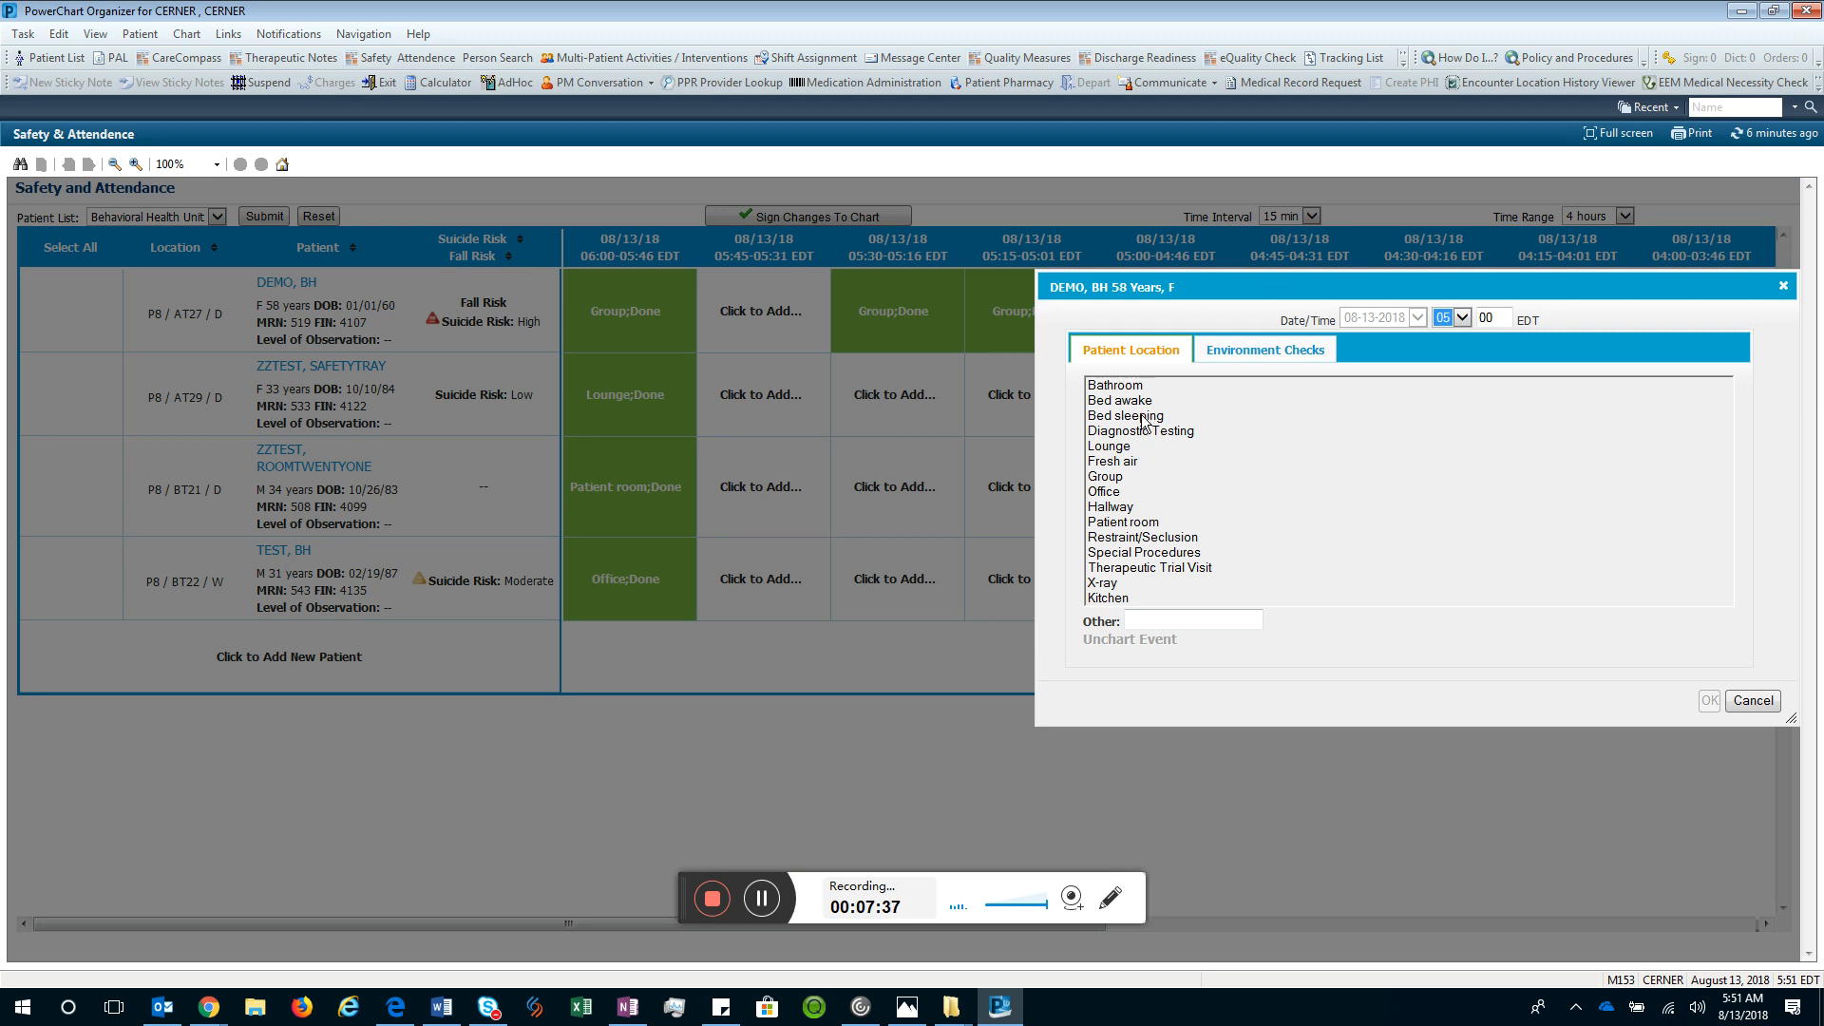
{"action": "left_click", "coordinate": [1784, 288]}
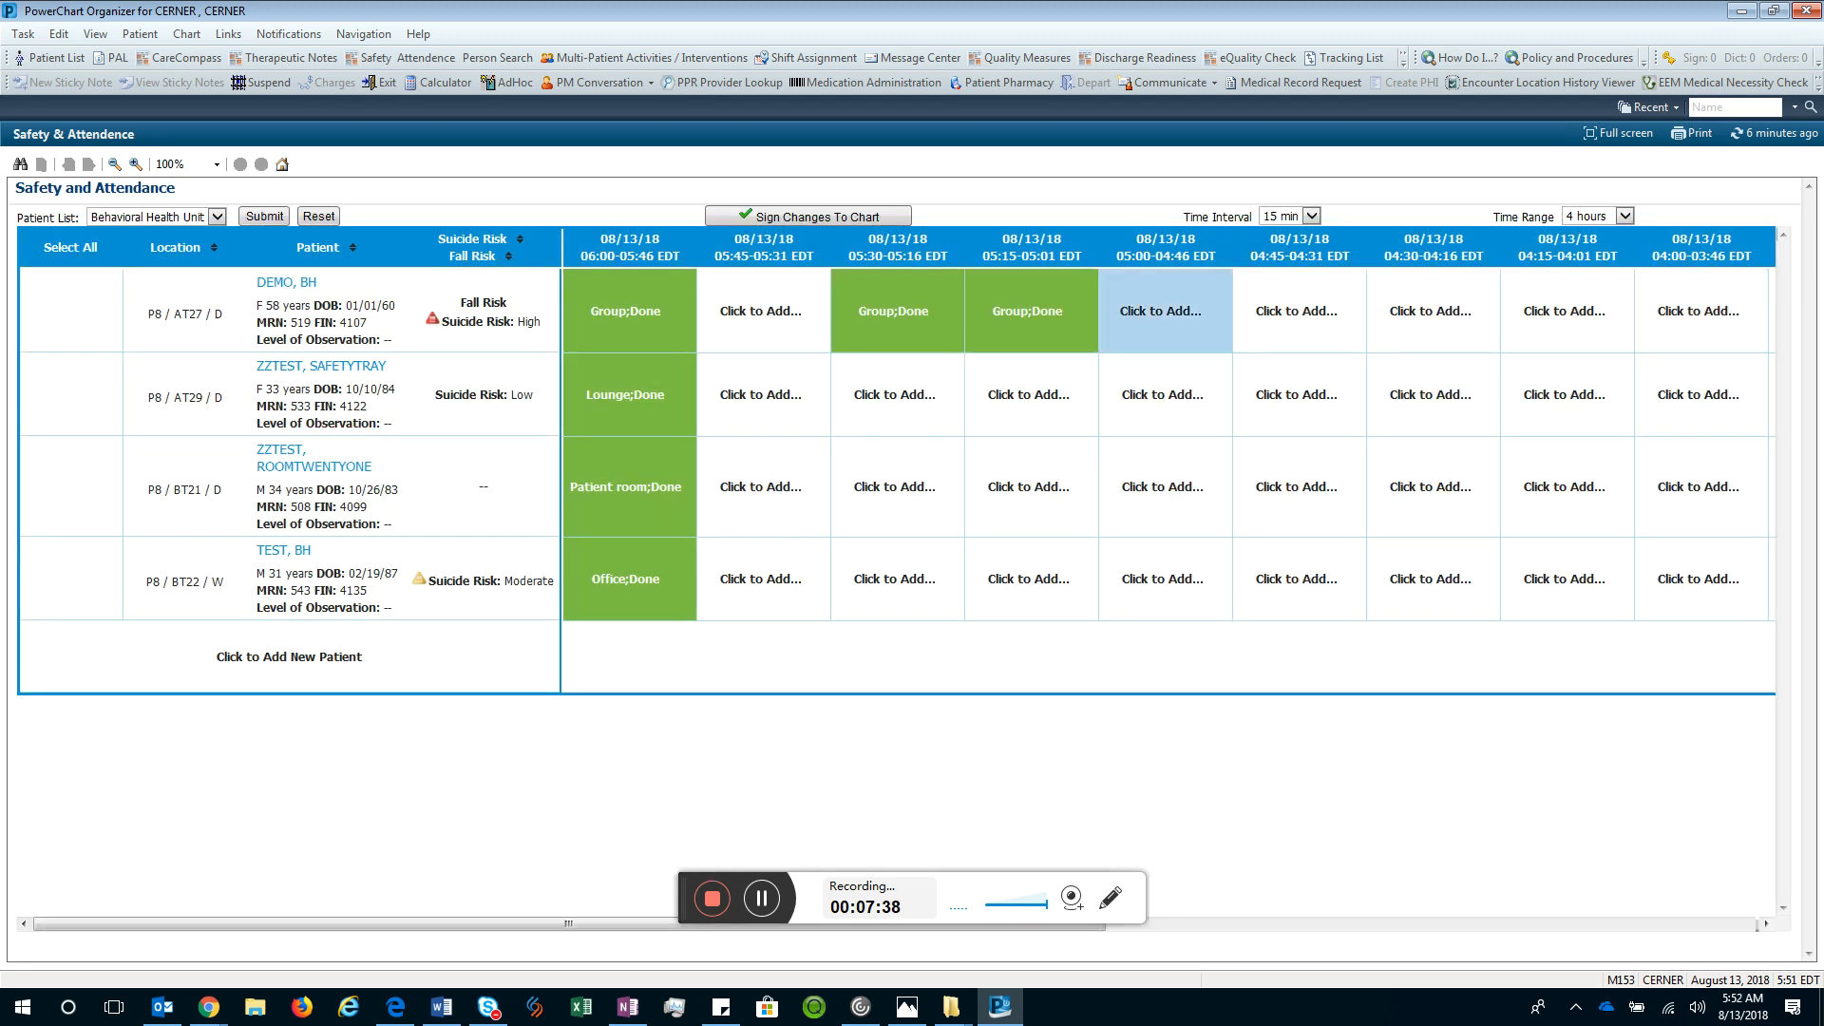
{"action": "left_click", "coordinate": [49, 320]}
{"action": "left_click", "coordinate": [76, 486]}
{"action": "left_click", "coordinate": [71, 591]}
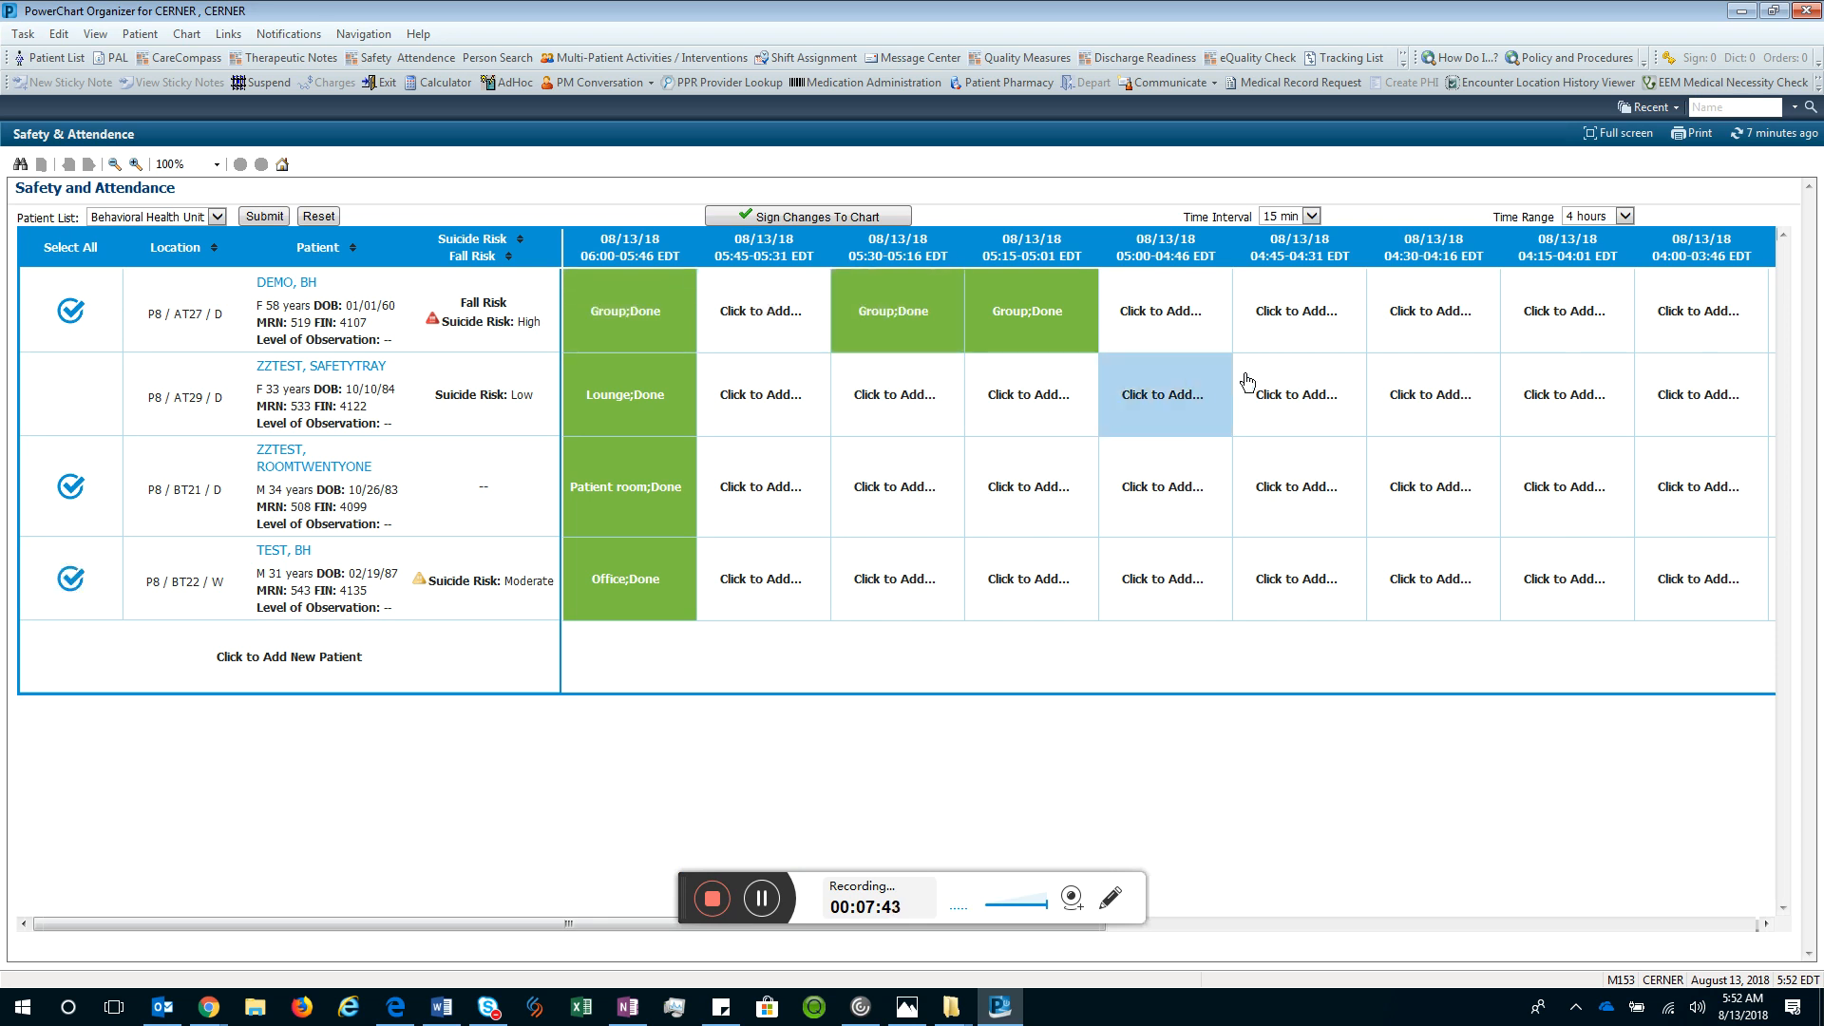
{"action": "left_click", "coordinate": [1187, 310]}
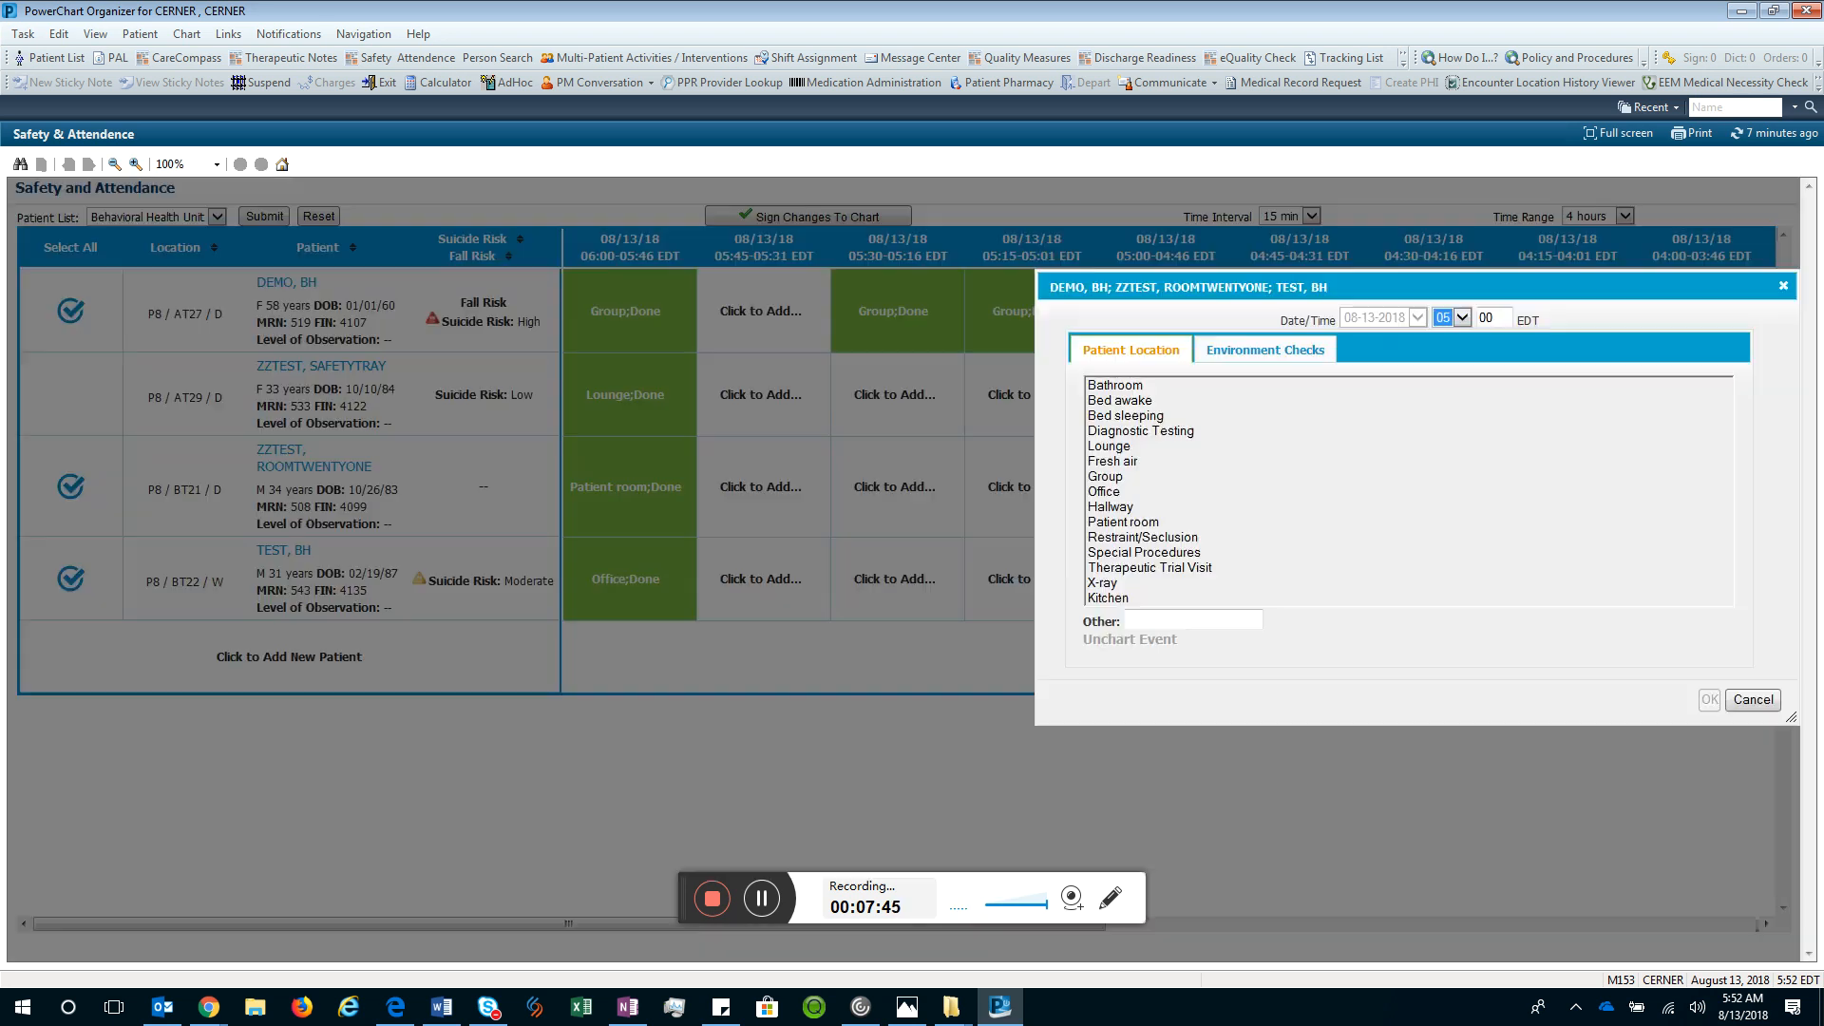
{"action": "left_click", "coordinate": [1140, 418]}
{"action": "left_click", "coordinate": [1256, 351]}
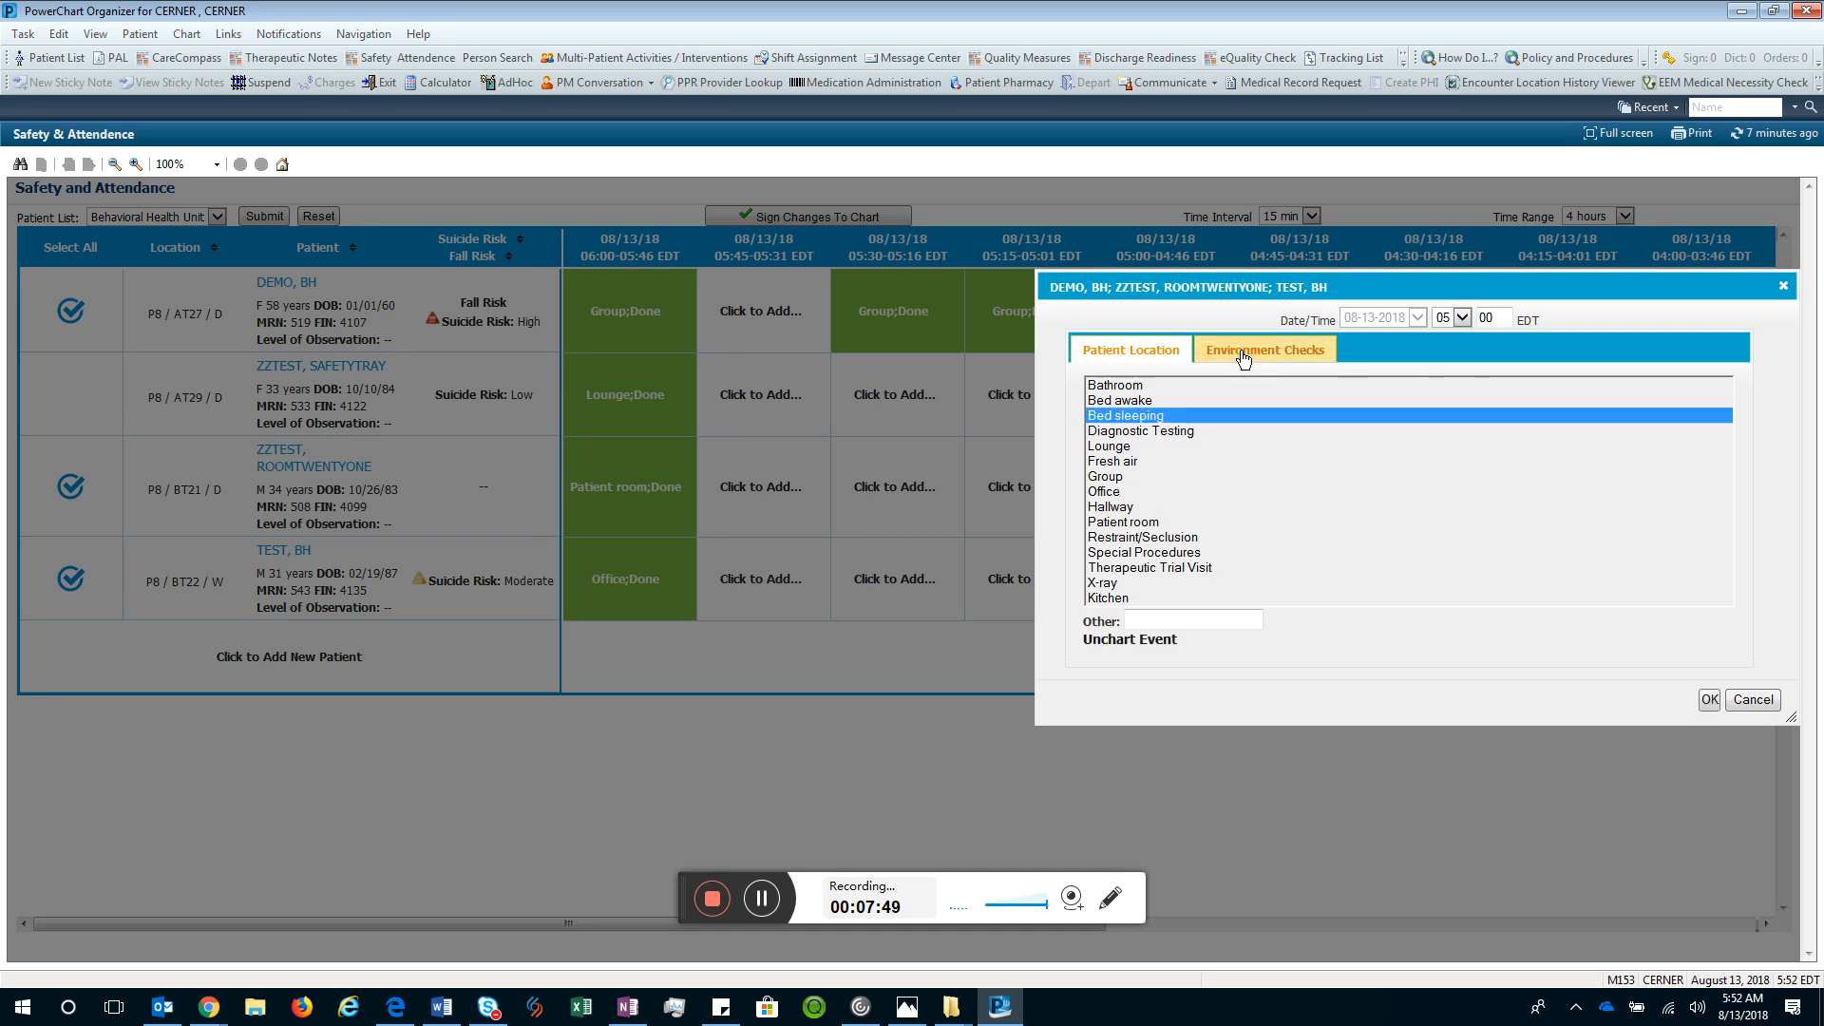
{"action": "left_click", "coordinate": [1140, 385]}
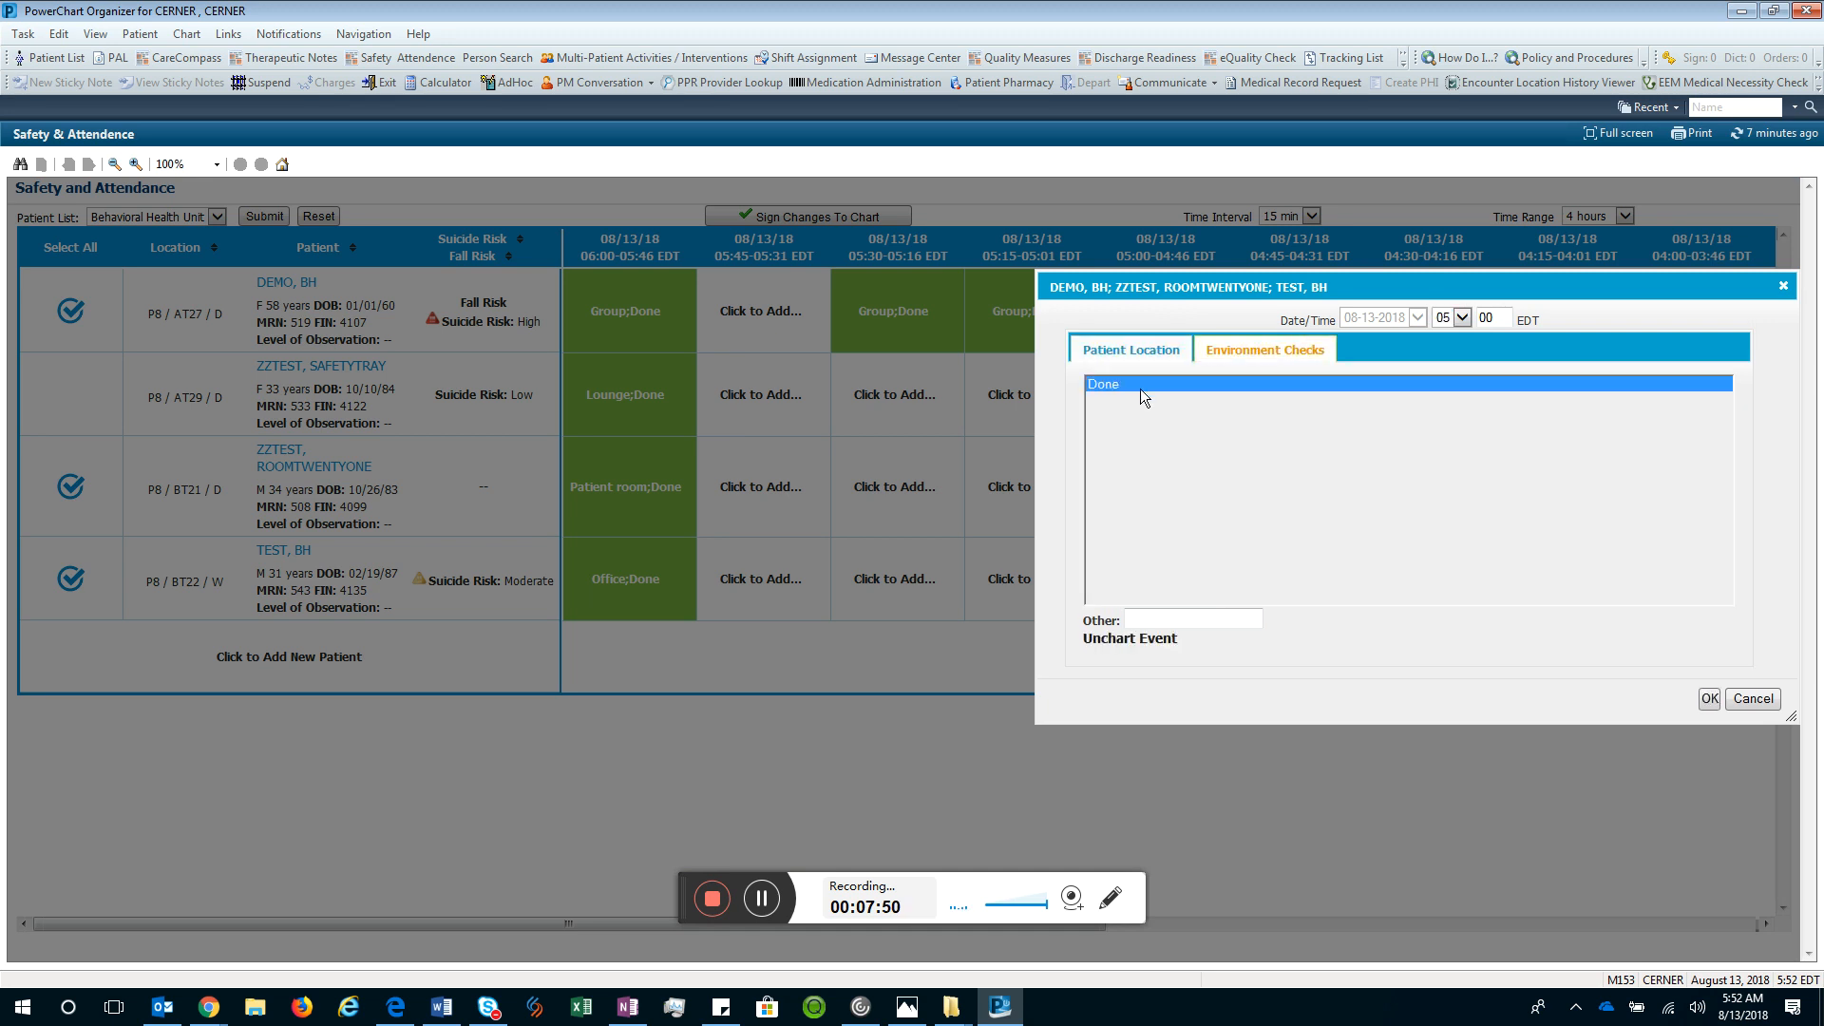
{"action": "left_click", "coordinate": [1710, 700]}
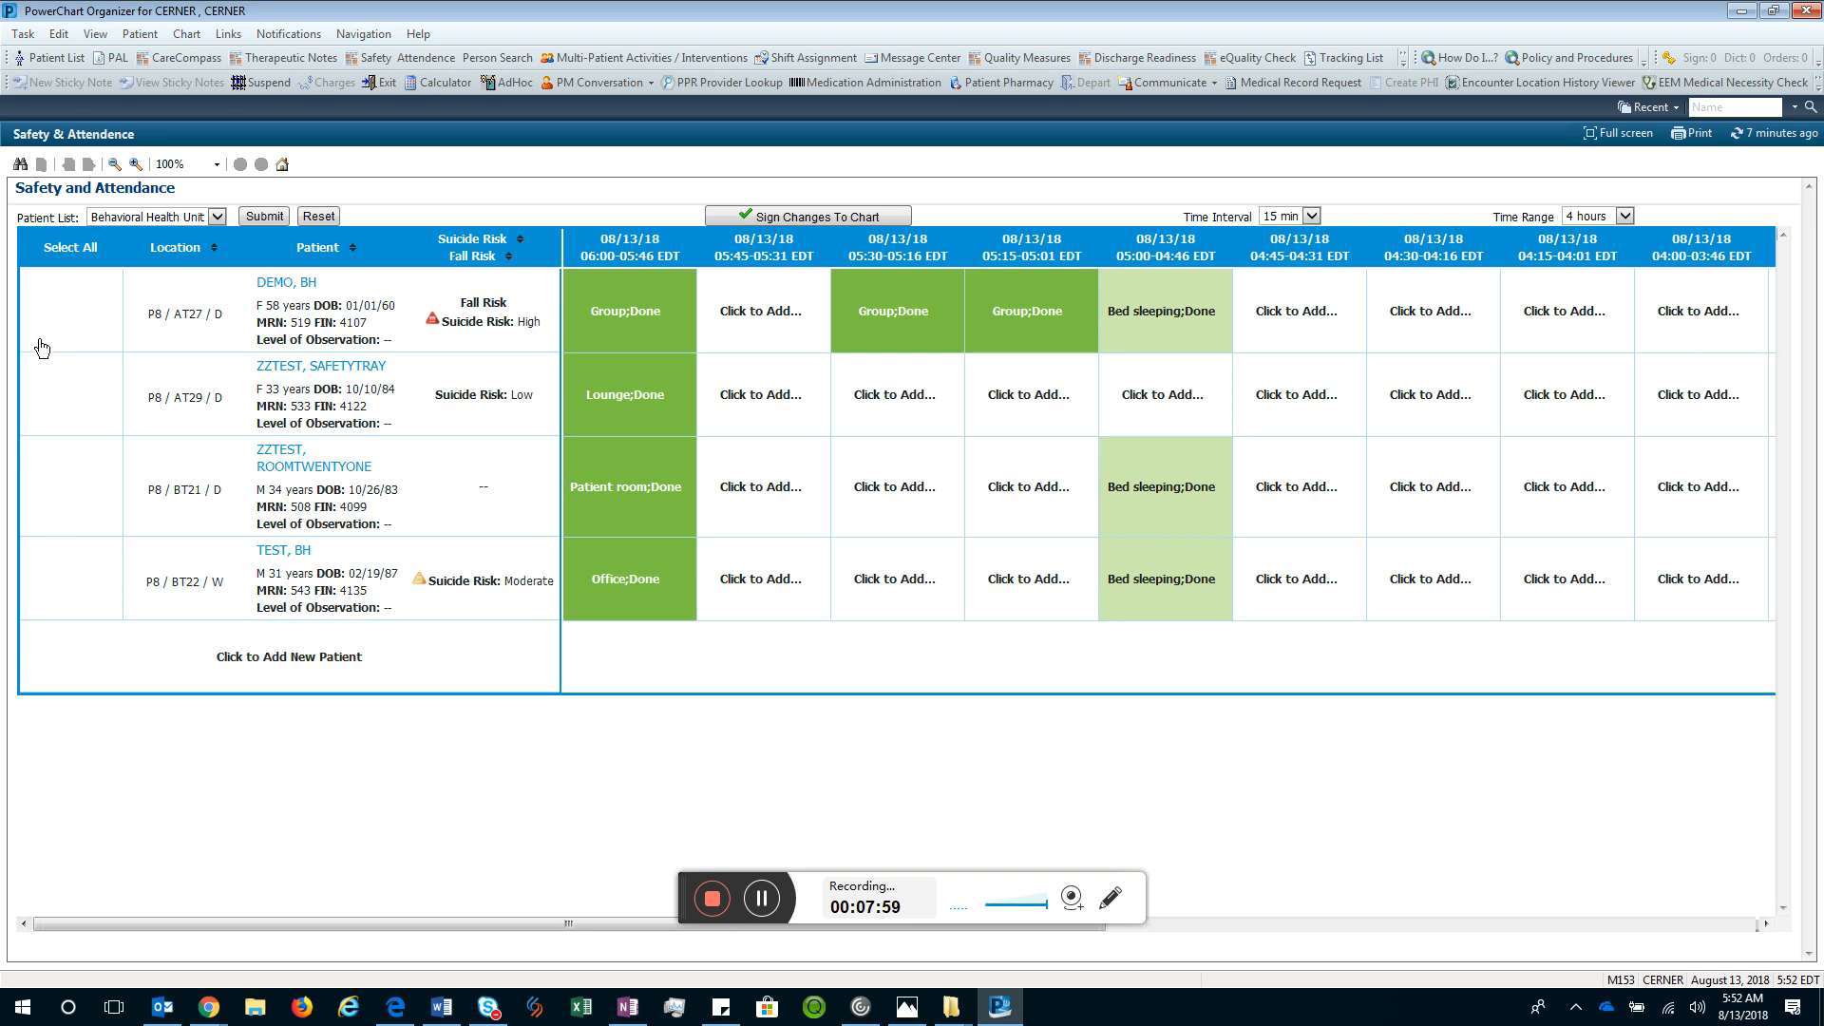
{"action": "left_click", "coordinate": [823, 217]}
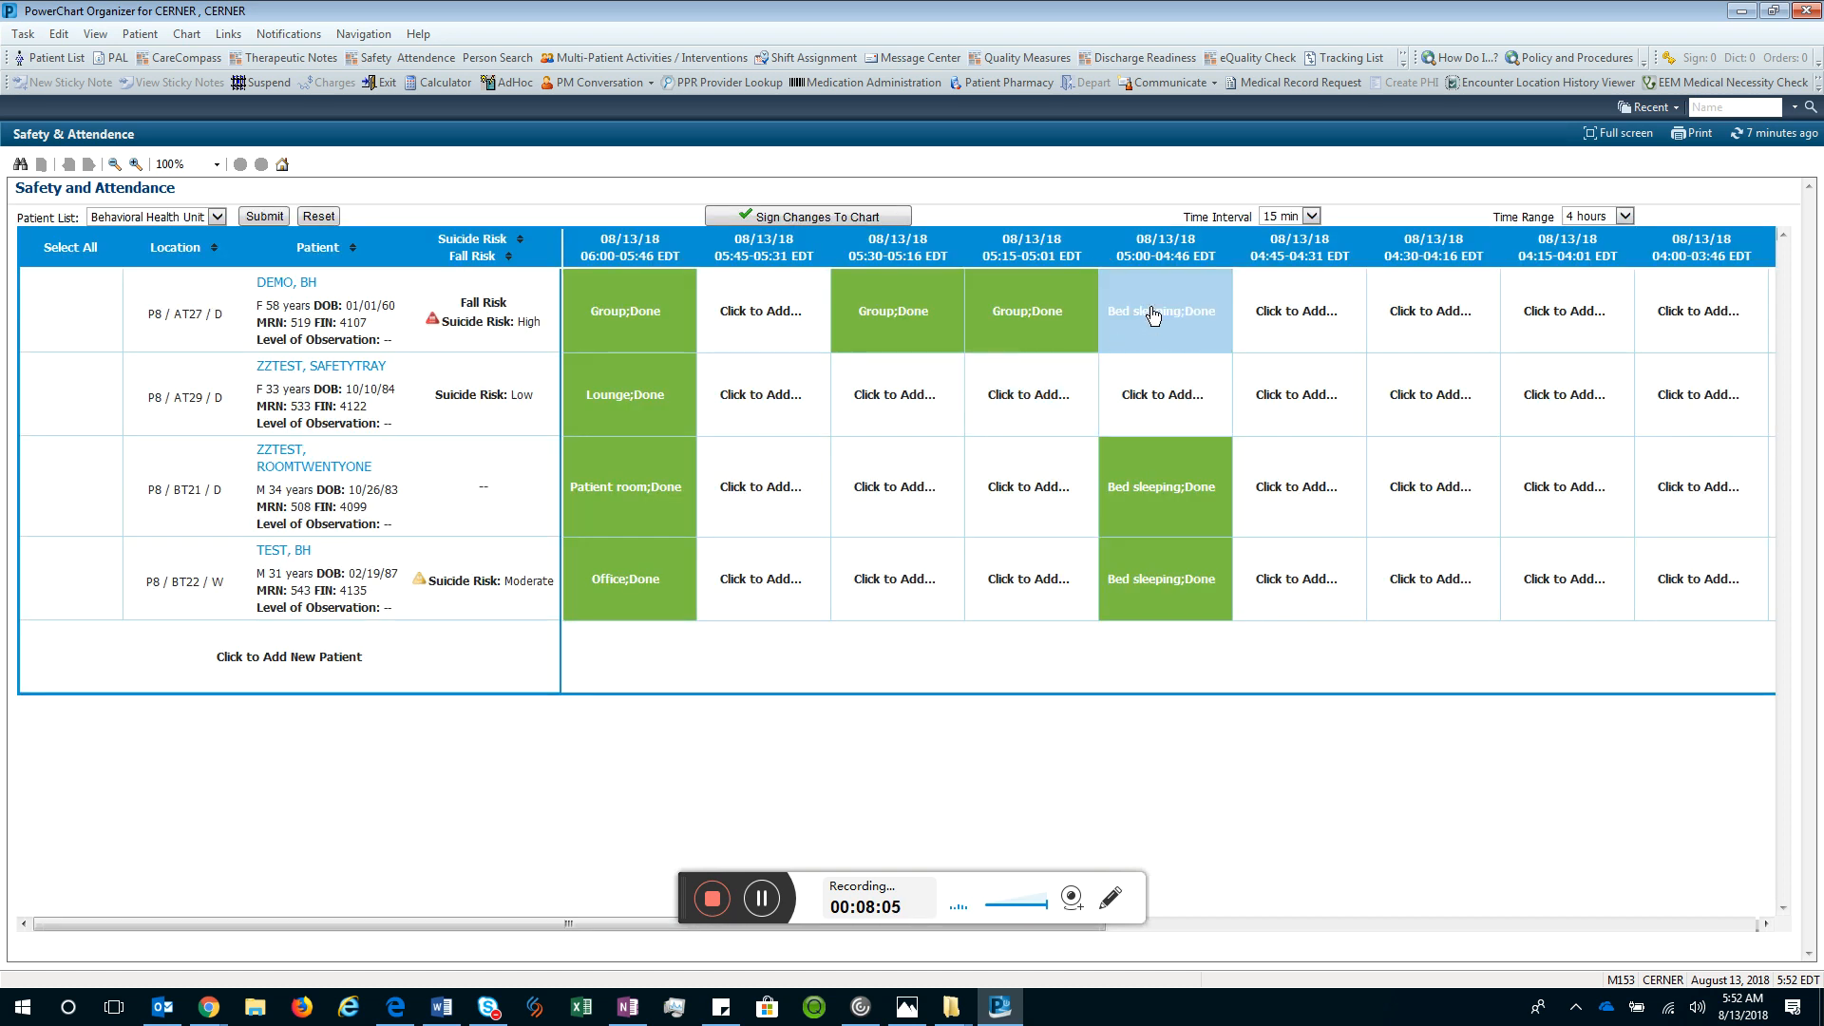
Refresh the Safety and Attendance view
{"action": "left_click", "coordinate": [1293, 316]}
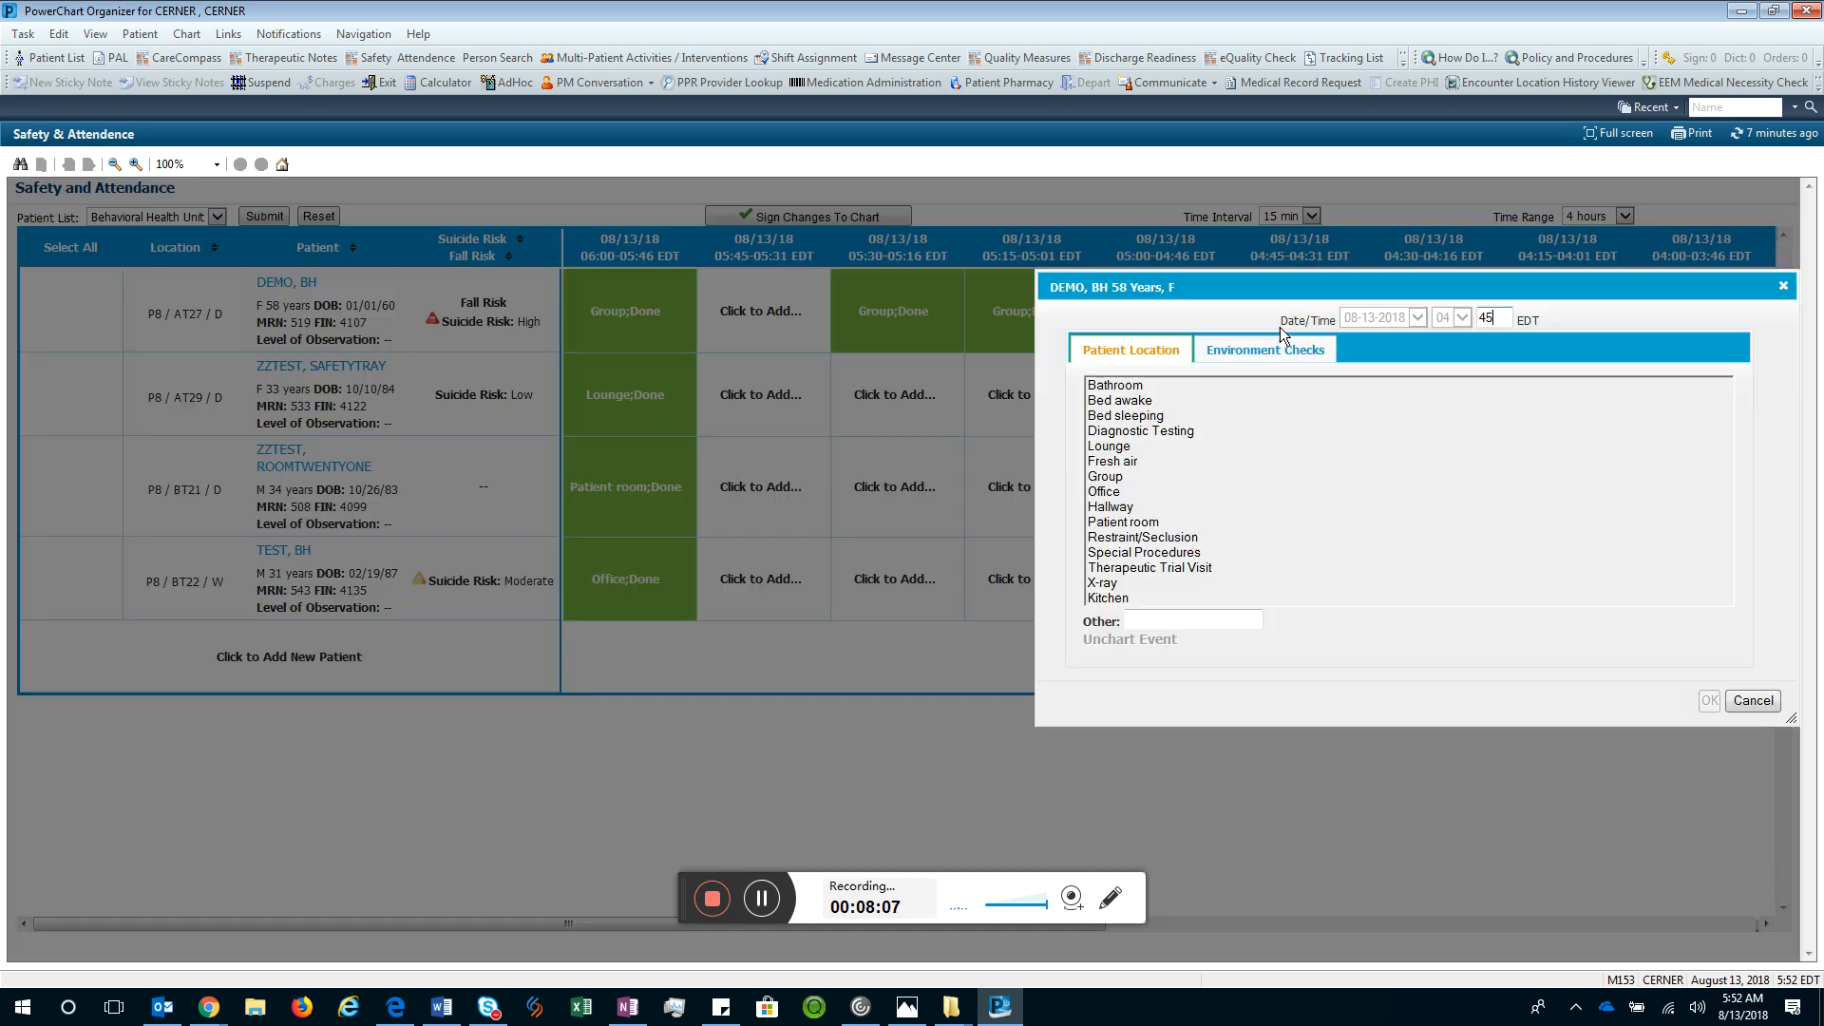
{"action": "left_click", "coordinate": [1752, 700]}
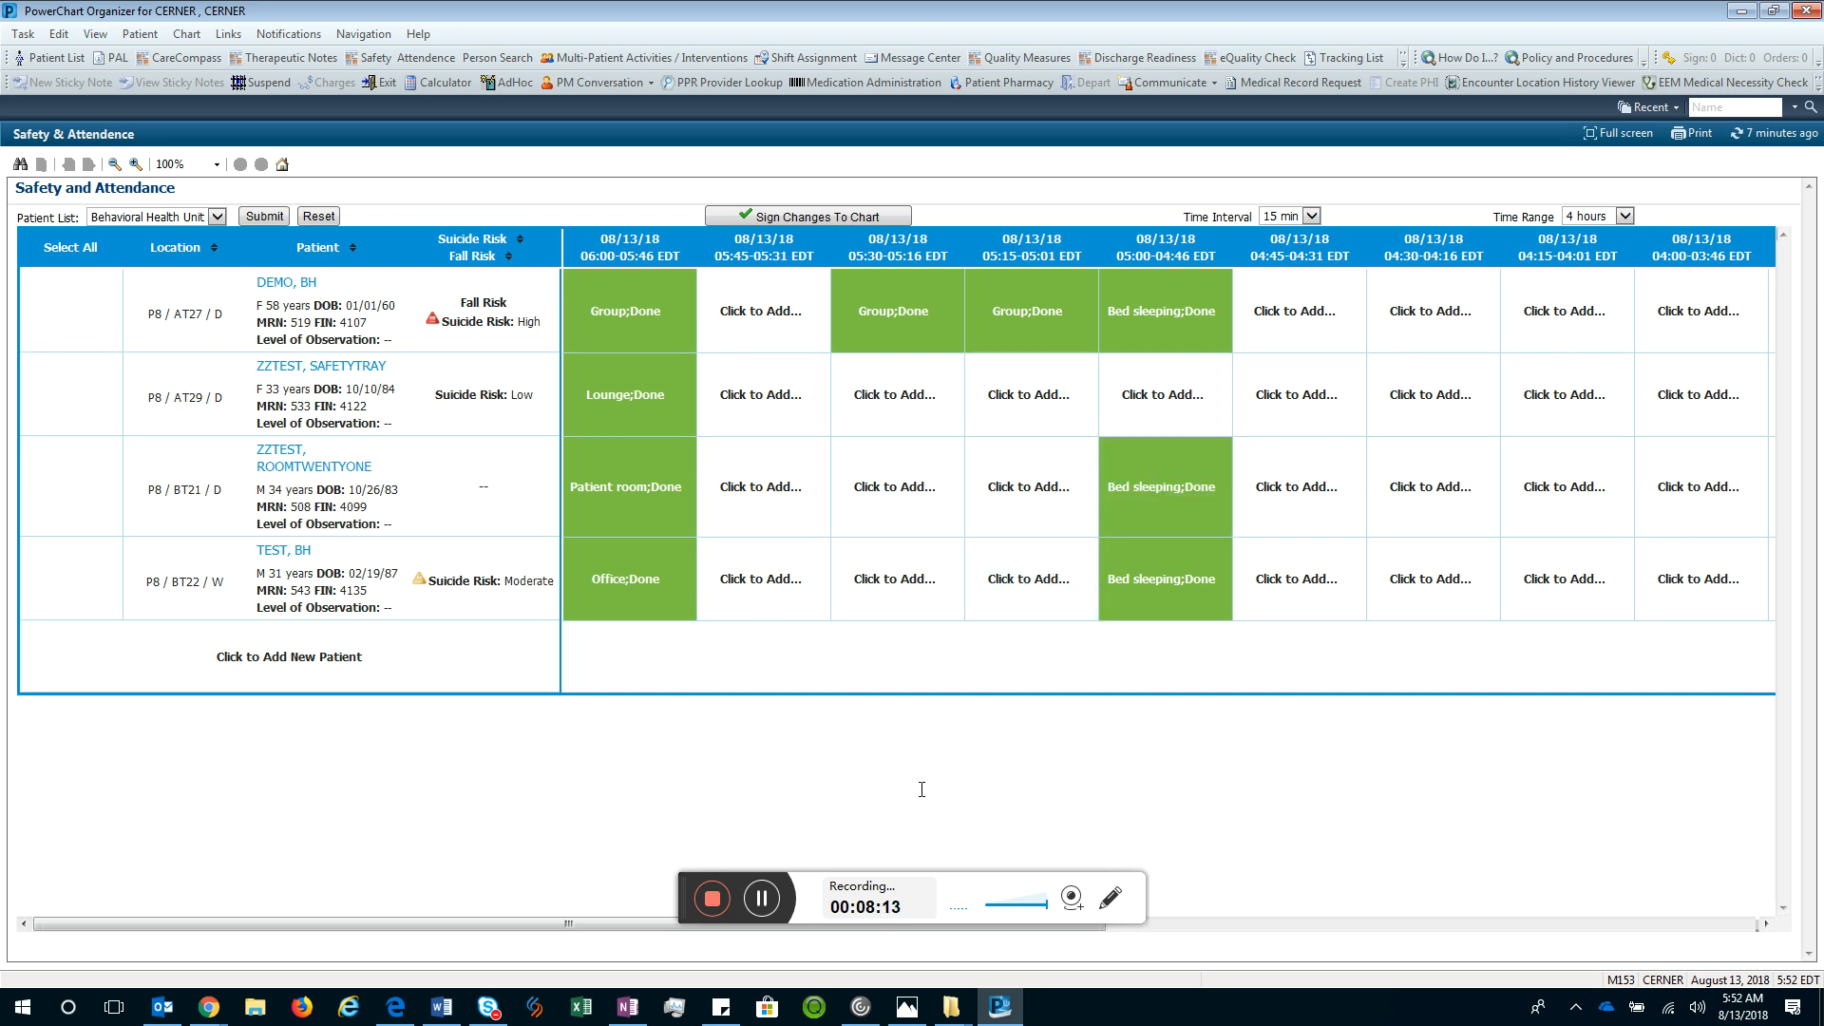
{"action": "left_click", "coordinate": [1814, 143]}
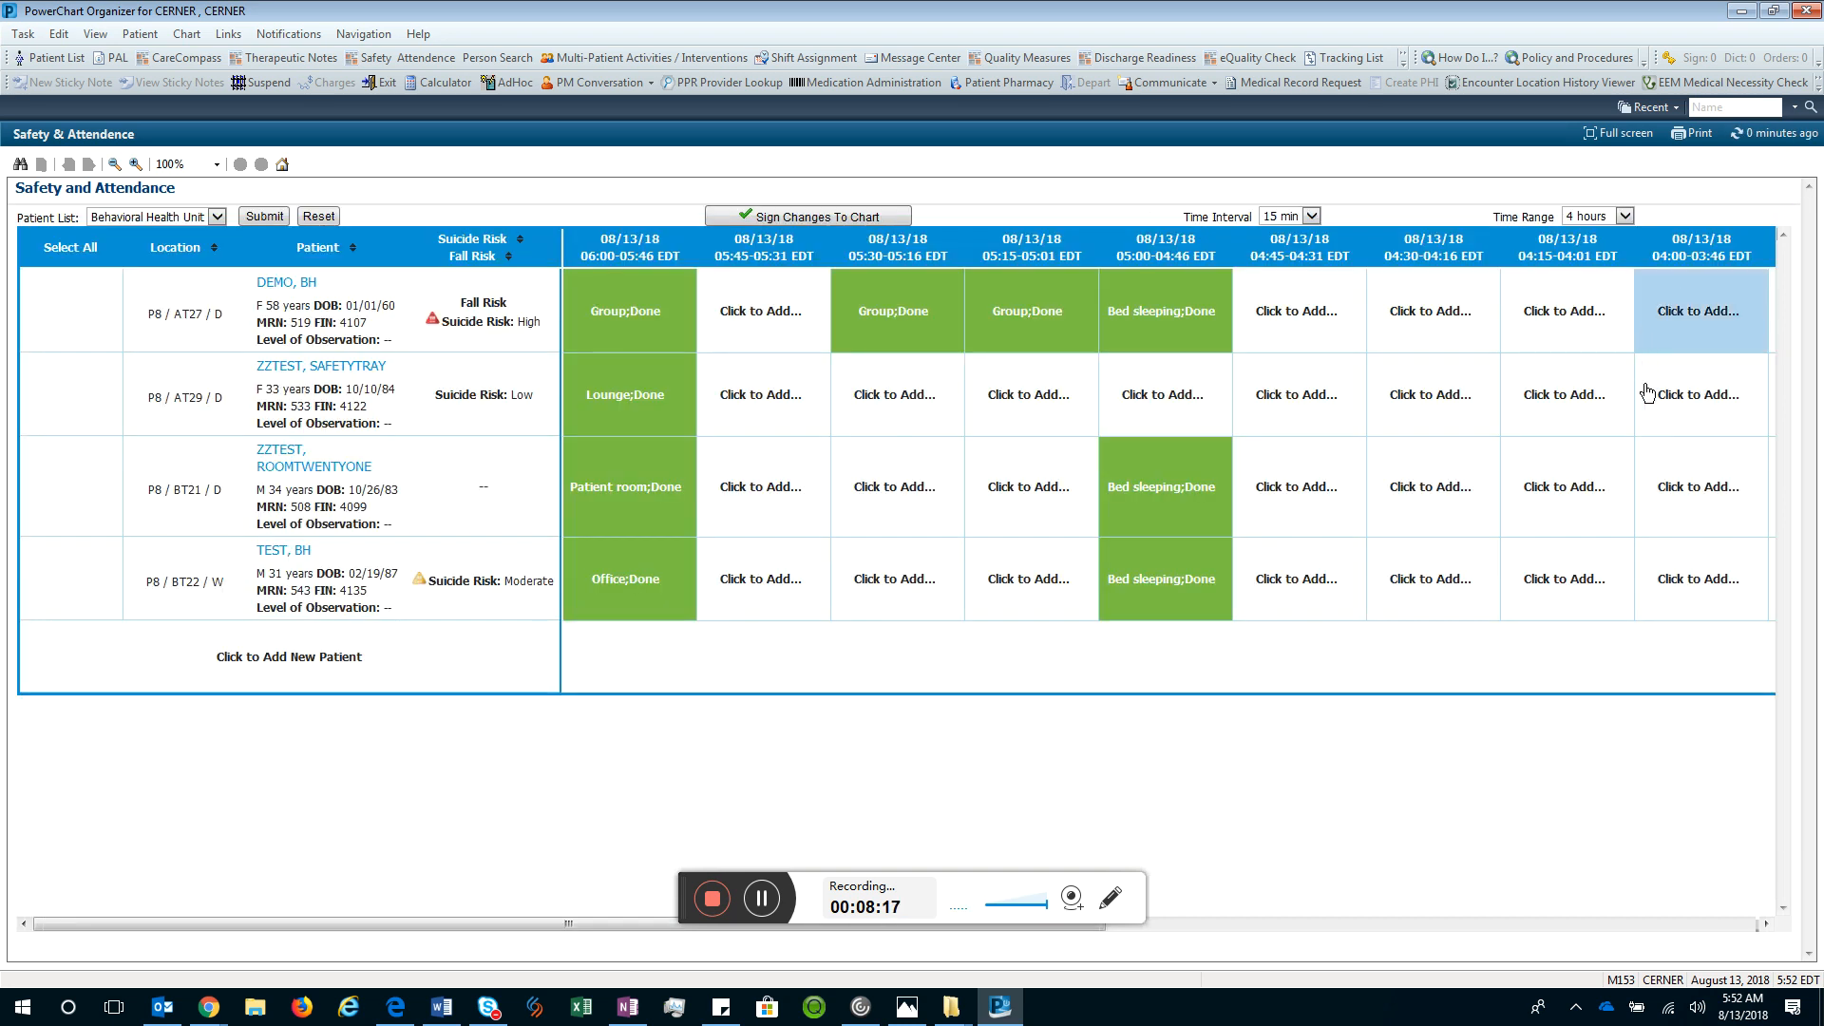
Unchart all entries for the AT27 patient in the 05:30-05:16 interval and sign the changes to the chart
{"action": "left_click", "coordinate": [906, 315]}
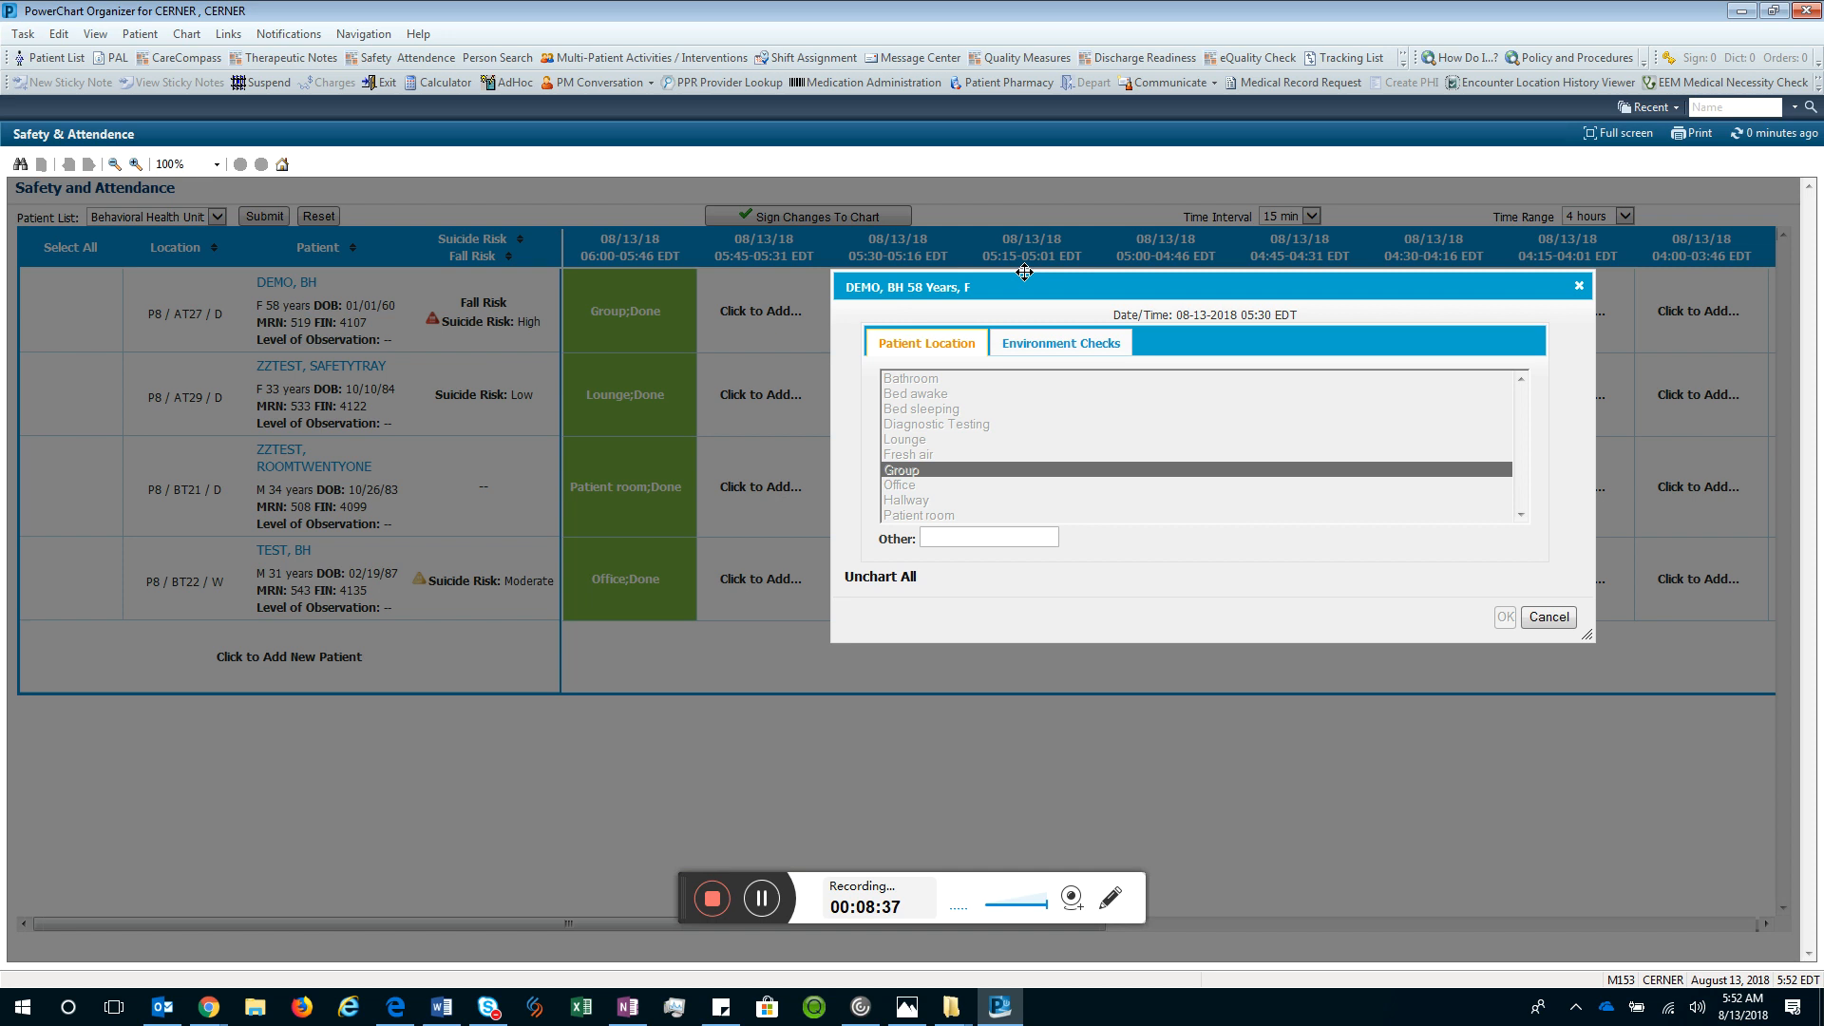
{"action": "left_click_drag", "start_coordinate": [1024, 273], "coordinate": [1228, 209]}
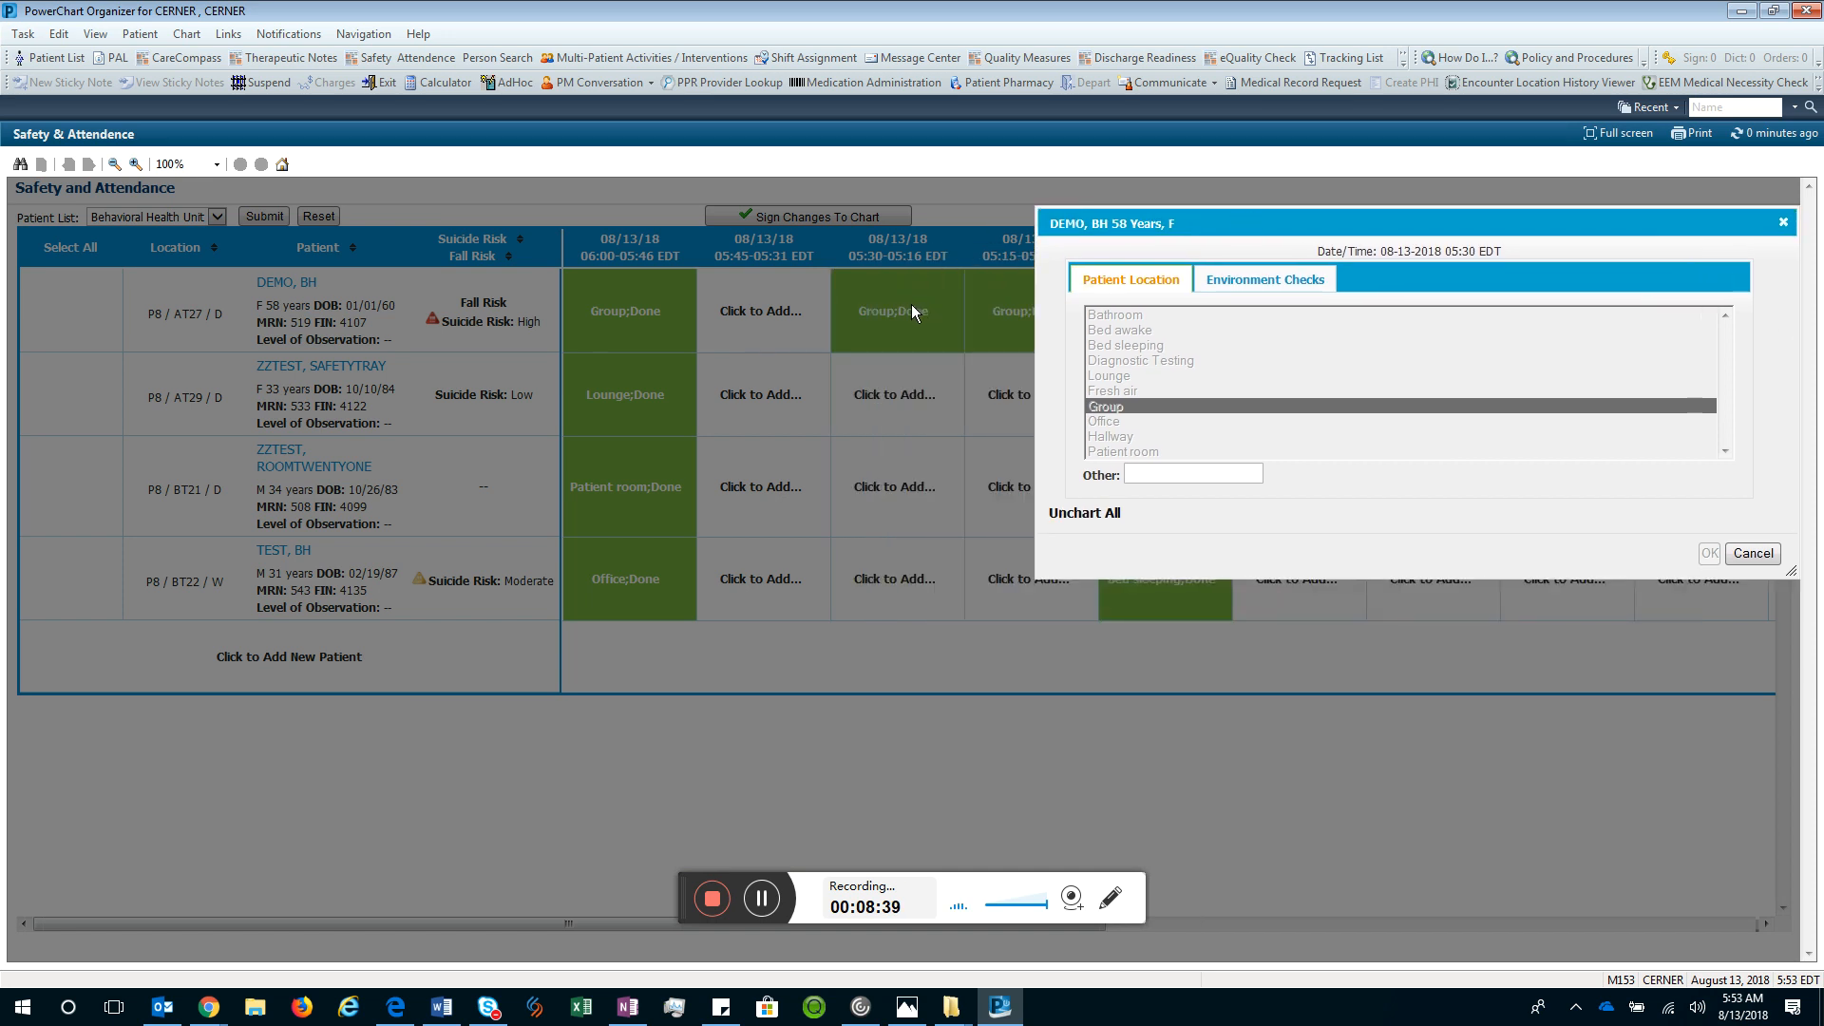
{"action": "left_click", "coordinate": [1101, 517]}
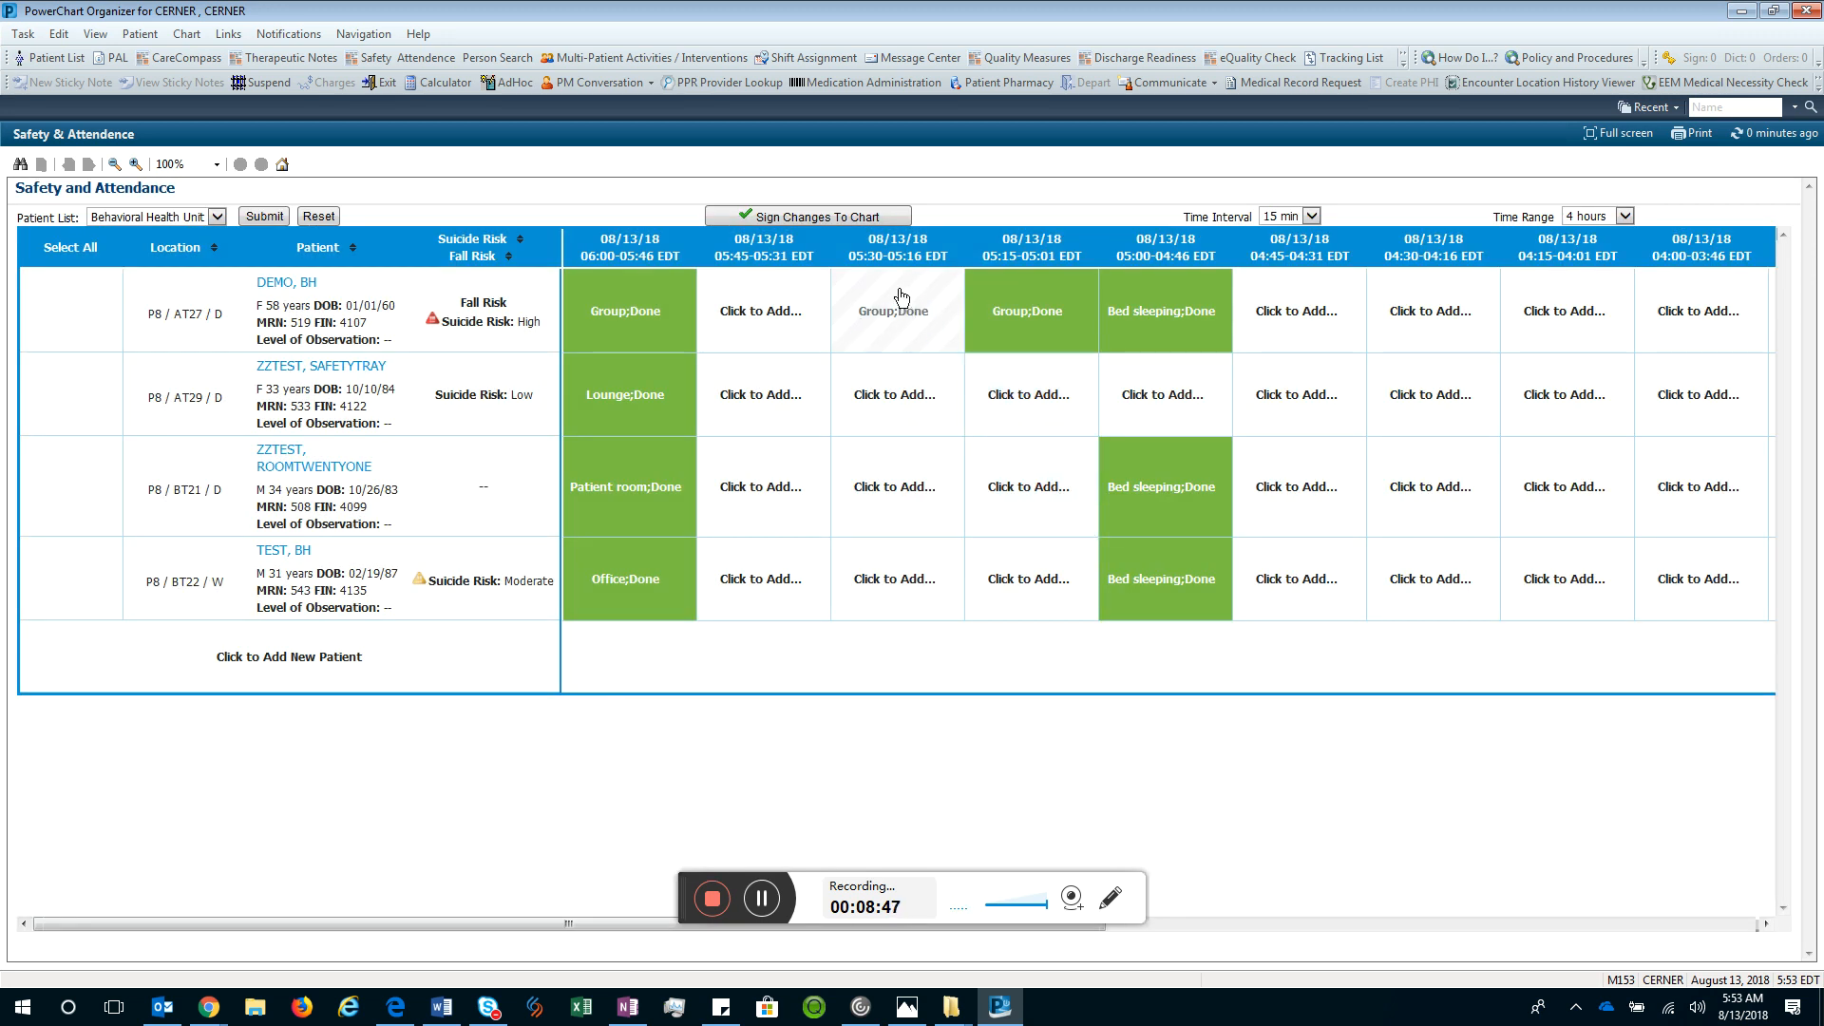
{"action": "left_click", "coordinate": [796, 214]}
Open the AT29 patient's chart and display the Individual Observation Record under Security Checks in IVIEW and IO2G
{"action": "left_click", "coordinate": [323, 367]}
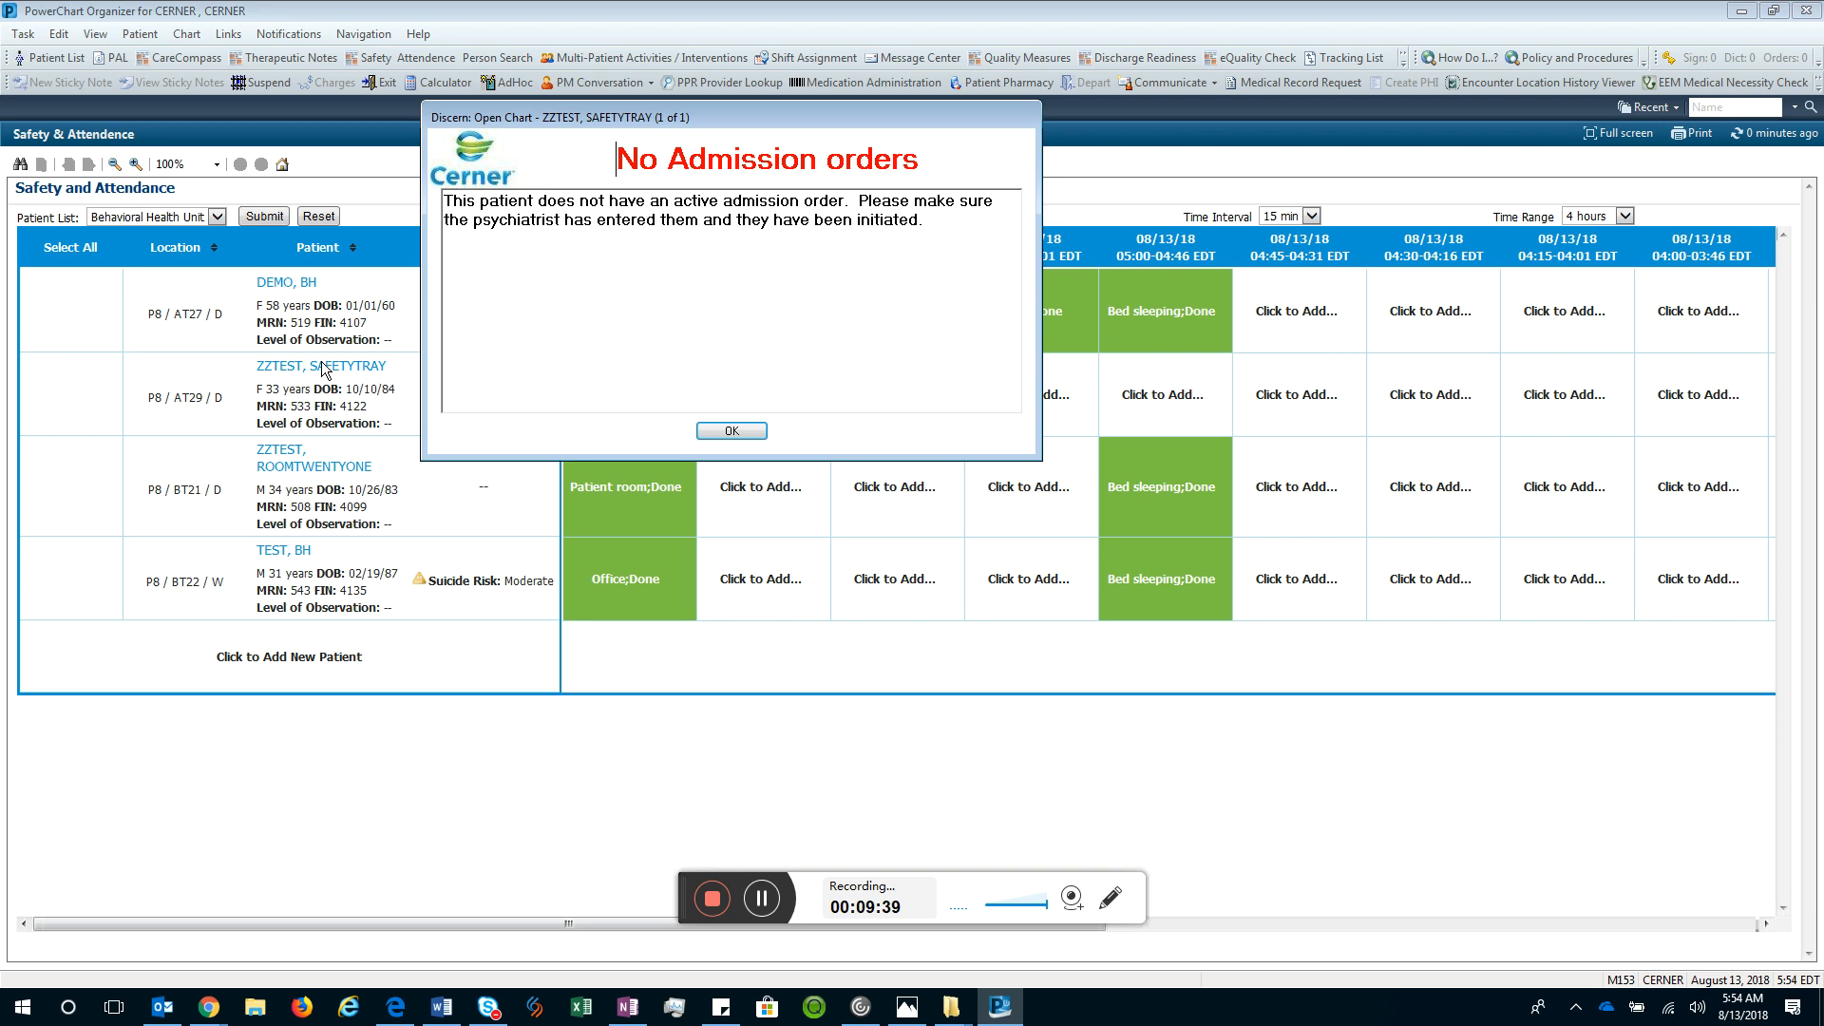
{"action": "left_click", "coordinate": [728, 432]}
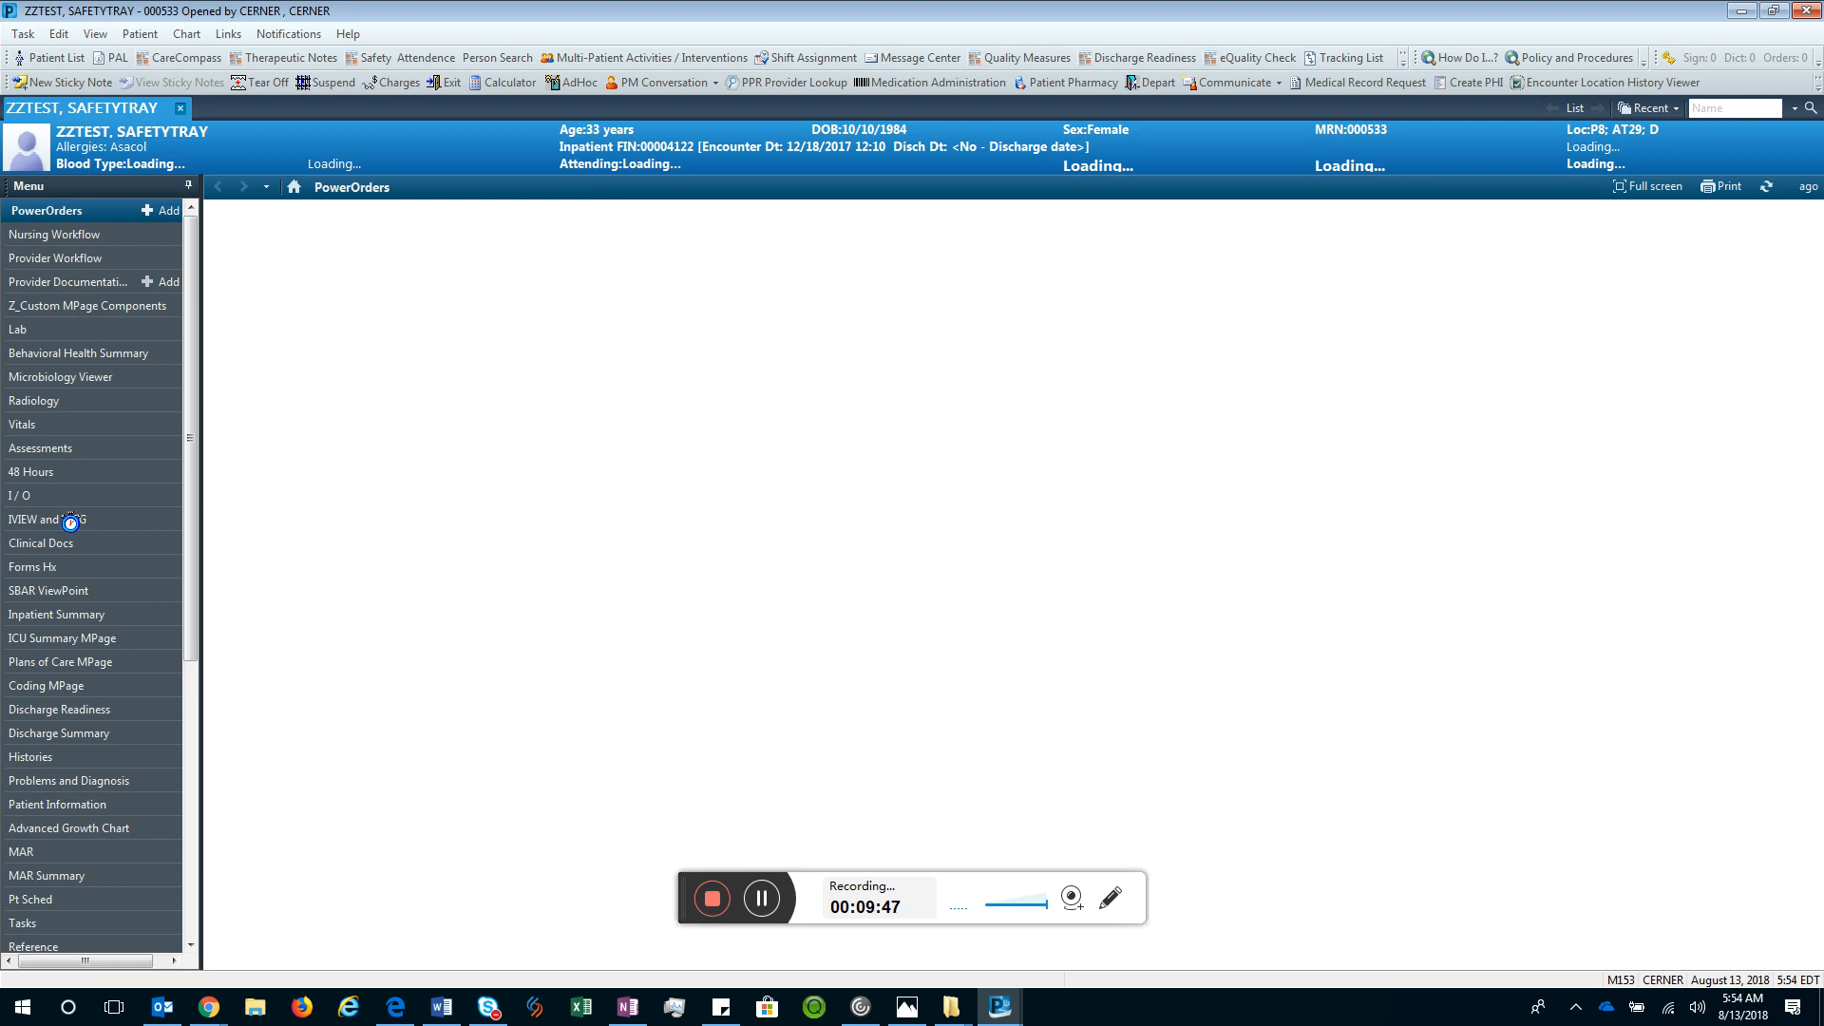
{"action": "left_click", "coordinate": [69, 518]}
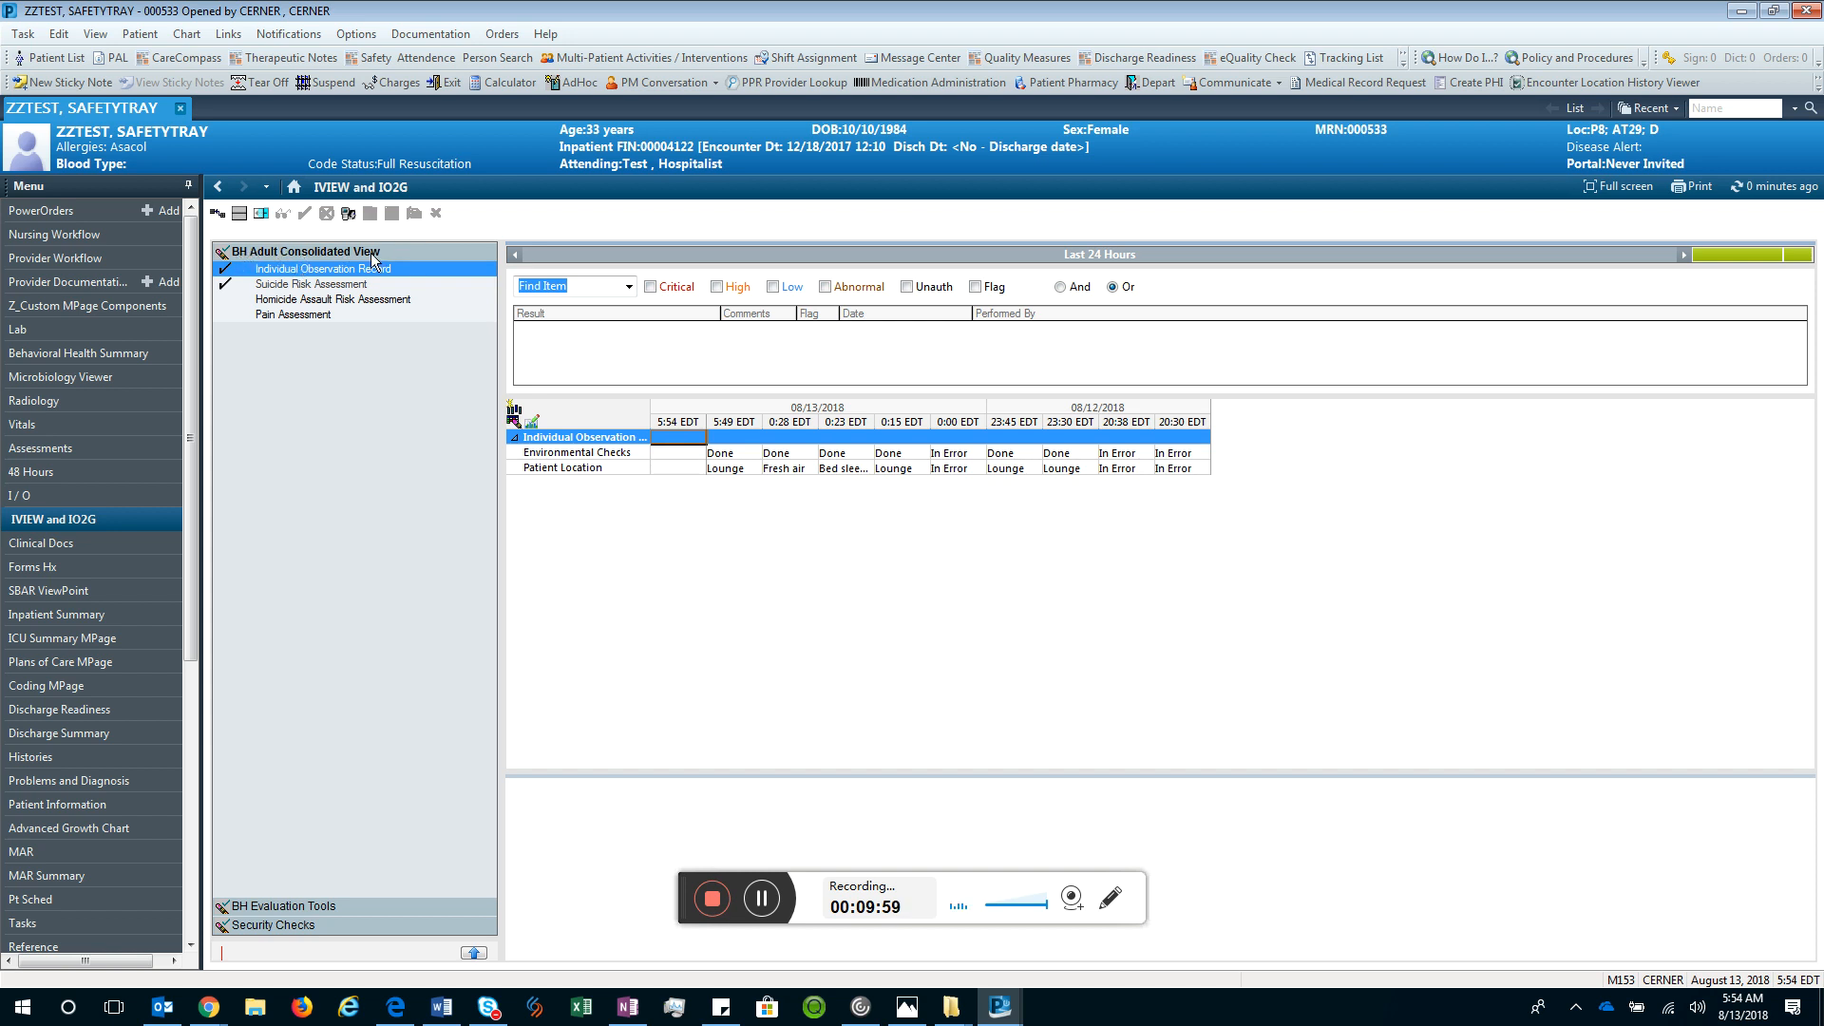
{"action": "left_click", "coordinate": [271, 925]}
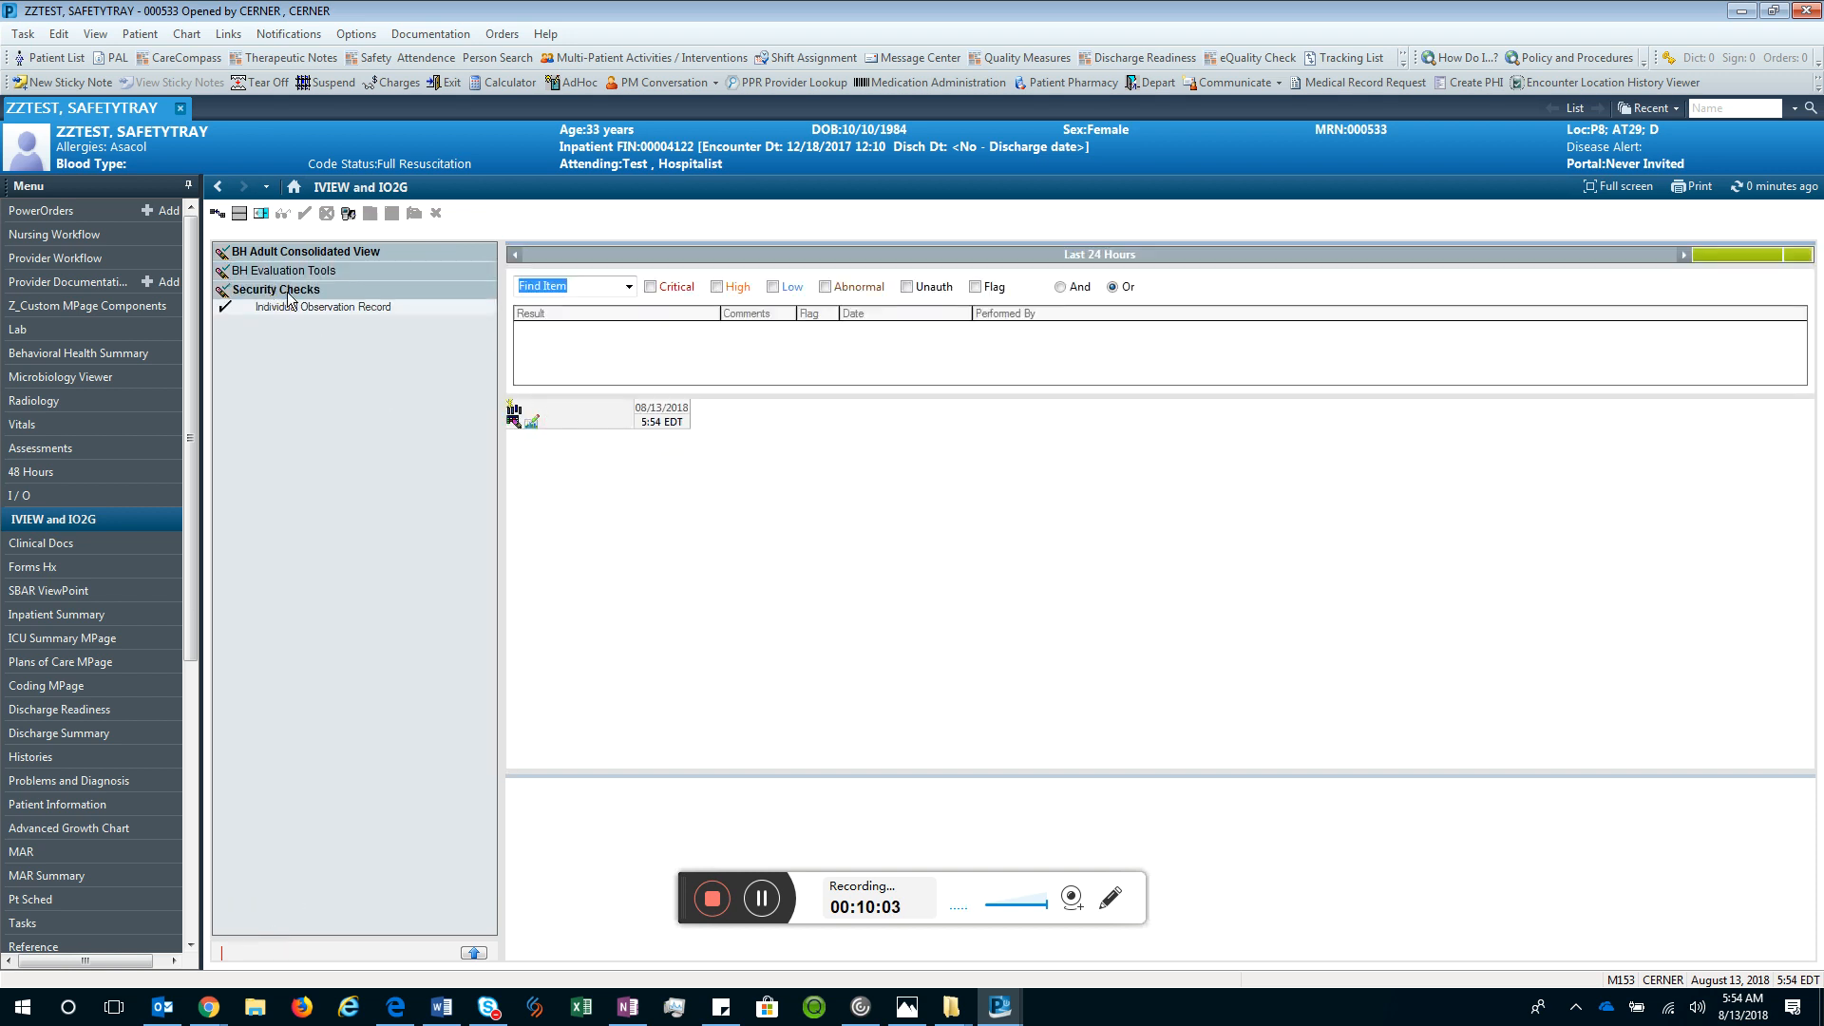
{"action": "left_click", "coordinate": [292, 309]}
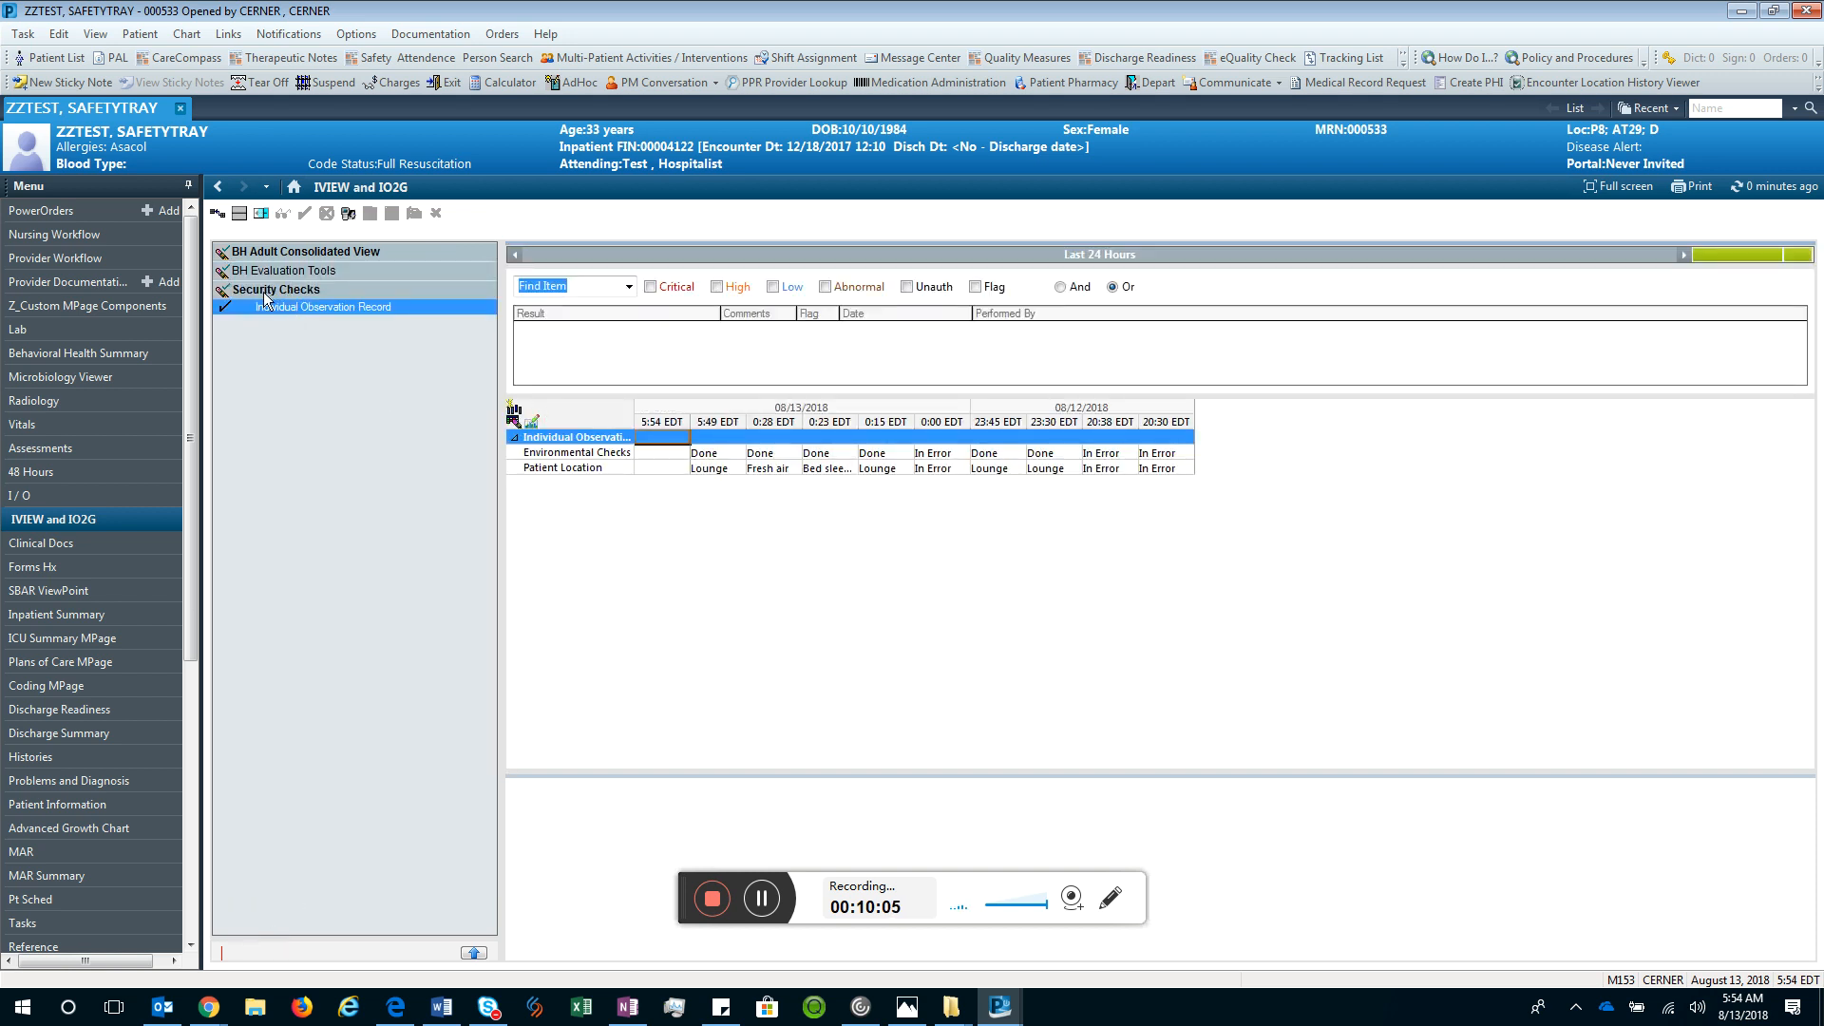
In the BH Adult Consolidated View, chart Environmental Checks Done and Patient Location Lounge for 5:54 EDT, and sign the entries
{"action": "left_click", "coordinate": [314, 252]}
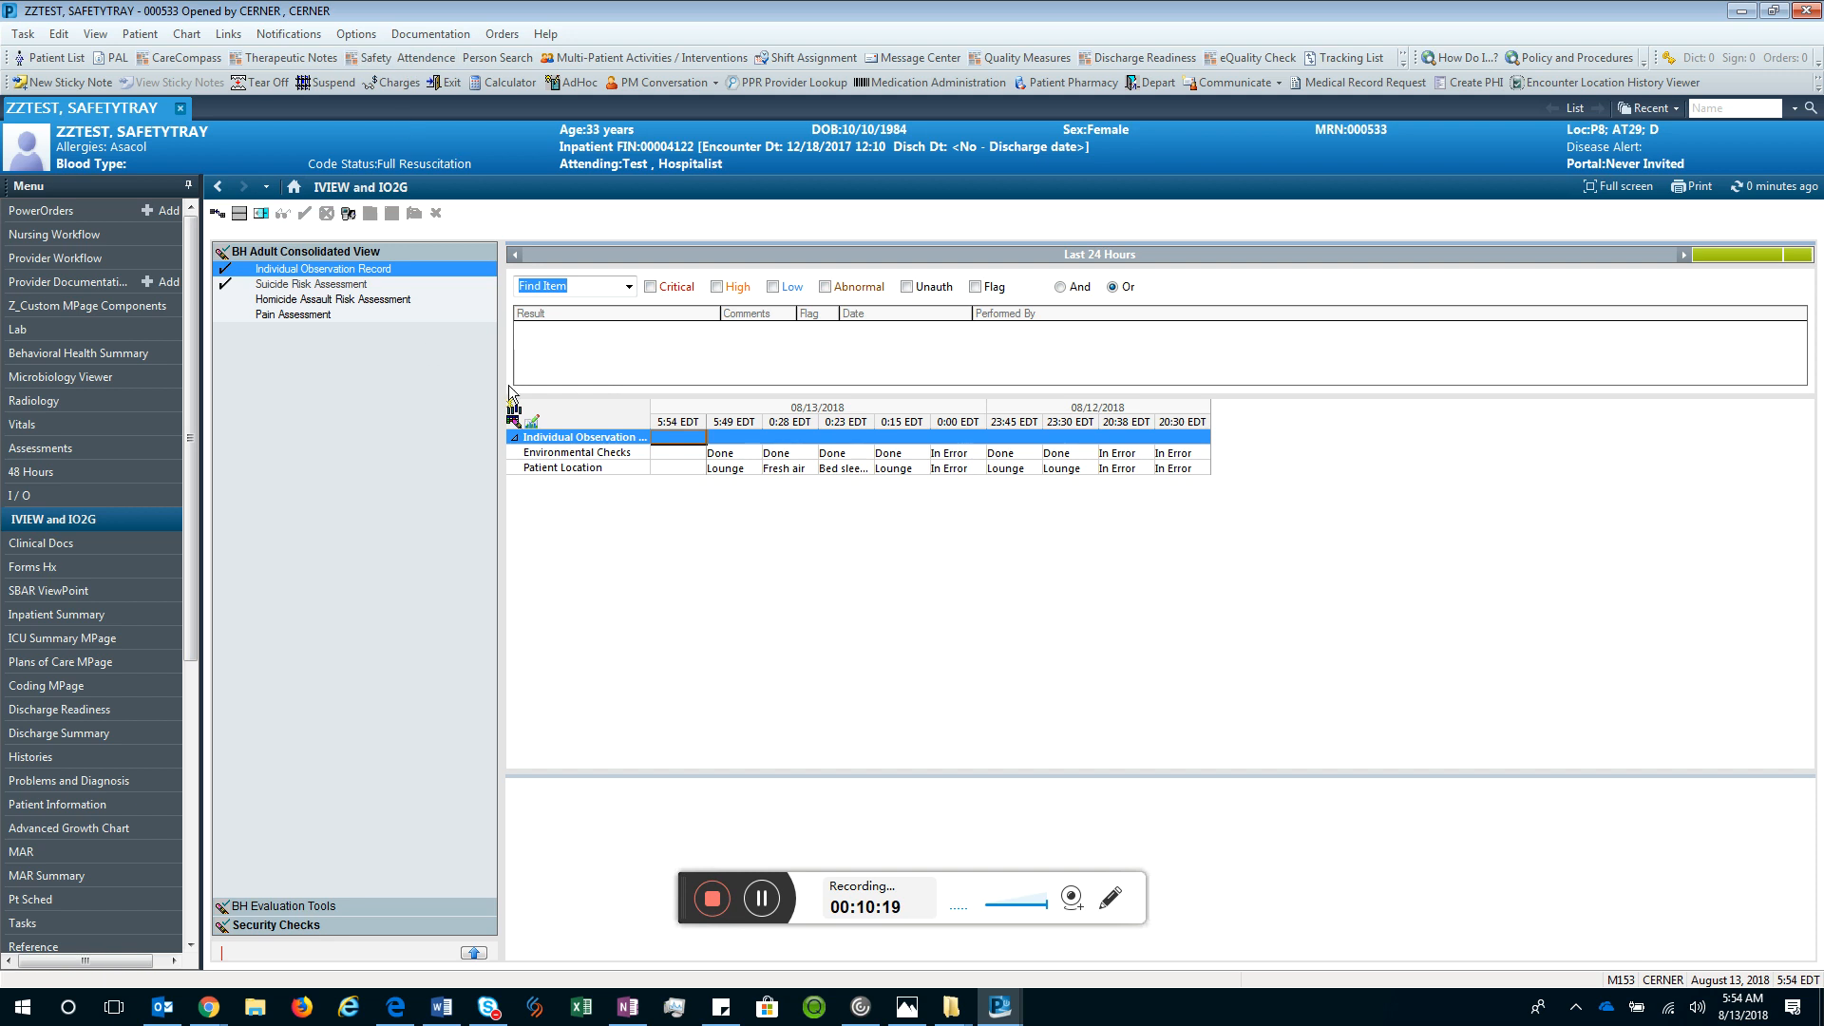
{"action": "double_click", "coordinate": [676, 452]}
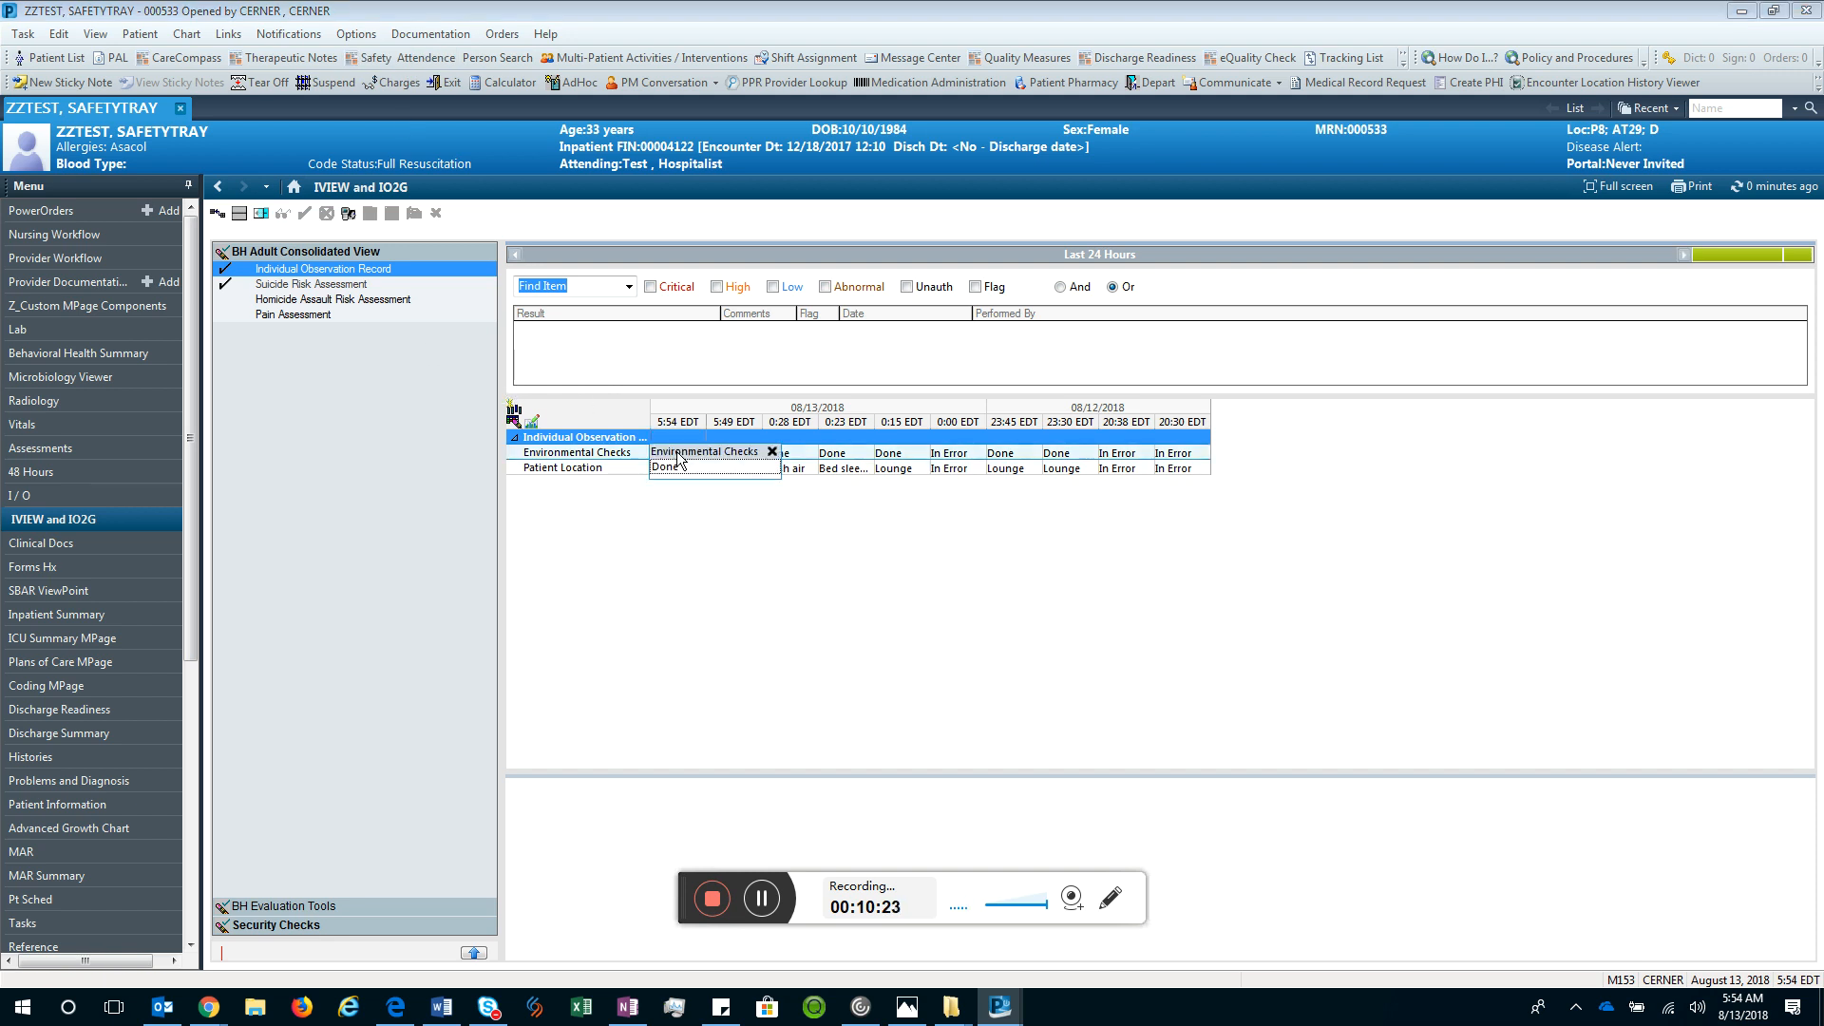
{"action": "left_click", "coordinate": [675, 465]}
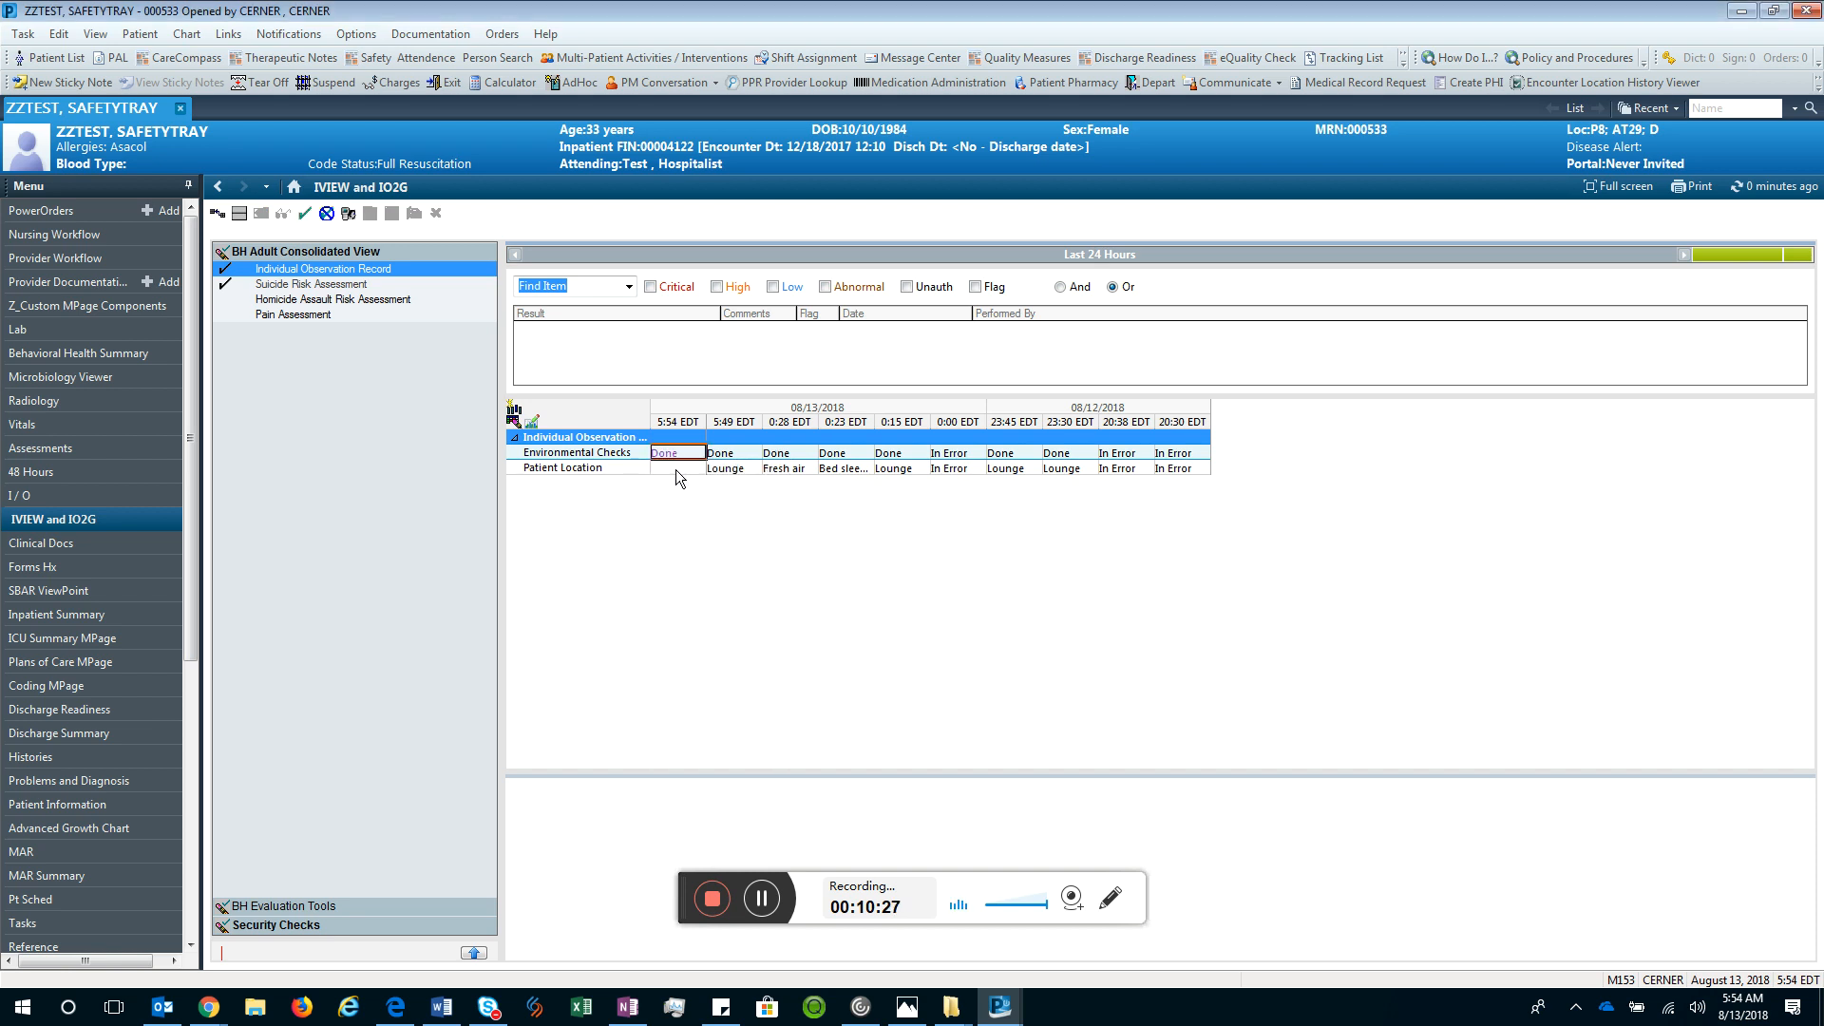
{"action": "double_click", "coordinate": [676, 470]}
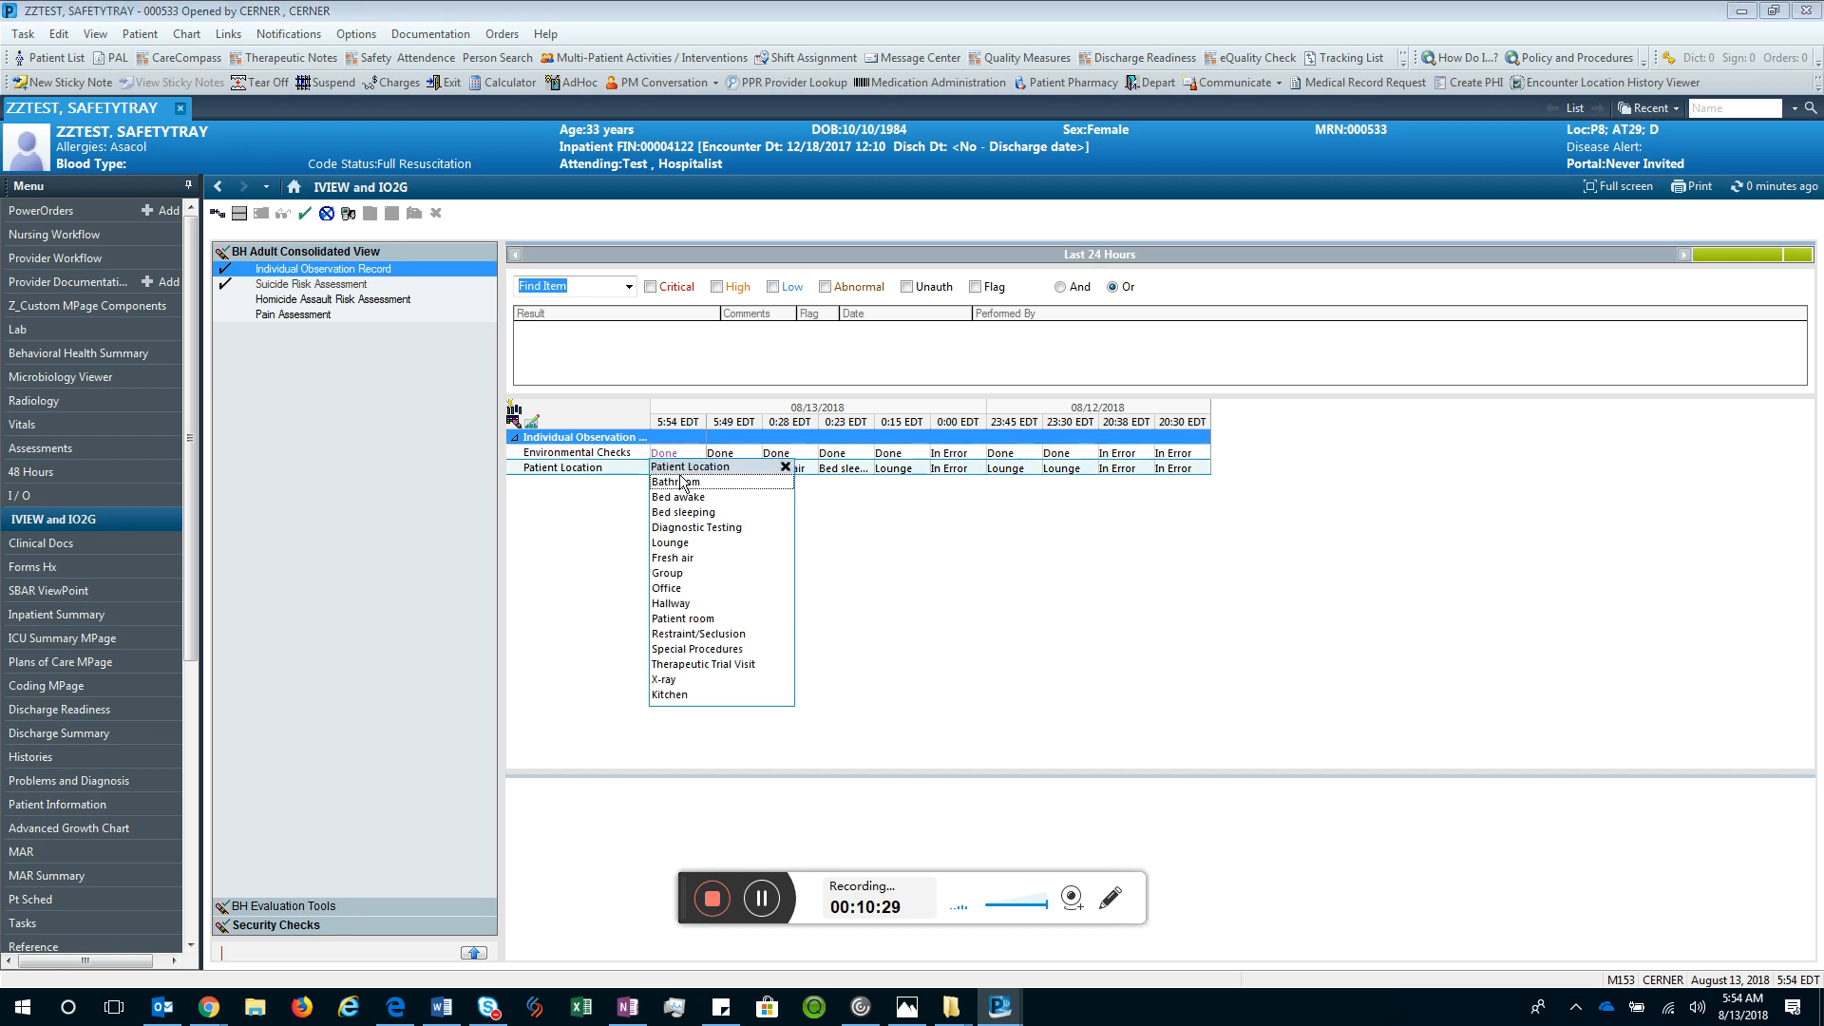
{"action": "left_click", "coordinate": [681, 542]}
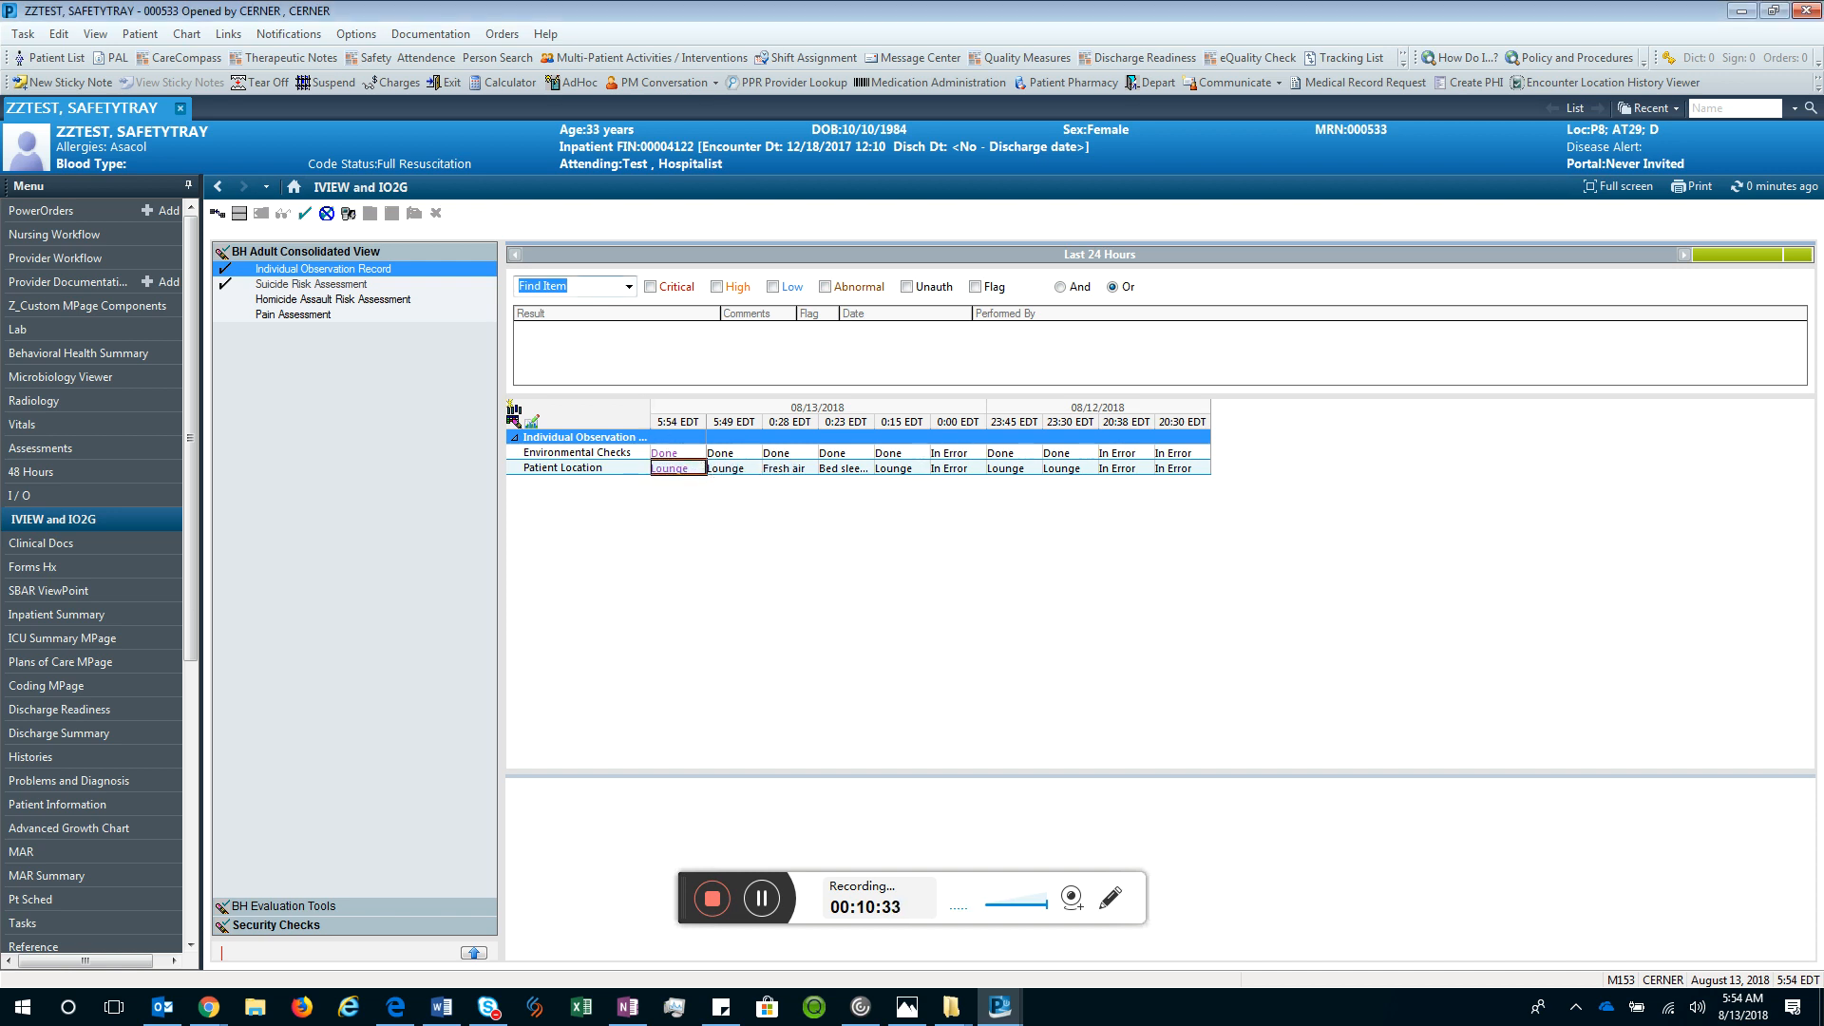
{"action": "left_click", "coordinate": [304, 213]}
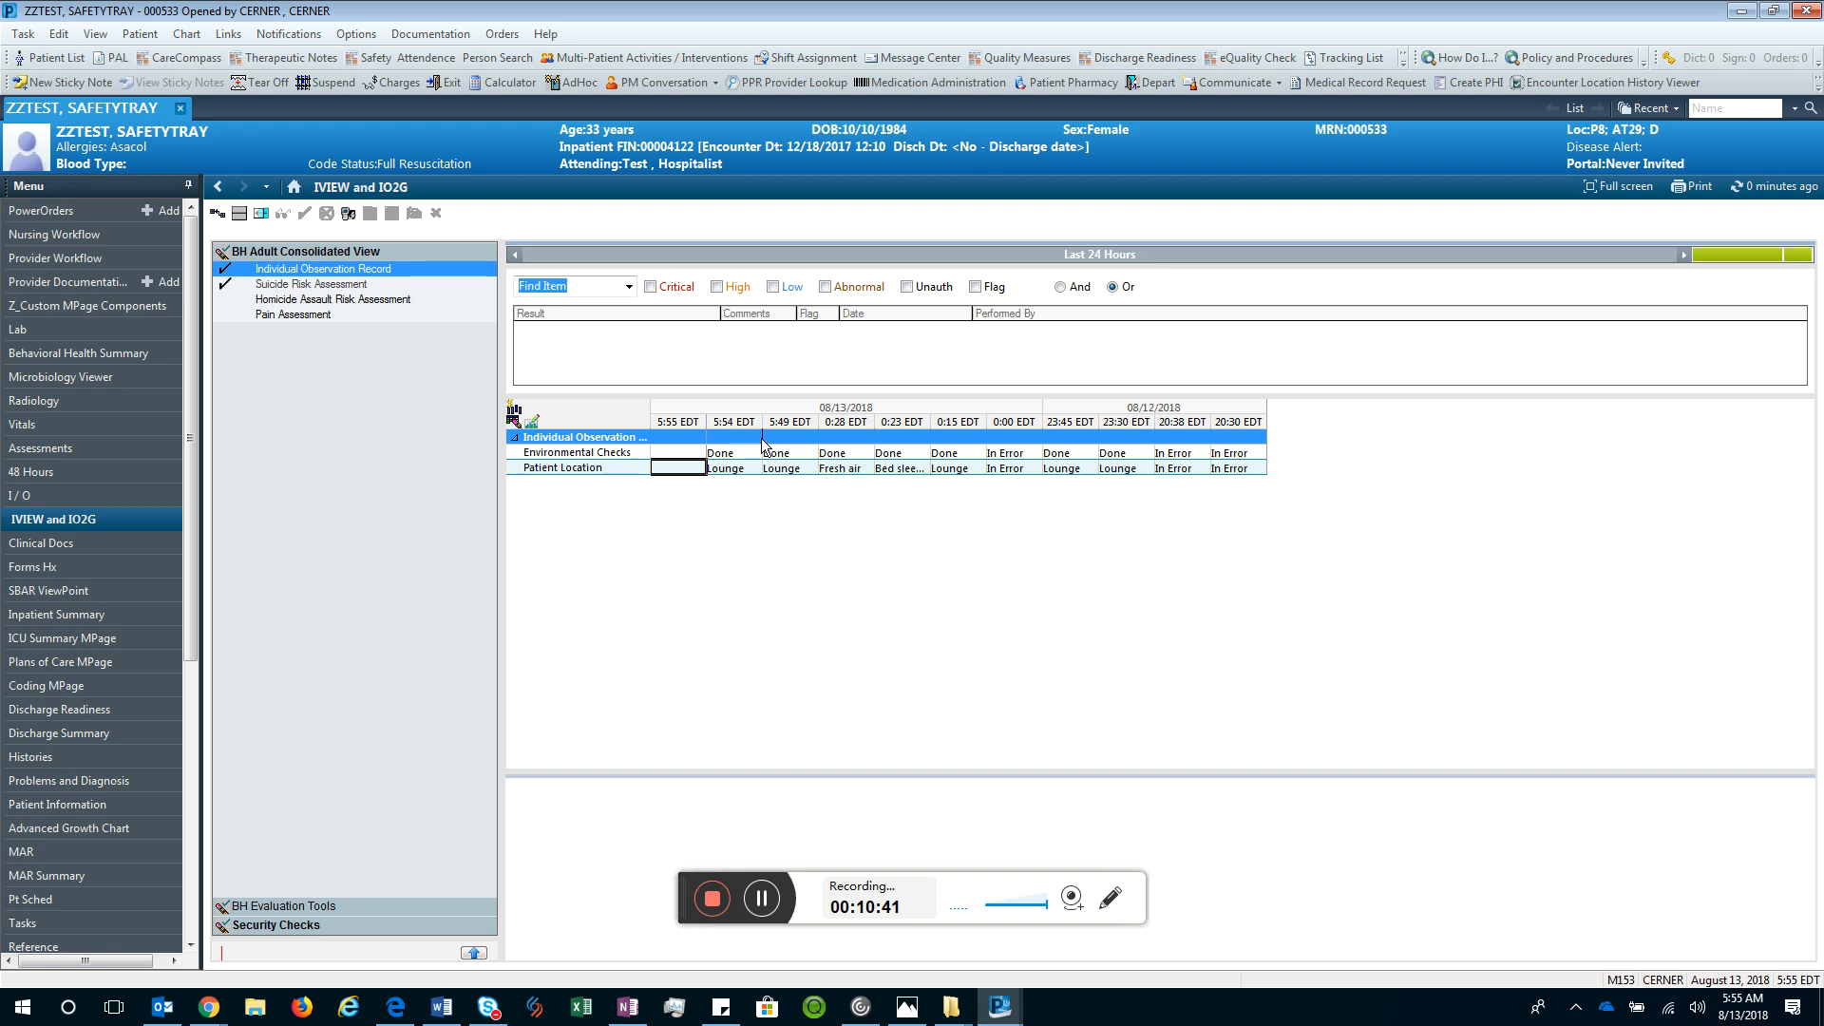
Review the refreshed Safety and Attendance view, and return to the AT29 patient's open chart
{"action": "left_click", "coordinate": [372, 57]}
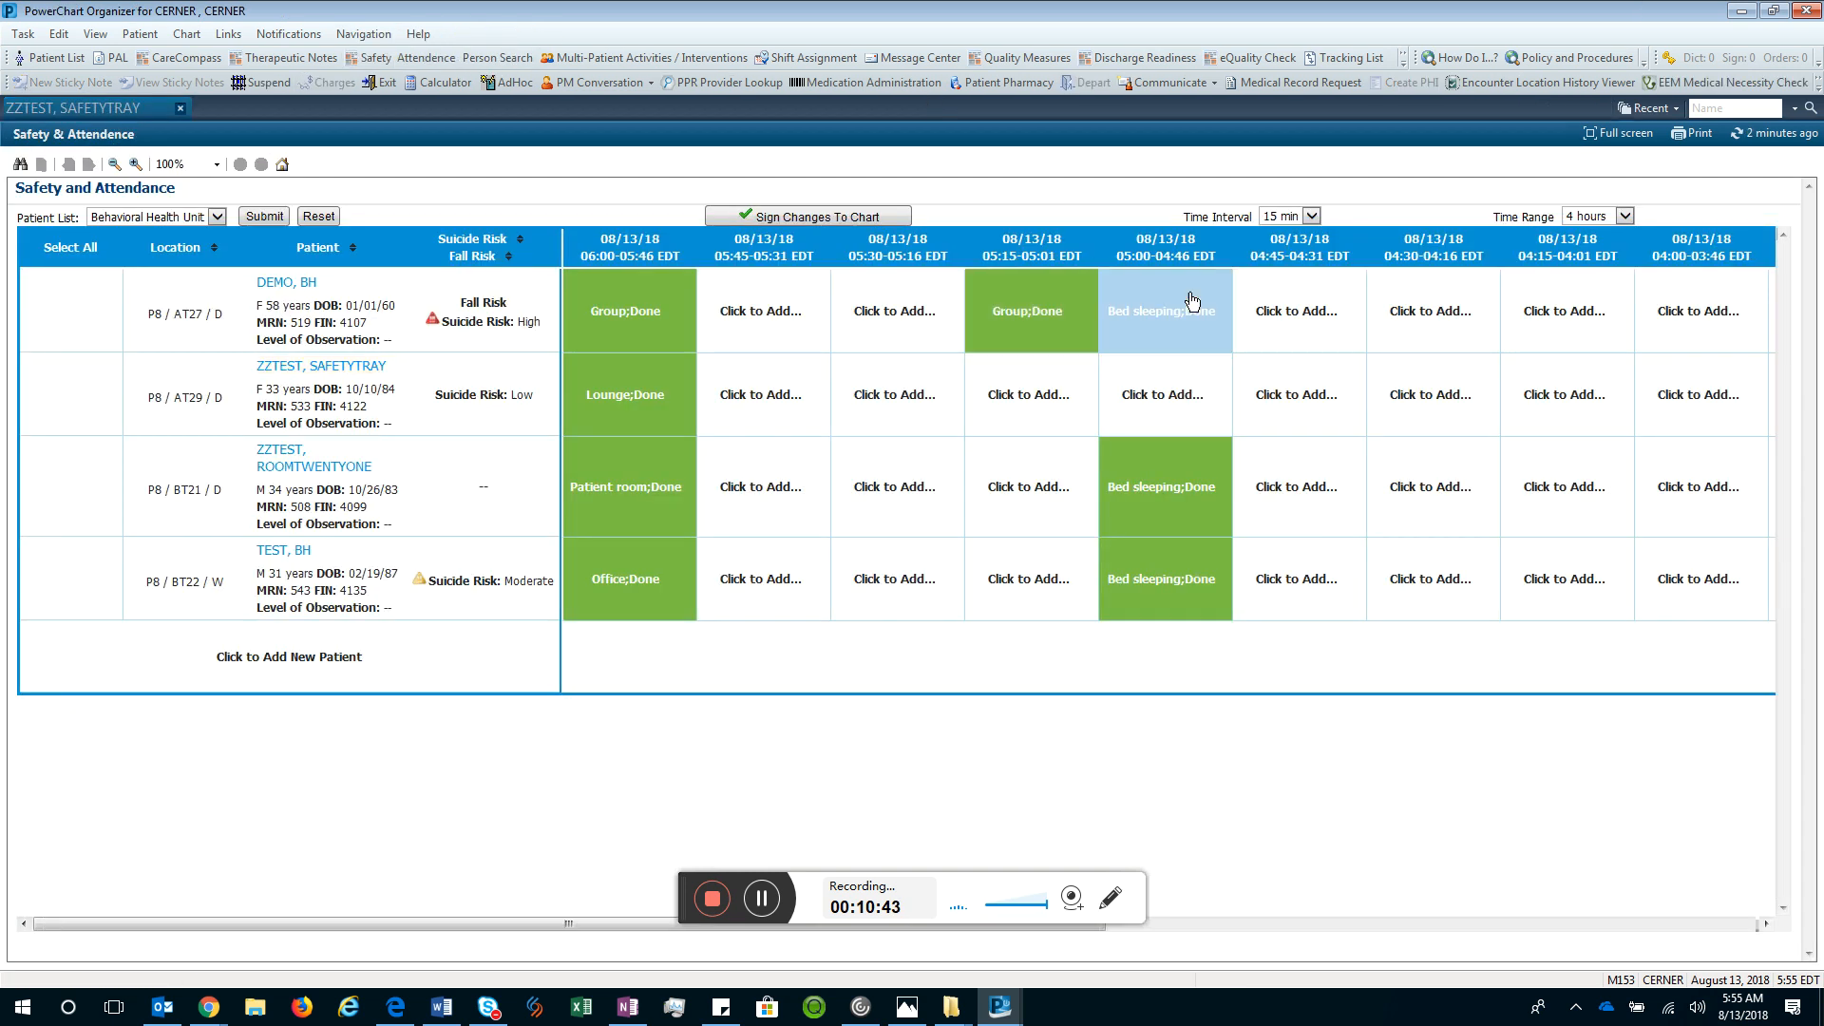
{"action": "left_click", "coordinate": [1798, 135]}
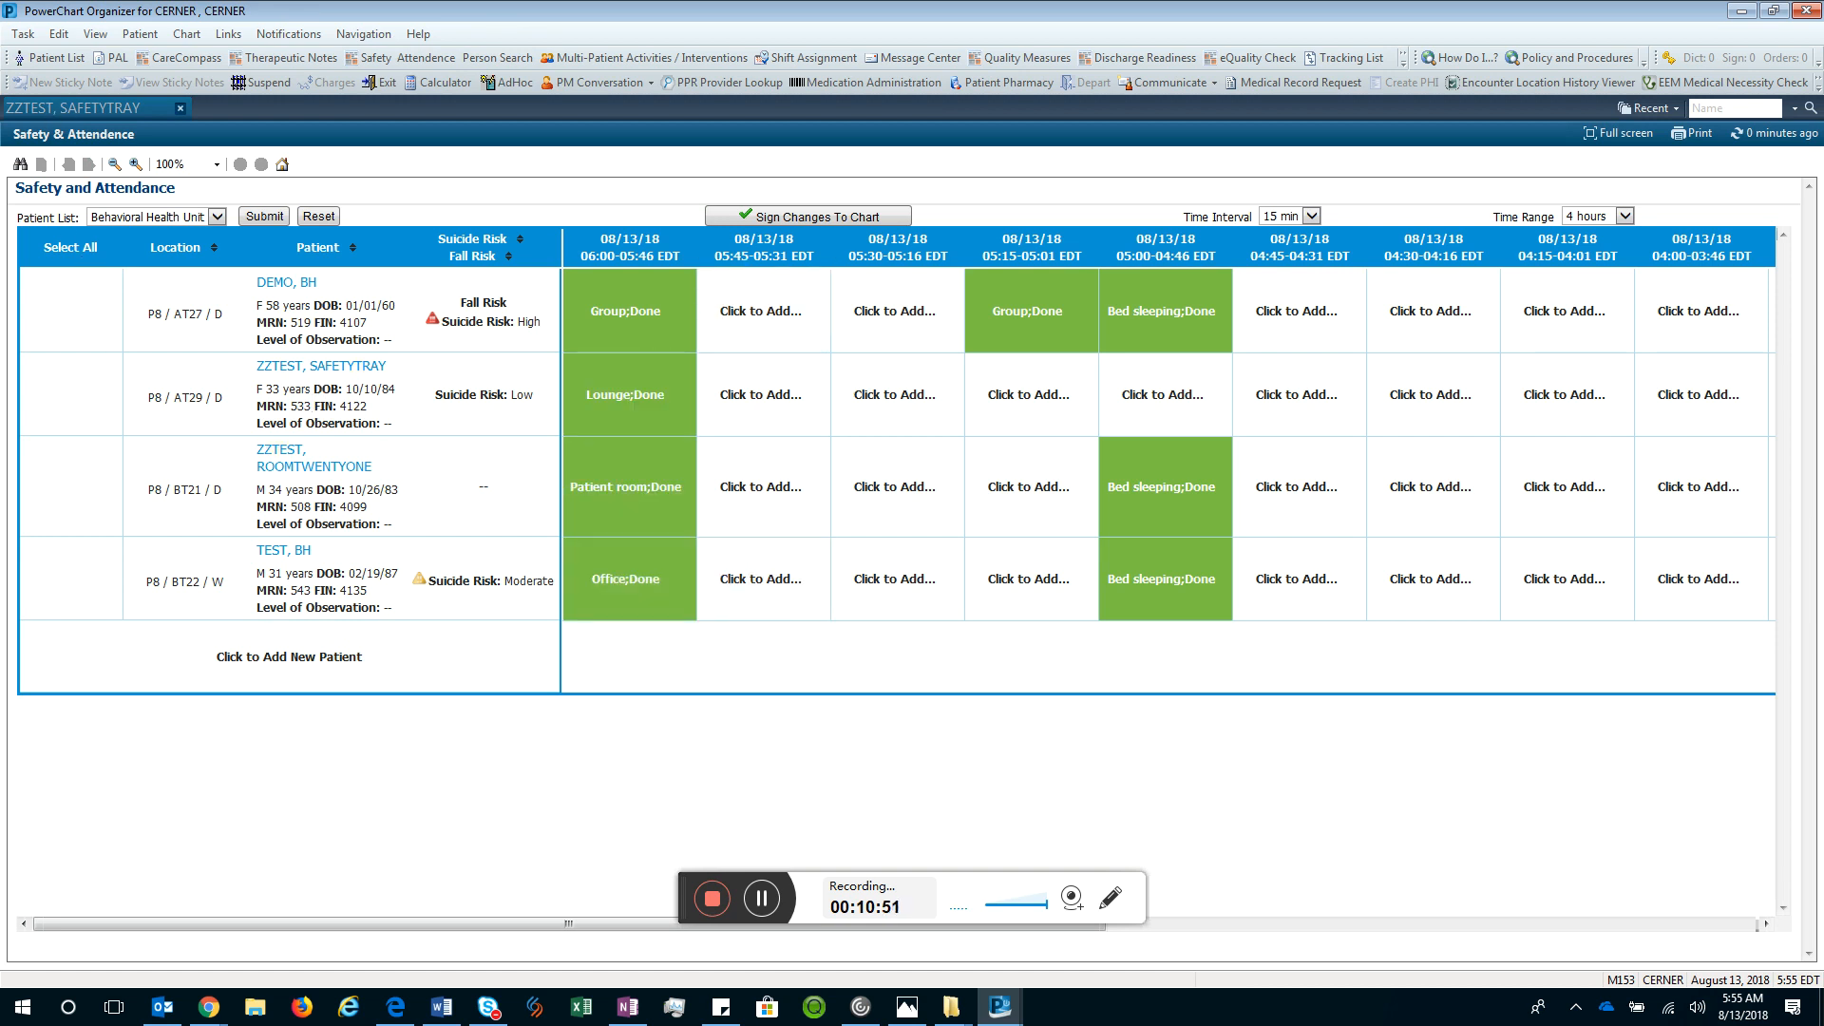
{"action": "left_click", "coordinate": [66, 112]}
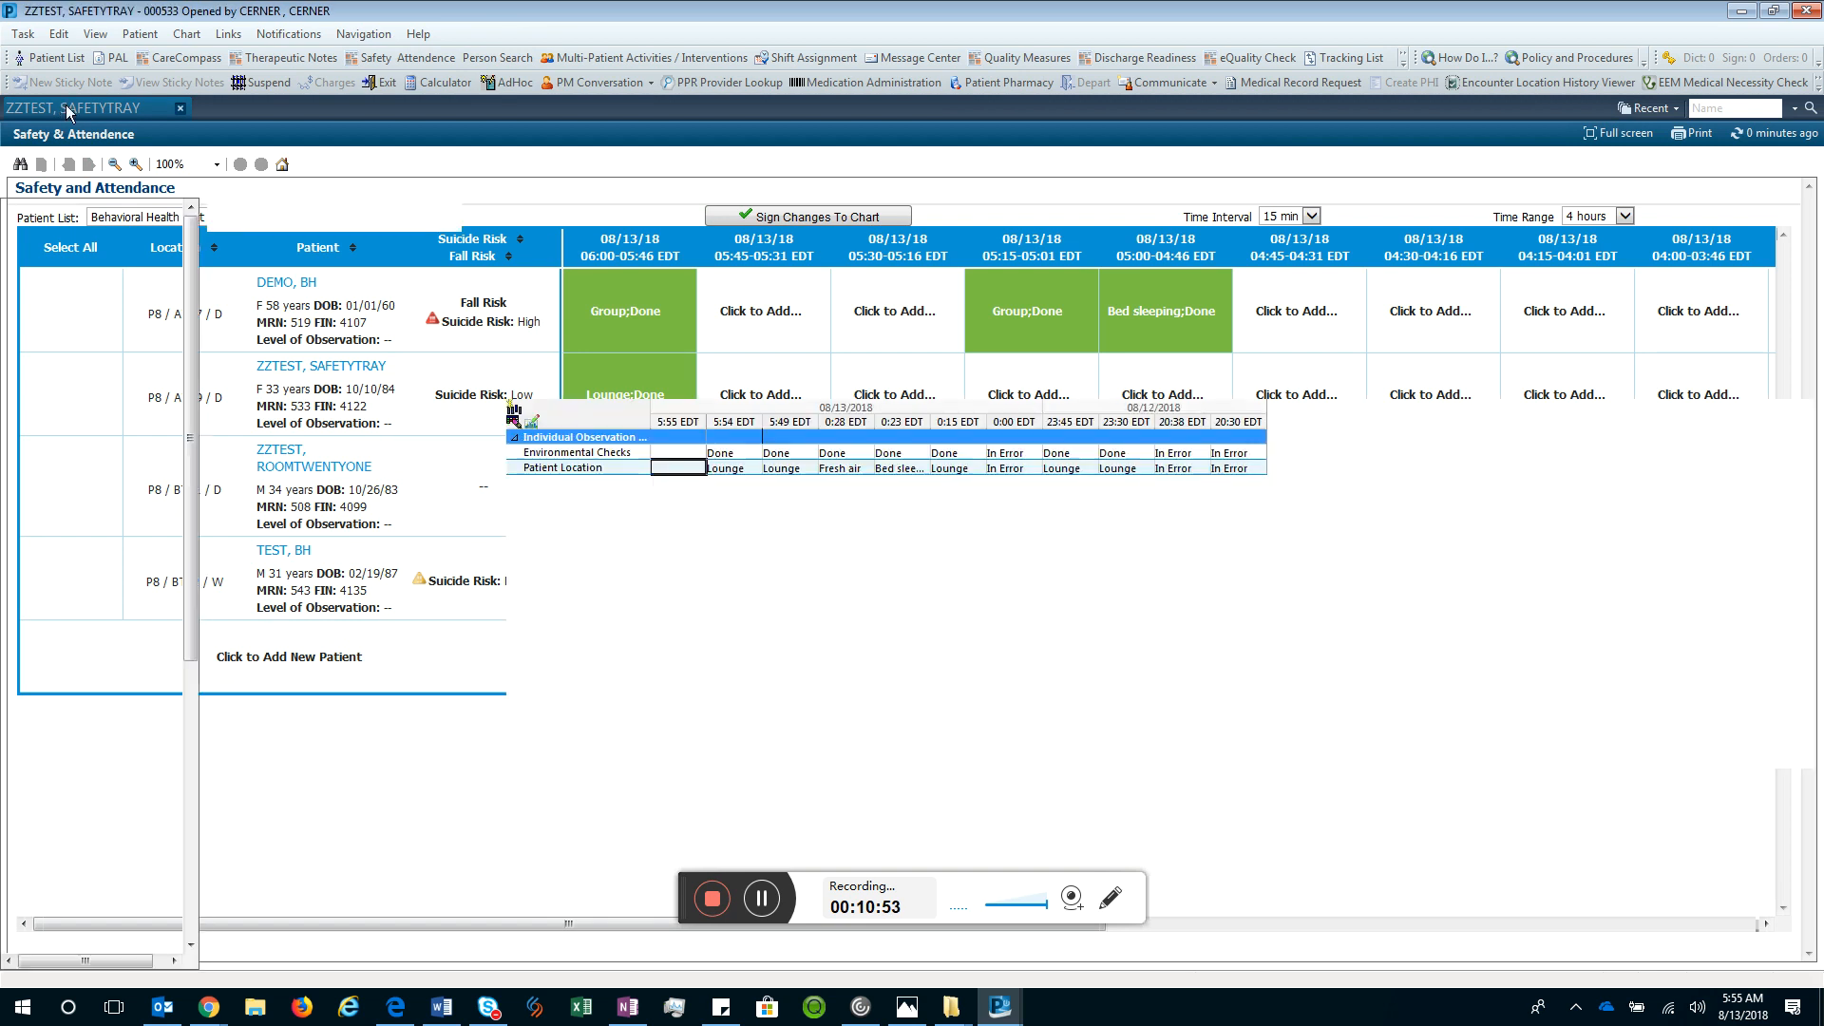
{"action": "left_click", "coordinate": [723, 900]}
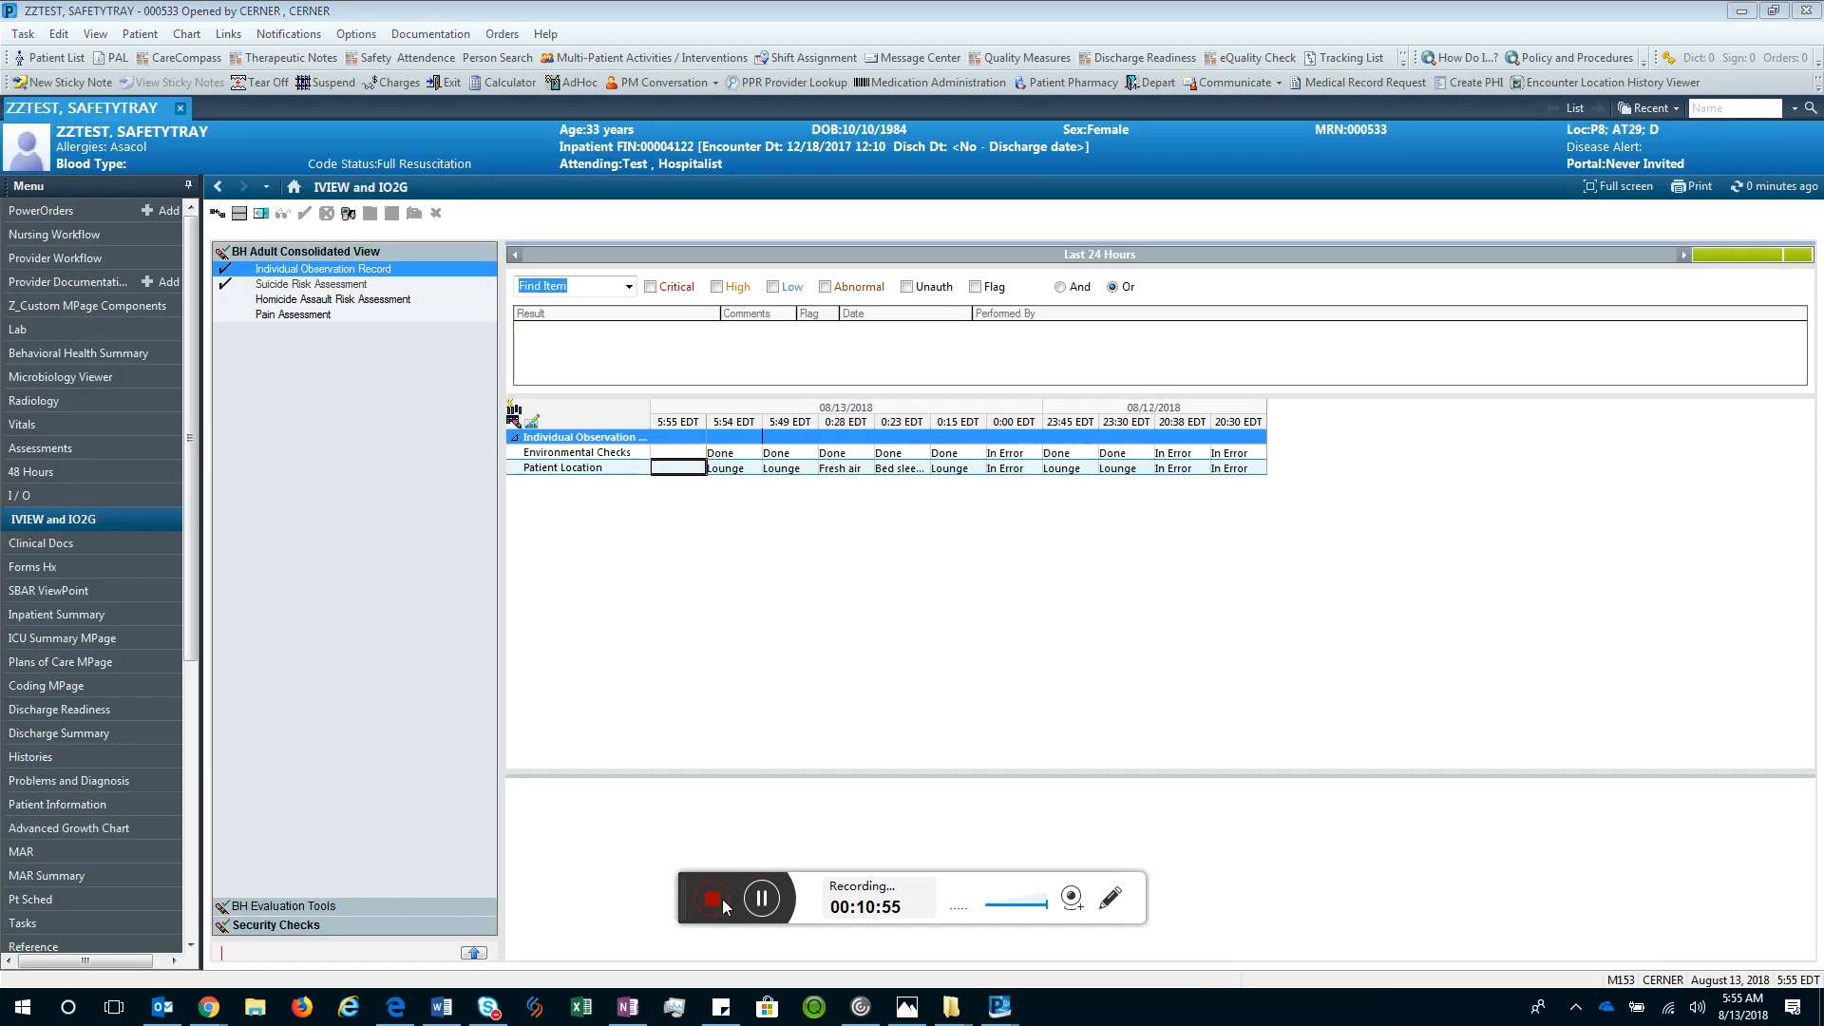